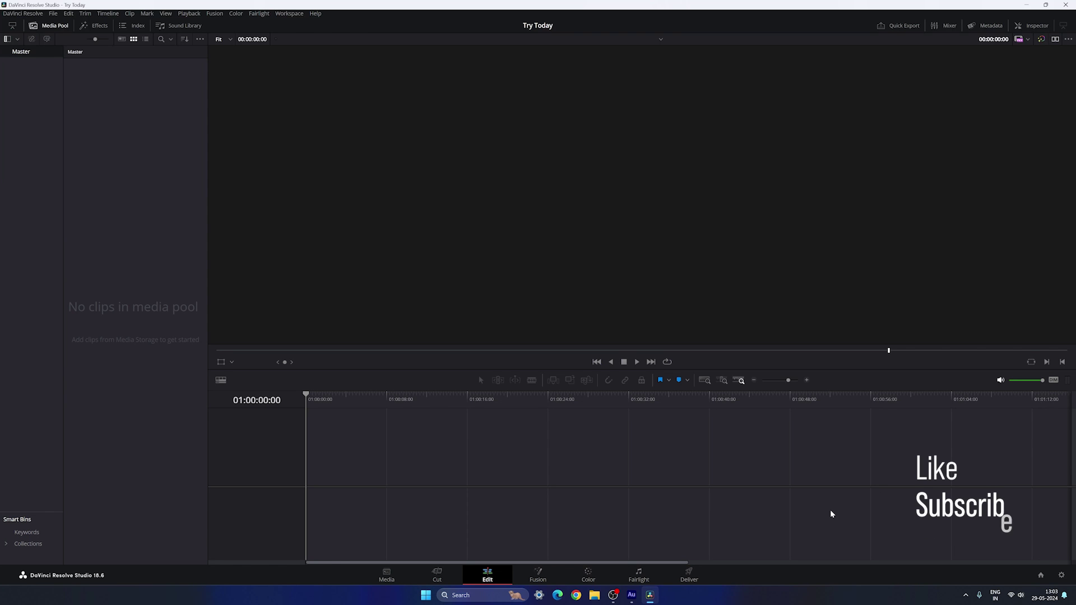
- Check the timeline resolution options, set the project's timeline frame rate to 24 fps, and save the project settings
click(1060, 575)
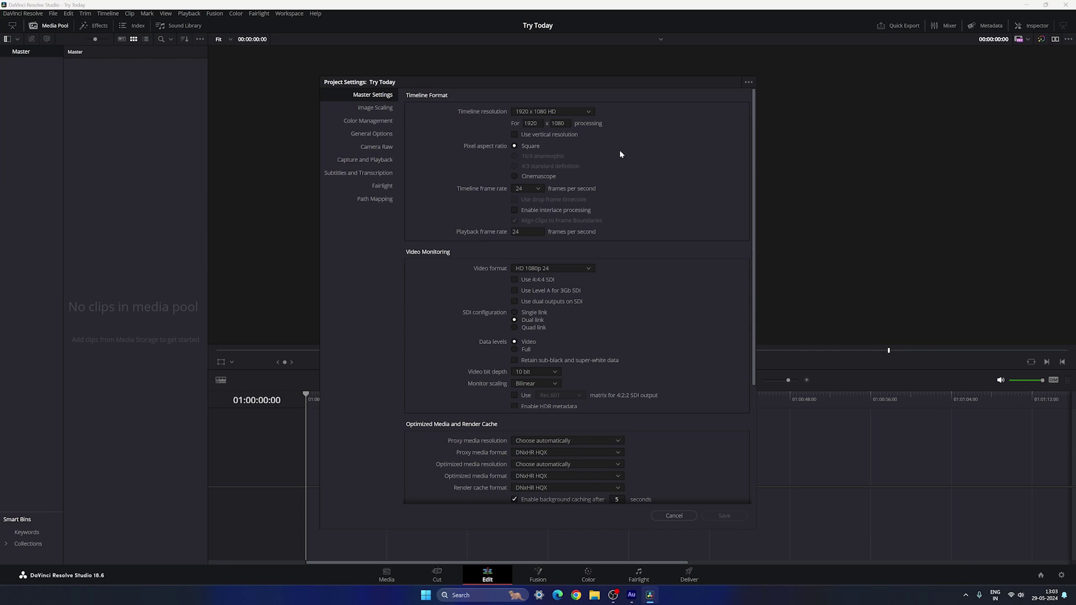
click(590, 114)
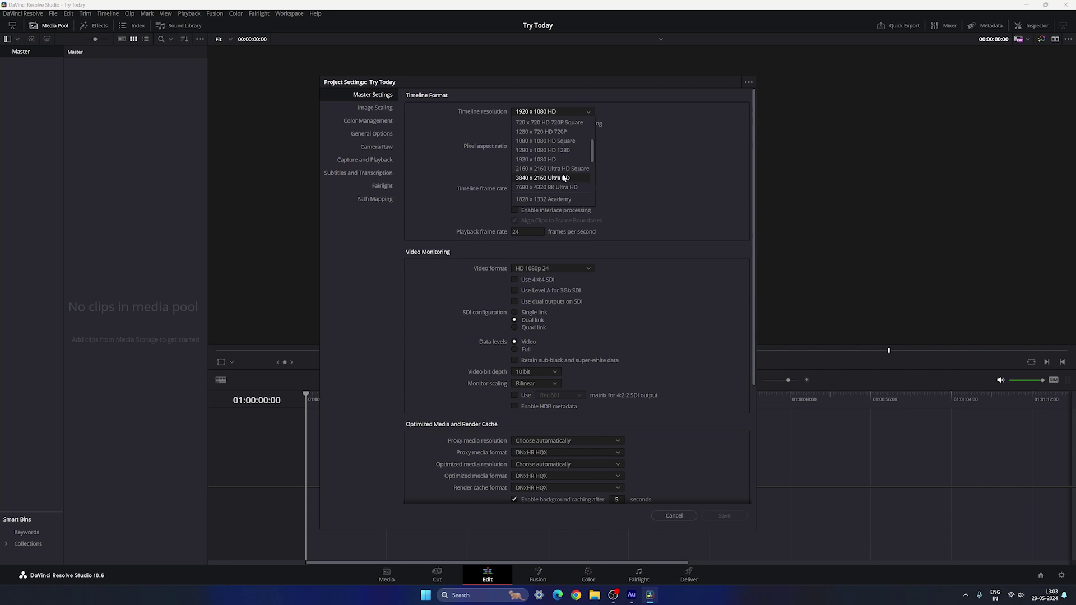
click(632, 185)
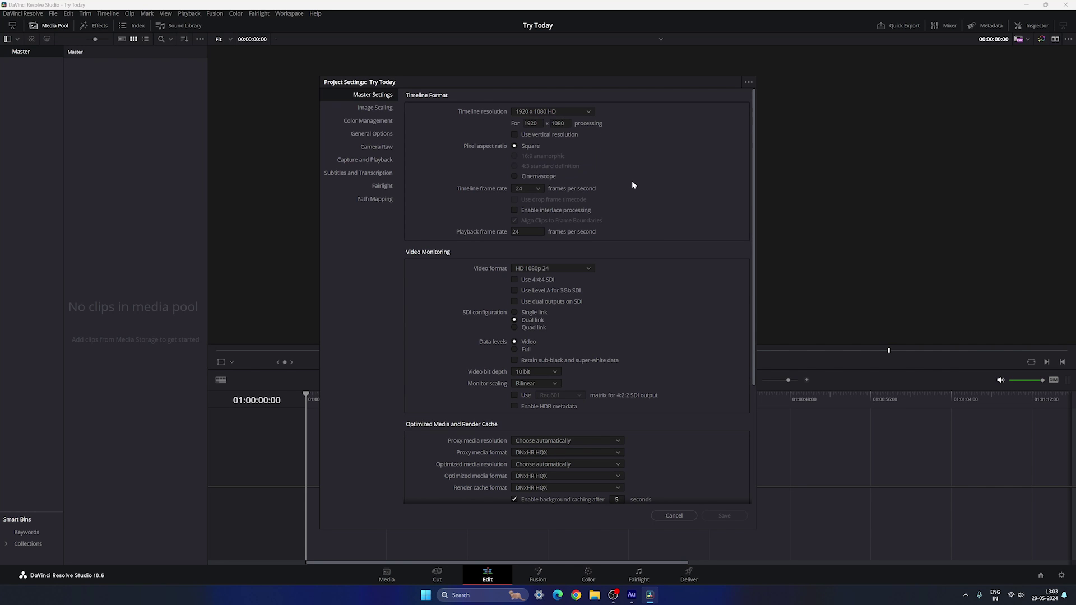
click(539, 190)
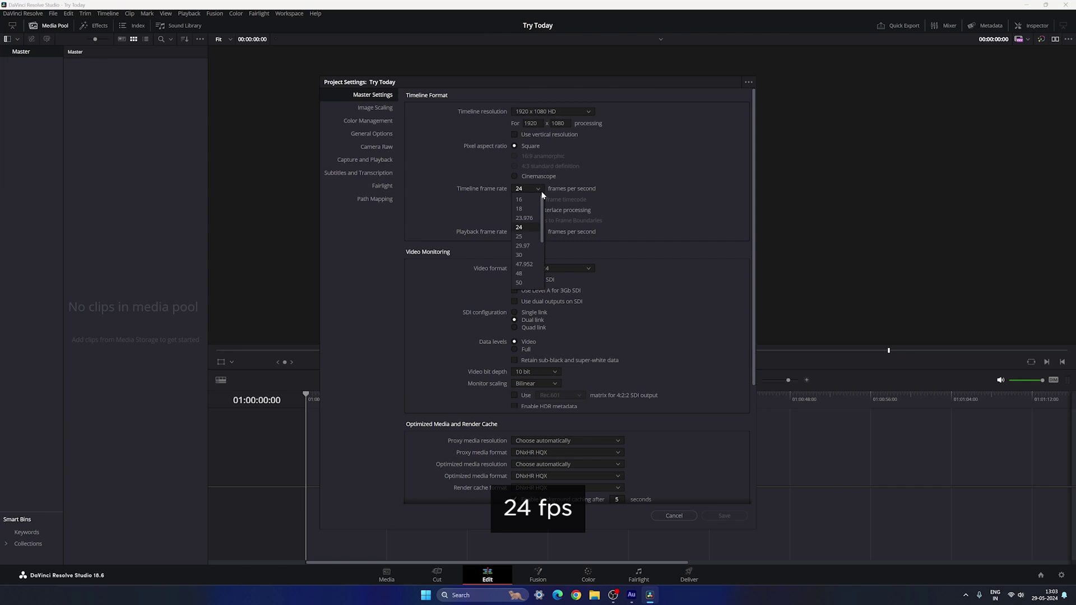
click(530, 227)
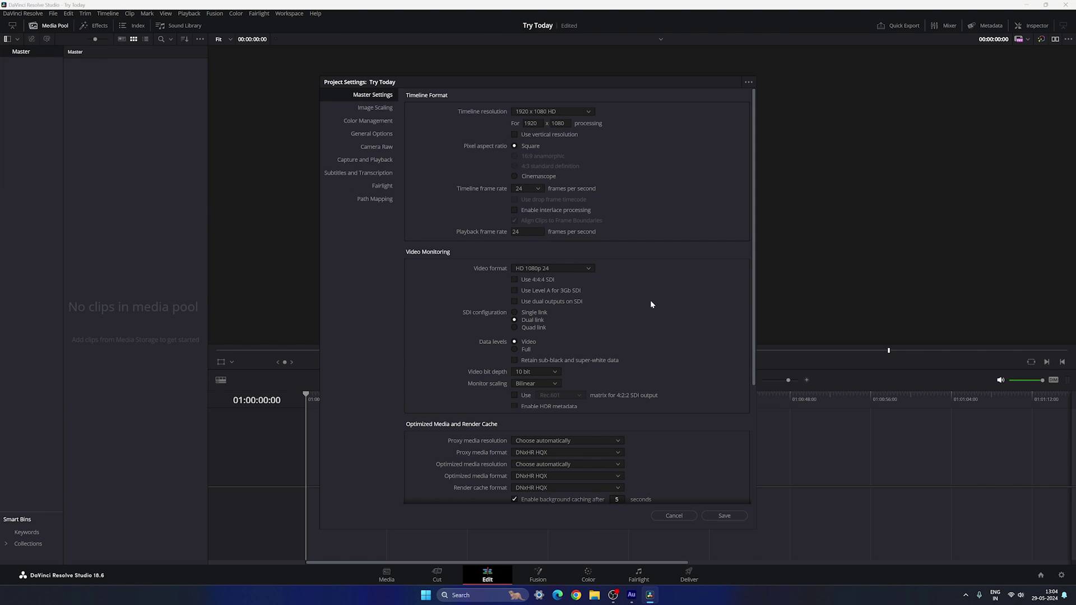
click(722, 515)
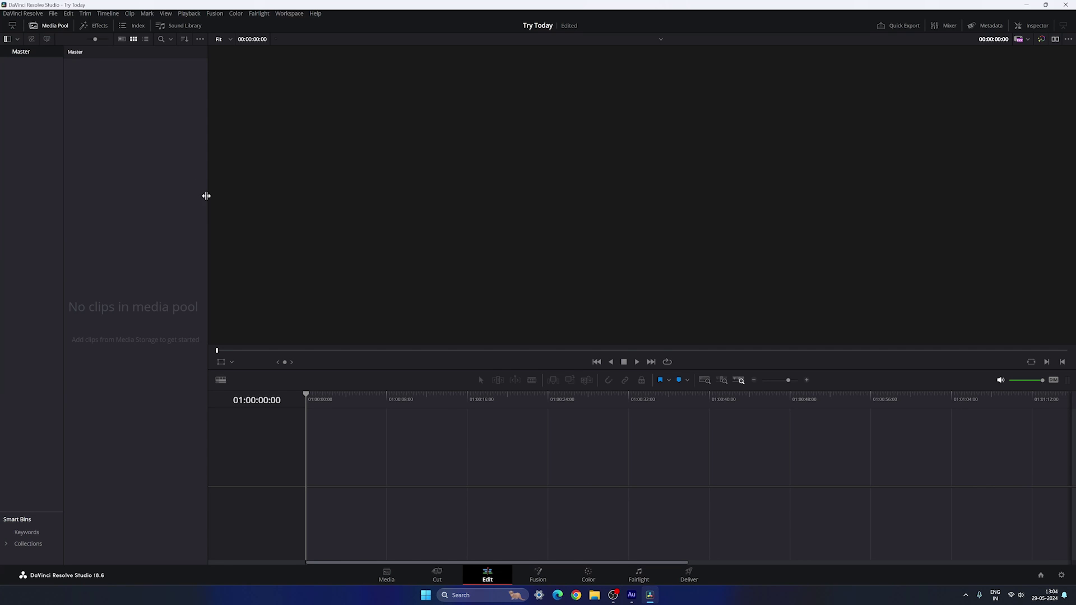
- Create a new Fusion composition clip named Text 01 in the media pool
right_click(118, 126)
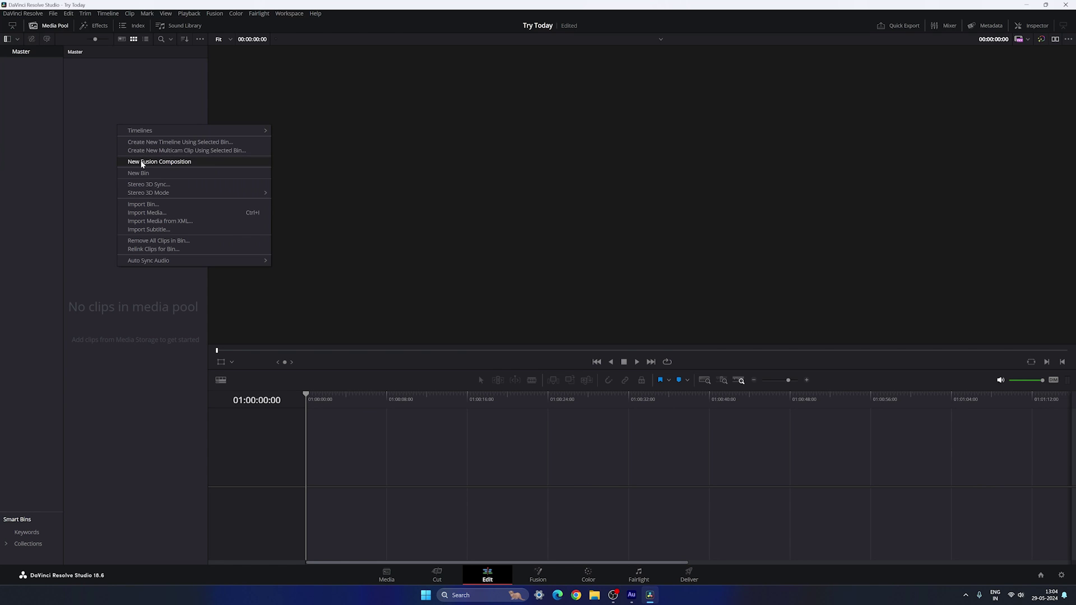
click(166, 162)
drag(569, 299, 533, 299)
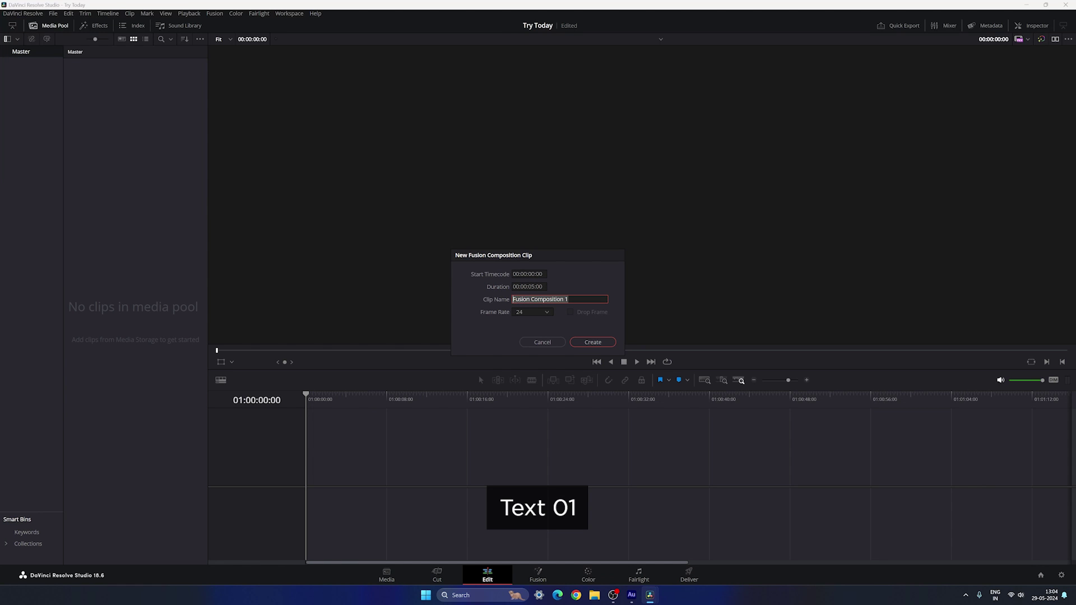
text(Te)
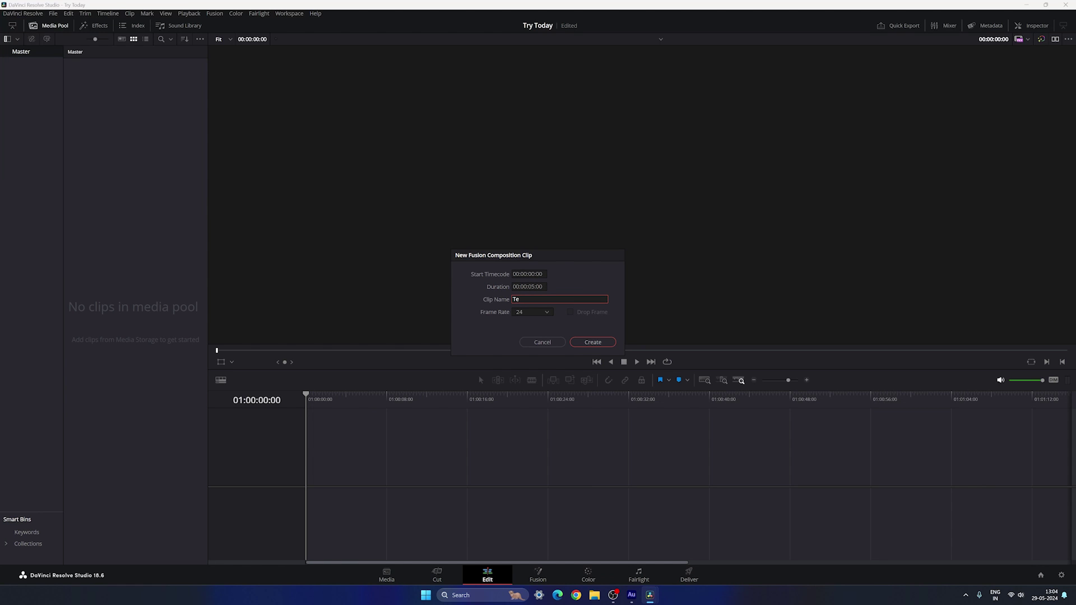
text(xt 01)
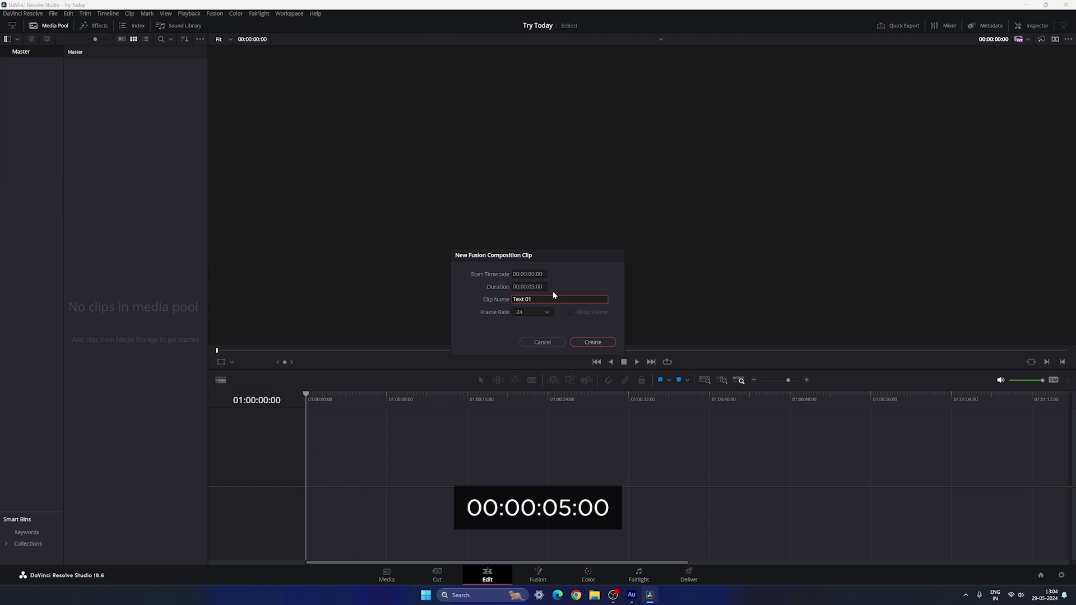
click(589, 341)
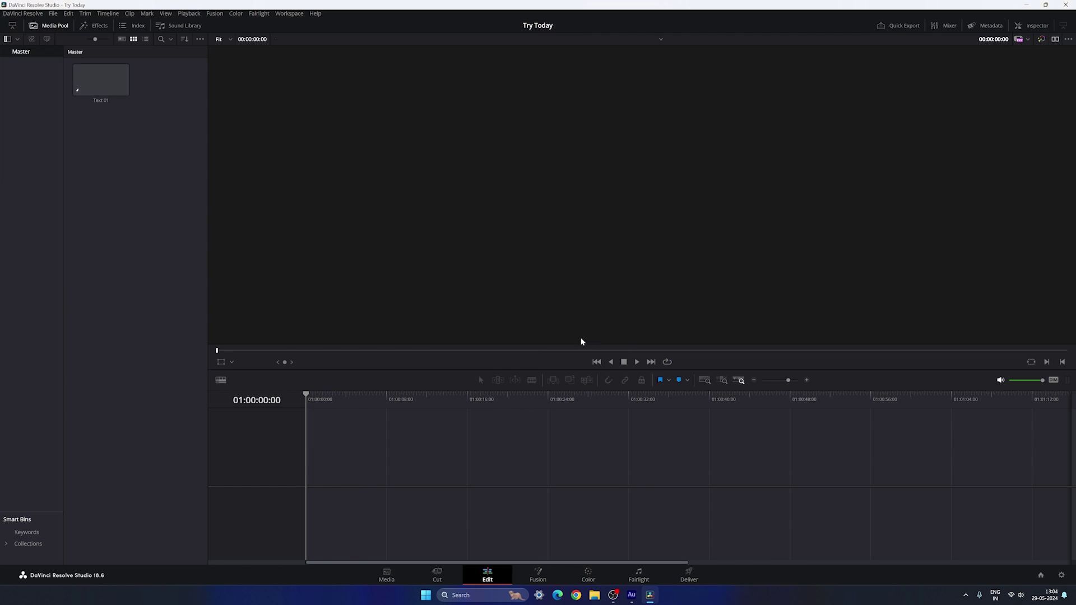
- Place the Text 01 clip at the start of a new timeline and open it in Fusion, moving the MediaOut1 node well aside
drag(112, 86, 308, 471)
click(538, 577)
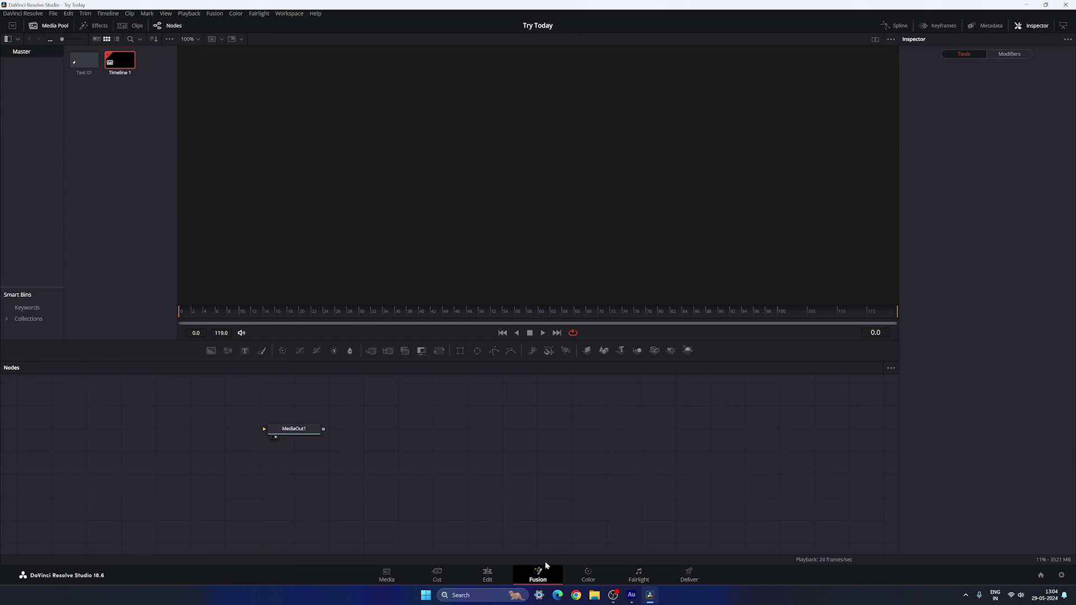
drag(292, 433, 776, 482)
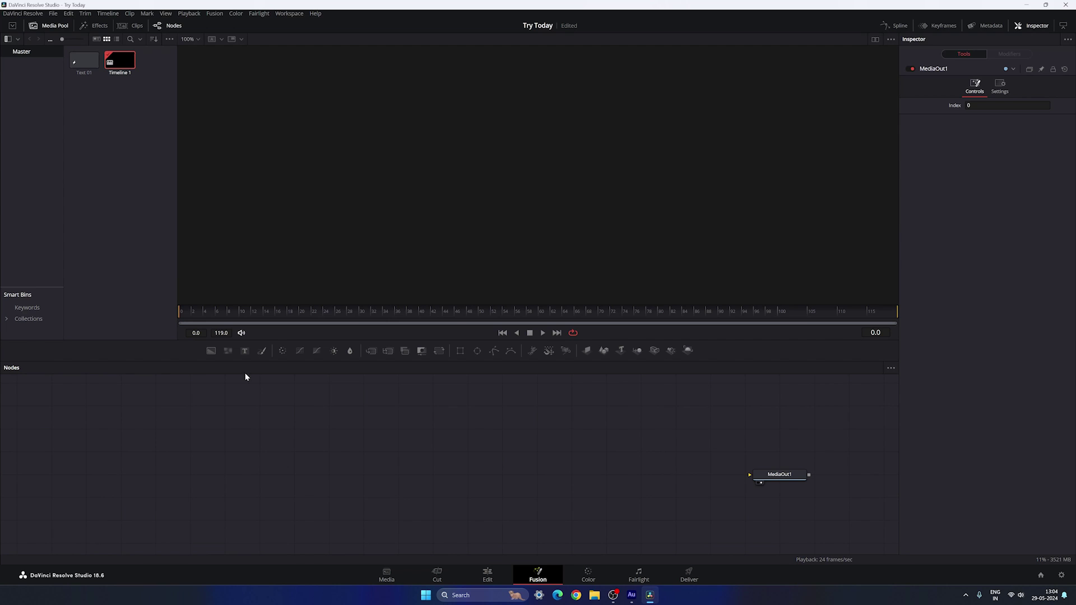
- Add a Text node to the composition, show it in the viewer, and set its text to "Trails"
drag(245, 353, 417, 455)
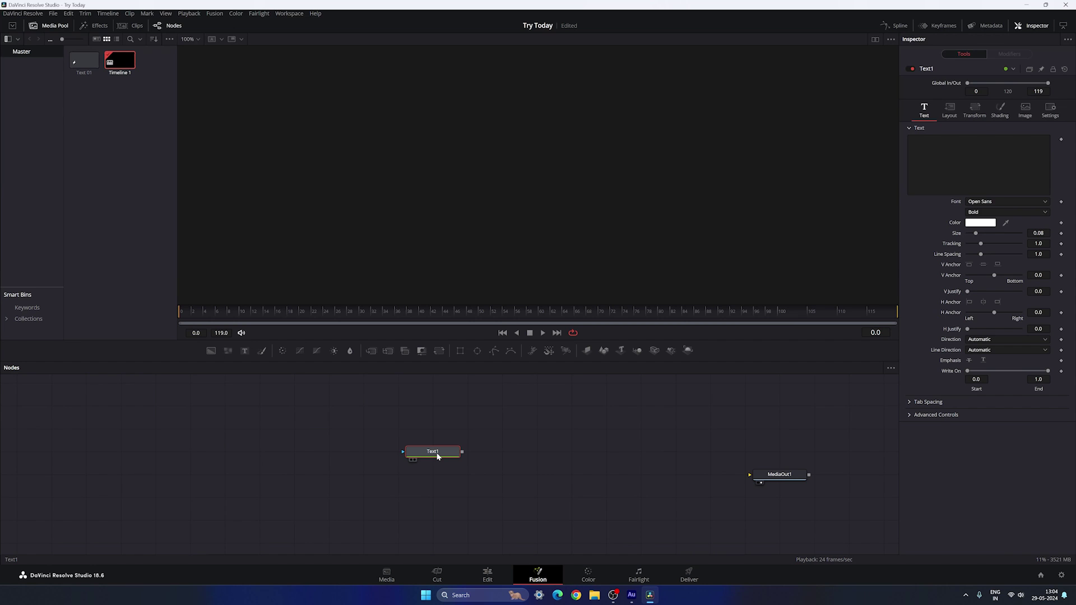
drag(438, 457, 494, 224)
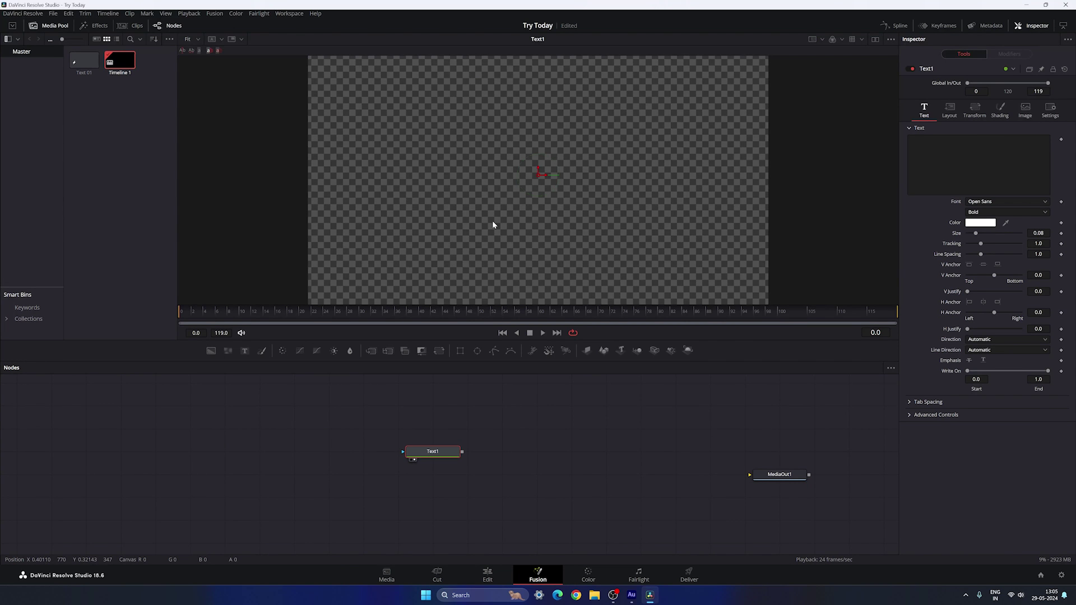
click(978, 163)
text(Trails)
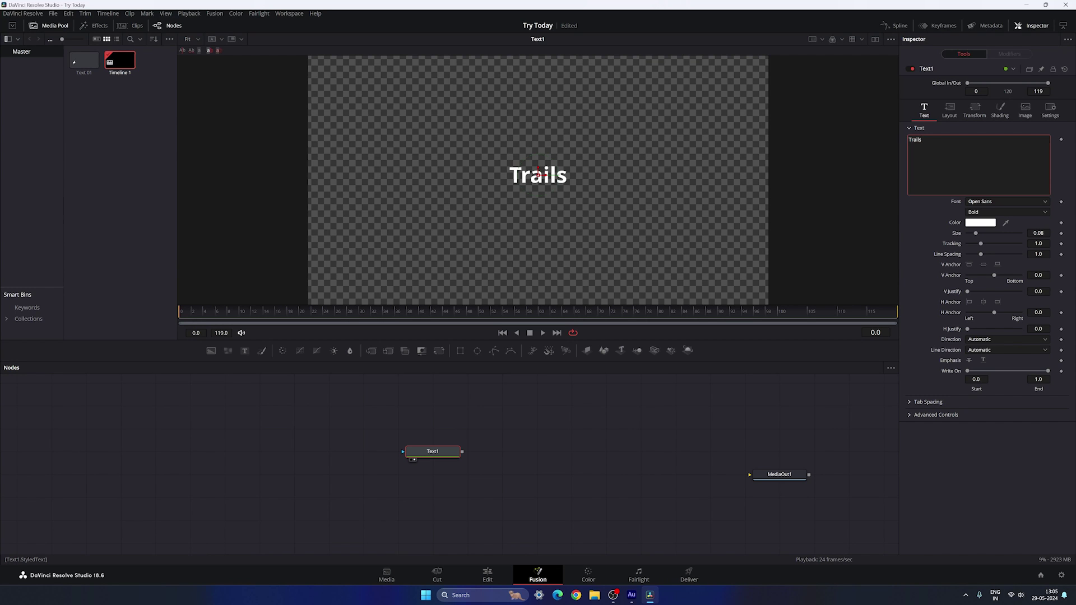
- Set the Trails text to the Gotham Ultra font with a size of 0.2
click(1003, 201)
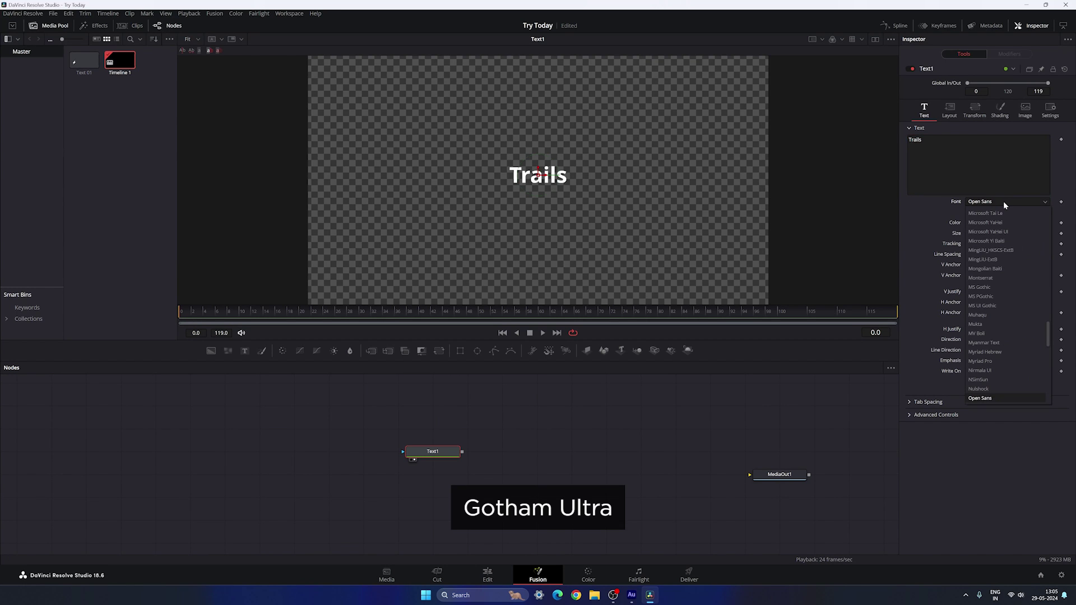
key(g)
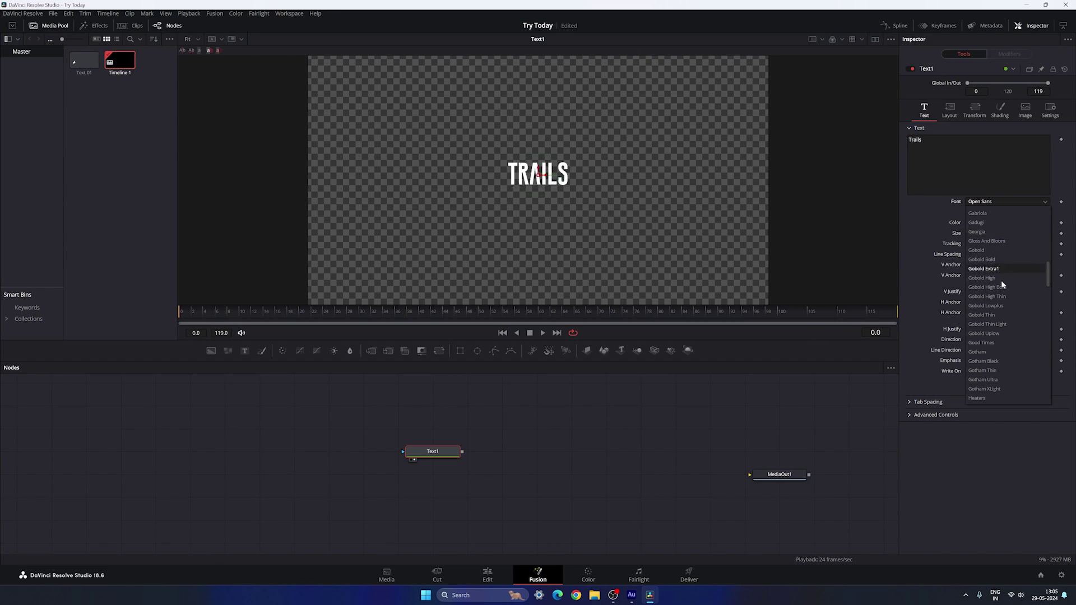
click(999, 380)
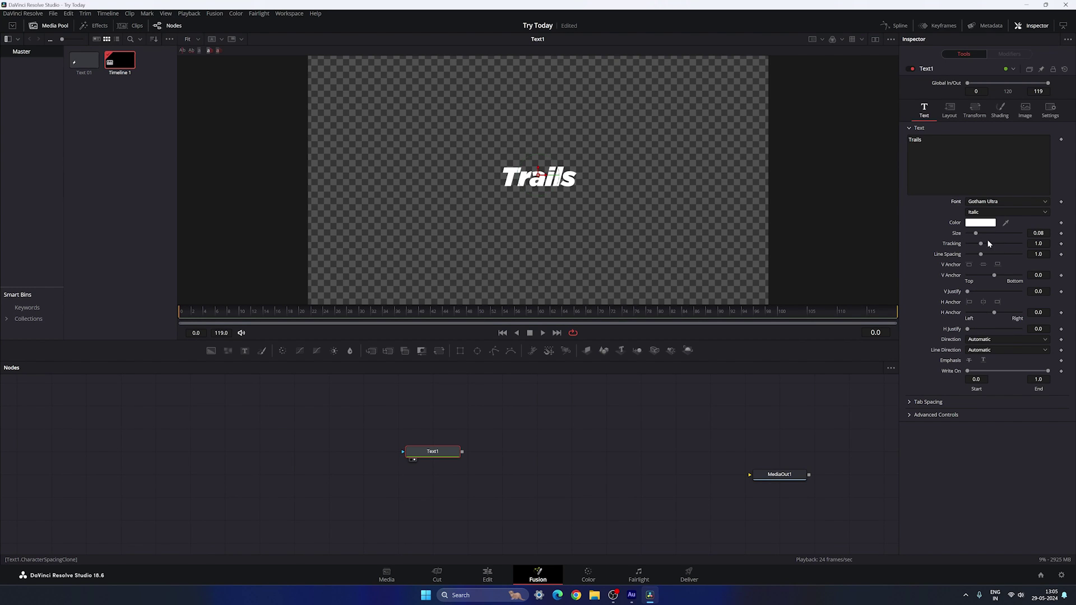
drag(975, 233, 1012, 245)
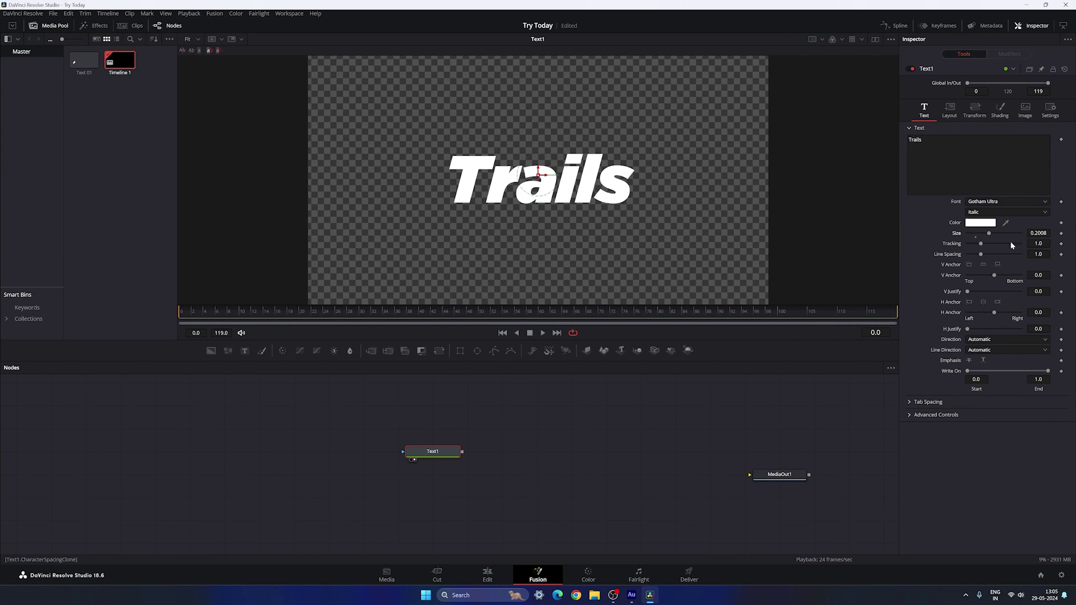
double_click(1038, 233)
text(0.2)
key(Tab)
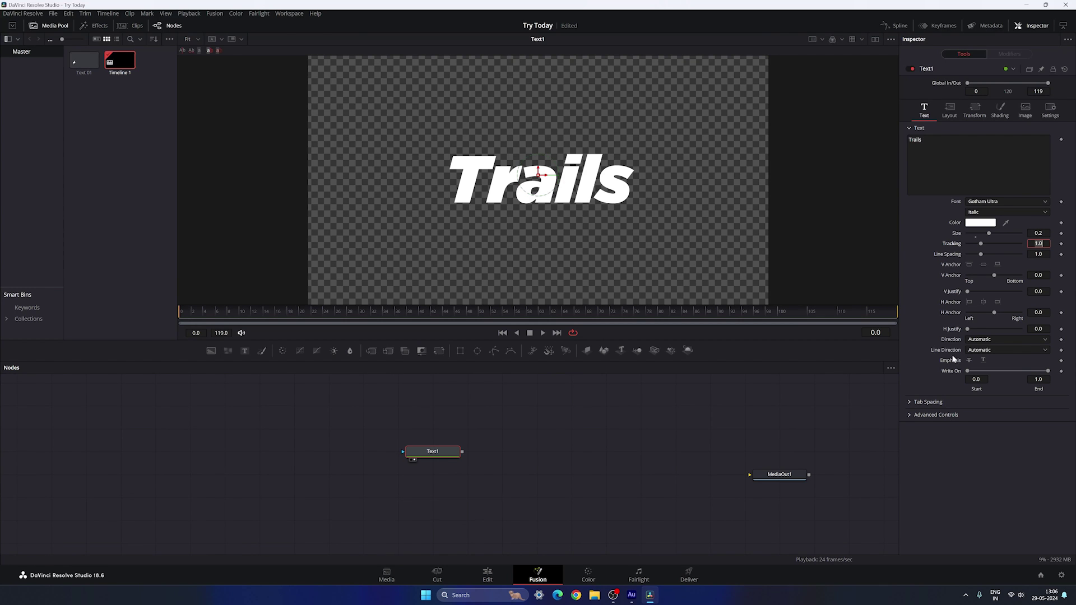
- Animate the text's layout Z rotation with a starting keyframe at frame 0
click(950, 118)
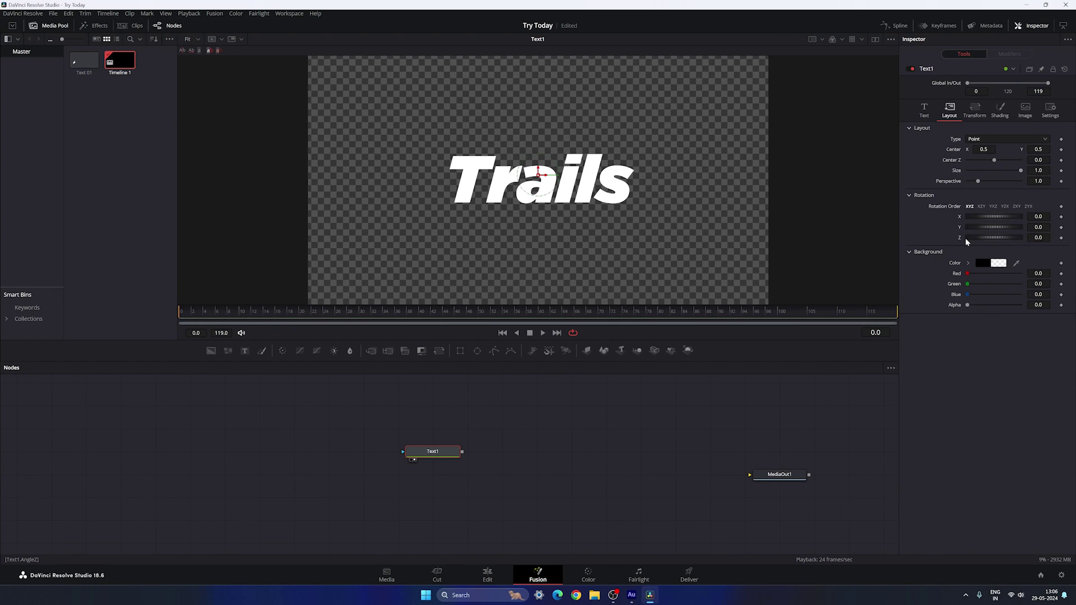
drag(343, 311, 179, 326)
right_click(959, 240)
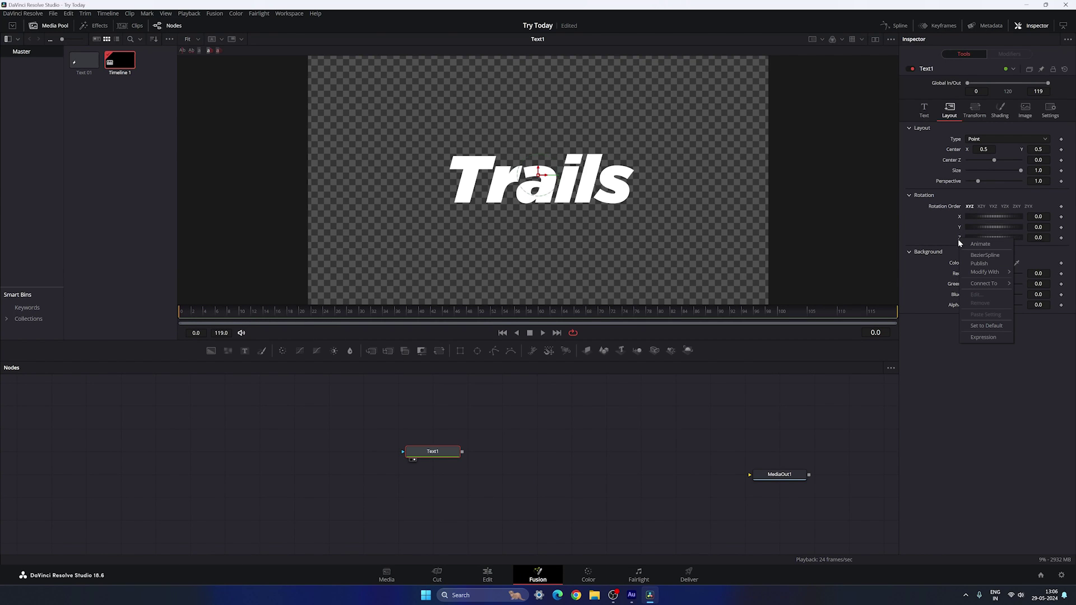
click(967, 242)
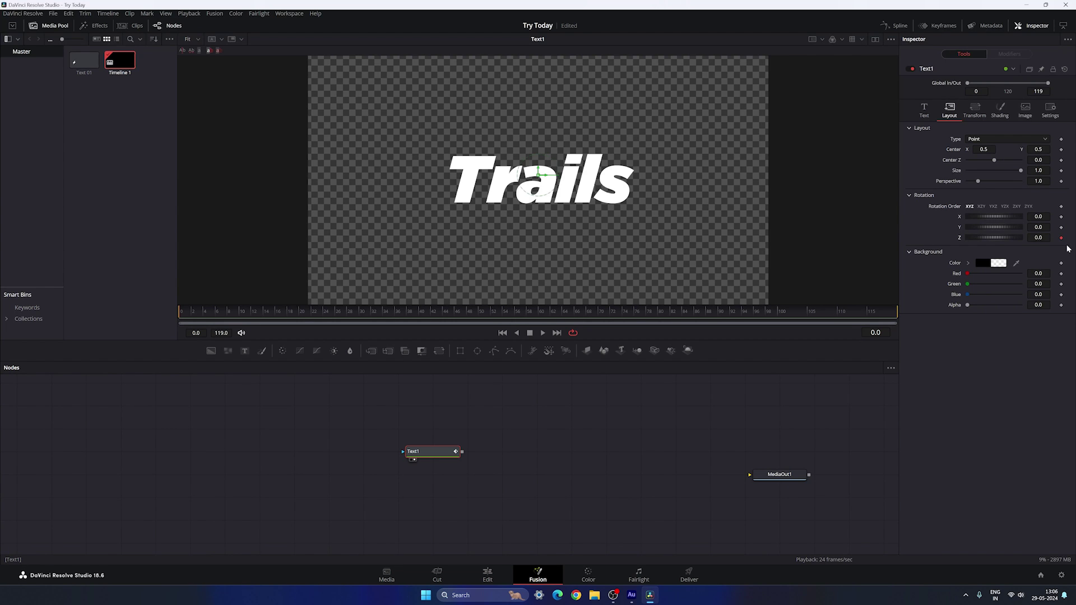
- Set the text's Z rotation to 360 at the final frame, 119
click(847, 314)
click(1039, 238)
text(360)
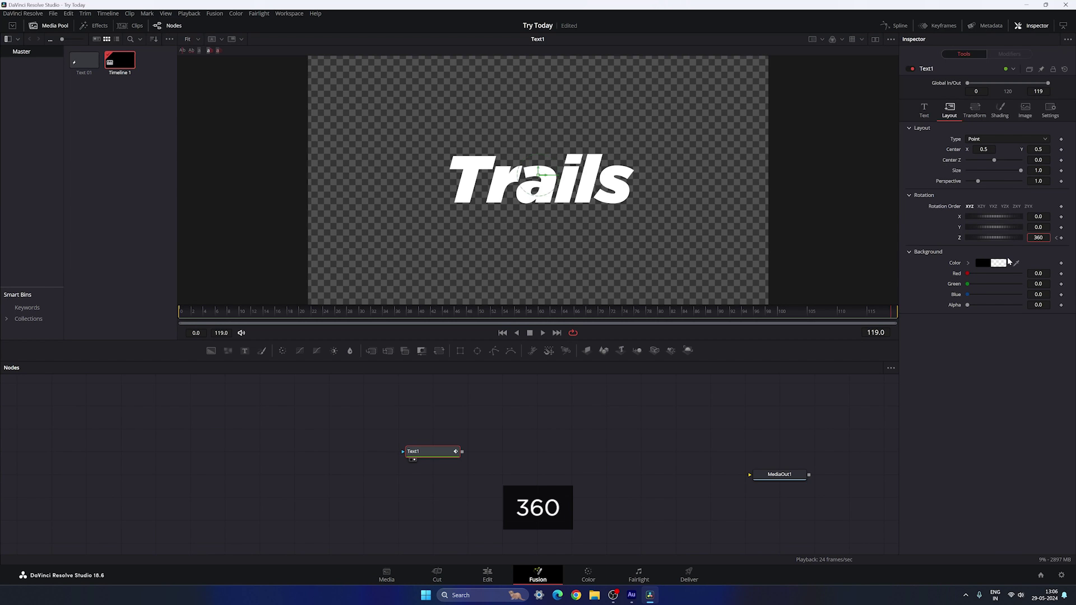
key(Tab)
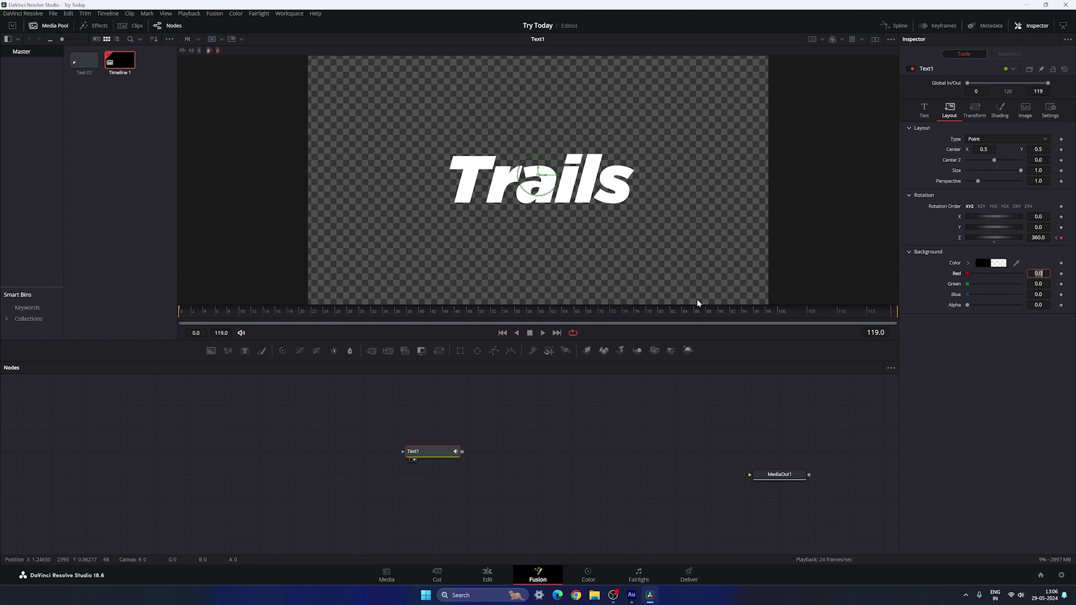
- Scrub through and play back the rotating text to preview the animation
drag(612, 311, 360, 310)
click(546, 333)
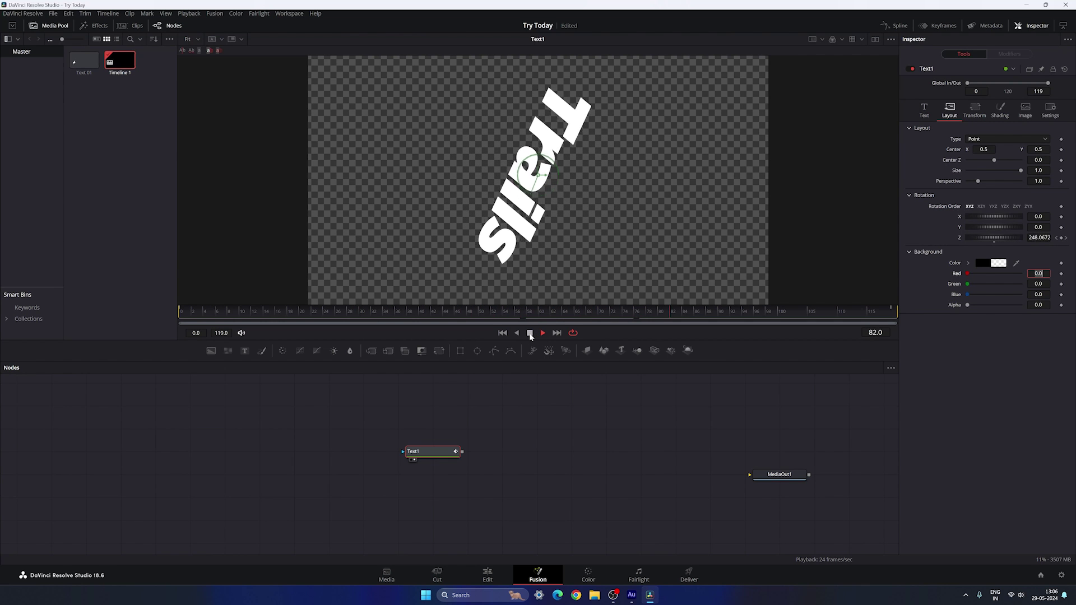
click(530, 333)
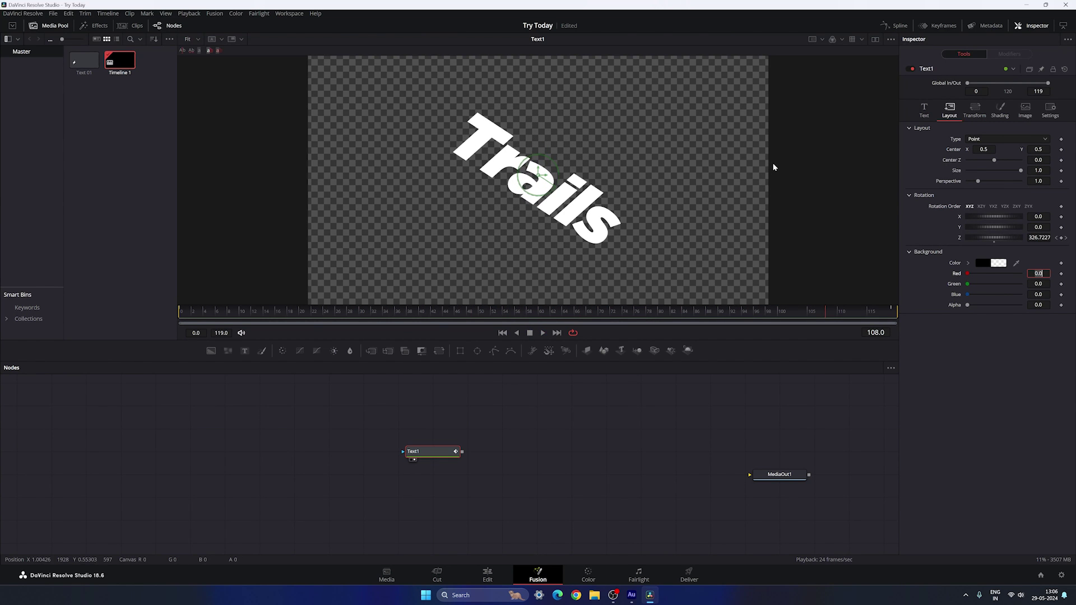
- Show the Text1 Layout Angle Z curve in an enlarged spline editor and smooth both of its keyframes
click(895, 25)
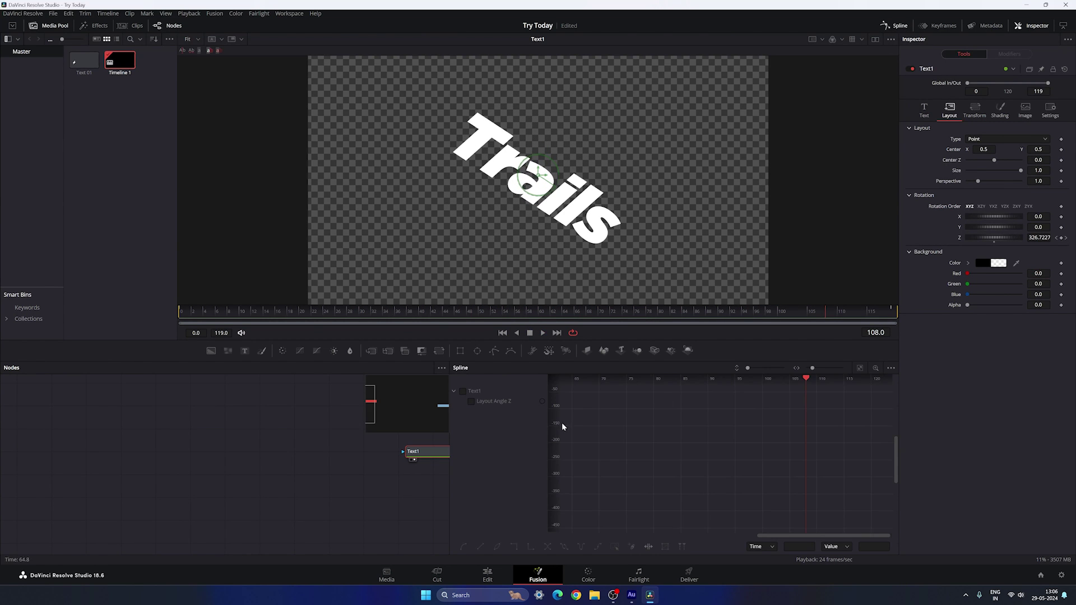
key(F4)
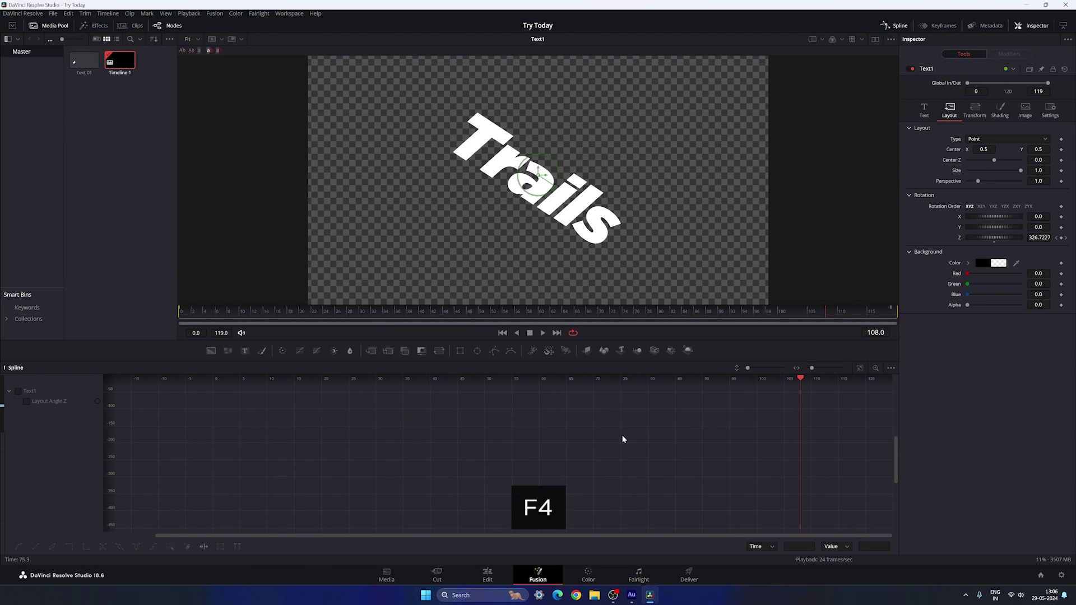
click(18, 391)
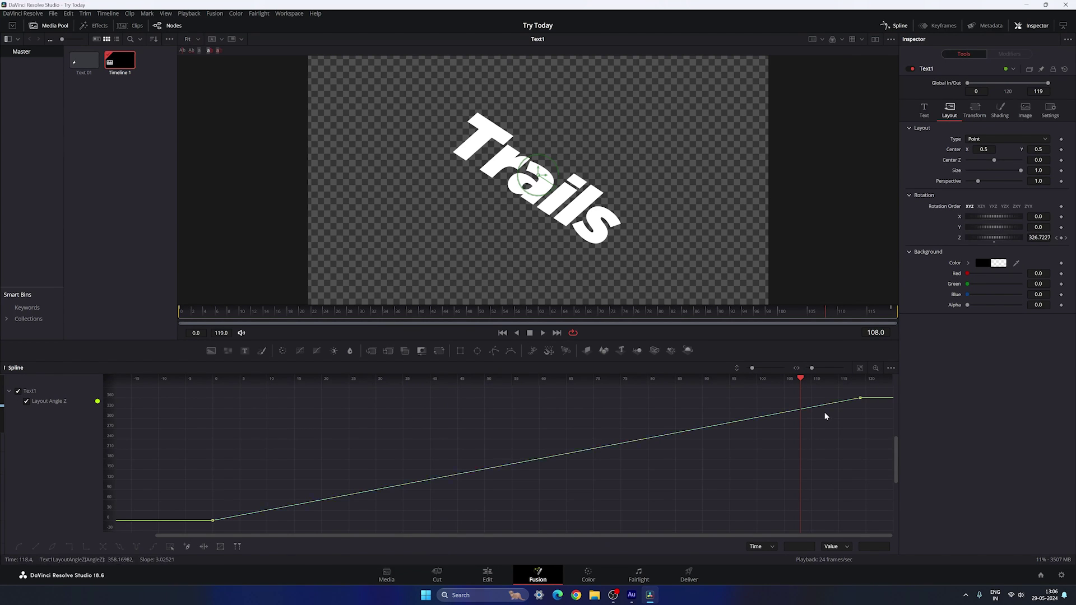
drag(872, 390, 201, 532)
click(859, 369)
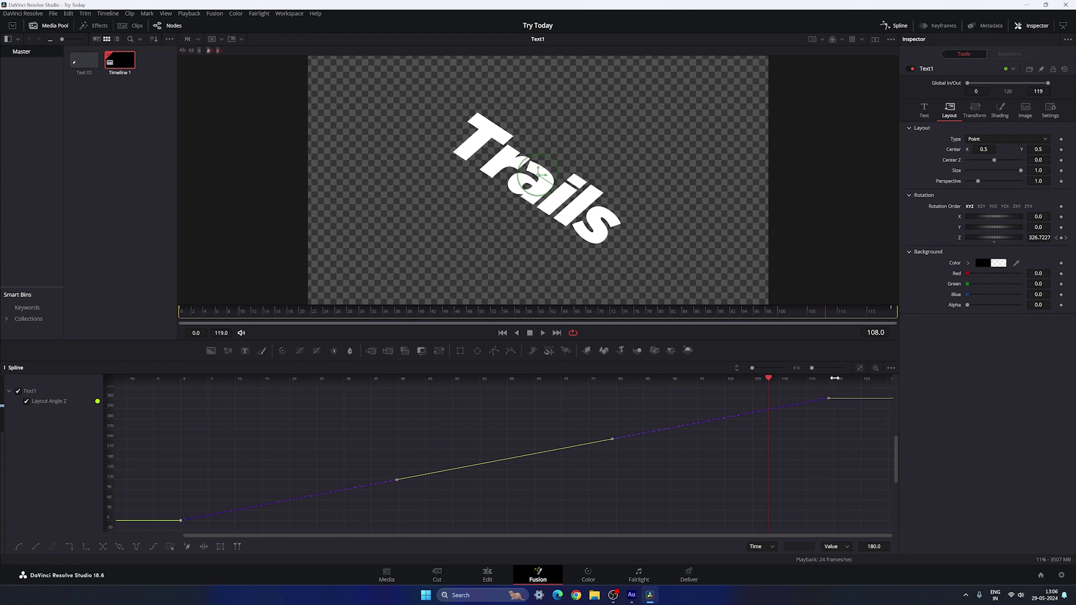
key(s)
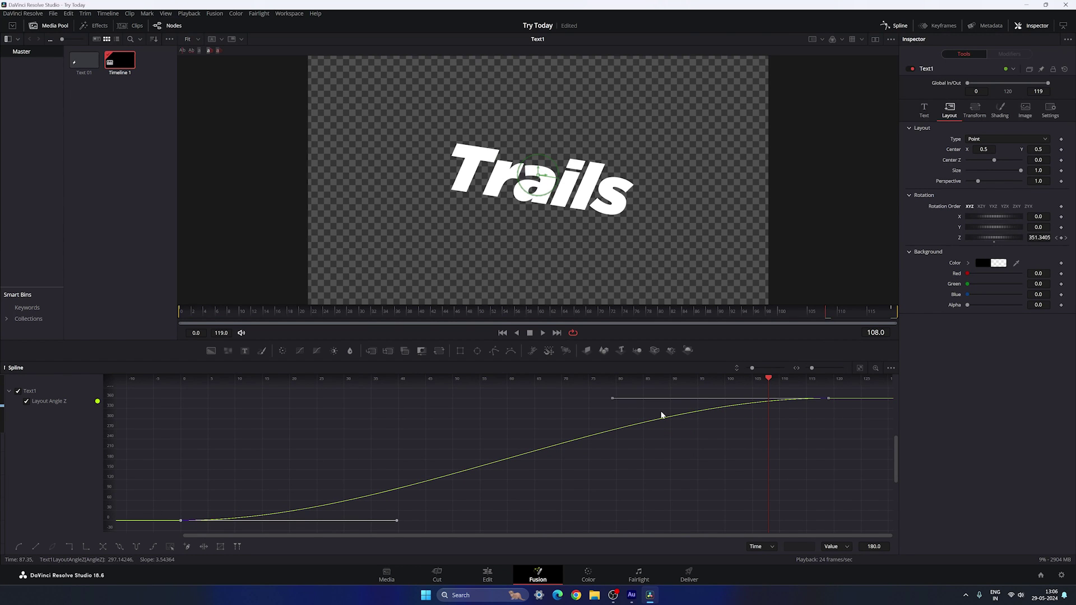
- Steepen the Layout Angle Z curve by extending the last keyframe's handle to frame 40 and the first keyframe's handle to frame 80
drag(768, 380, 398, 406)
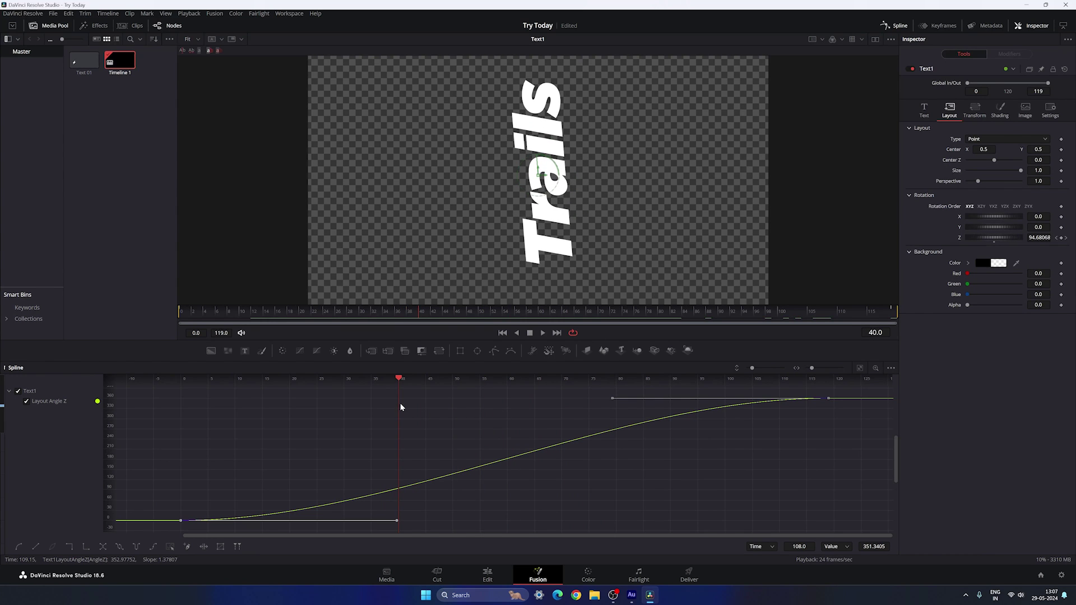
mouse_move(612, 400)
mouse_down()
mouse_move(379, 411)
mouse_move(420, 380)
mouse_move(667, 403)
mouse_move(617, 404)
mouse_up()
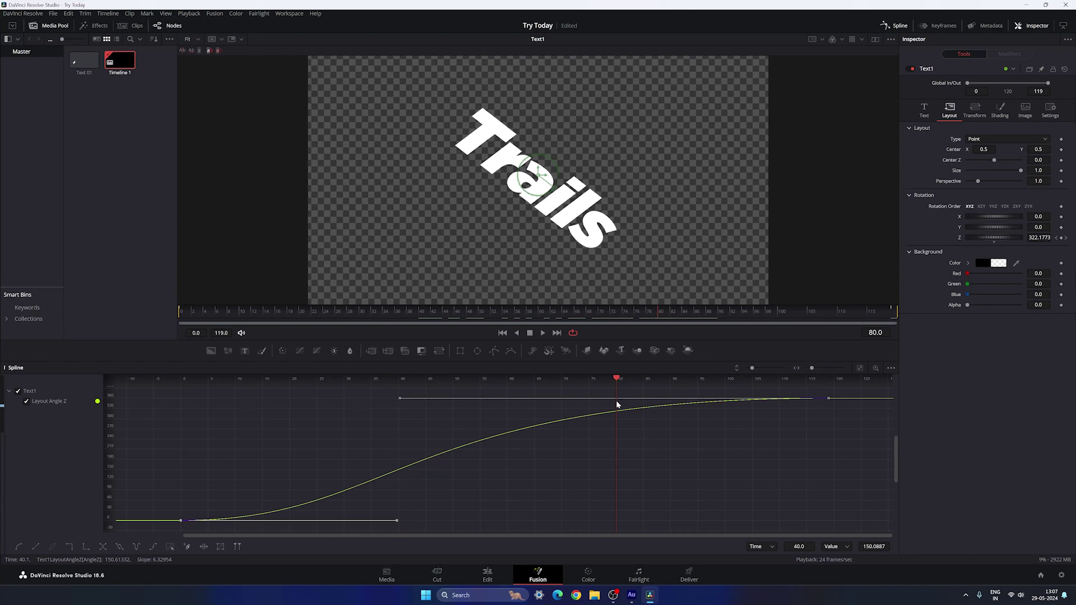
drag(396, 520, 614, 523)
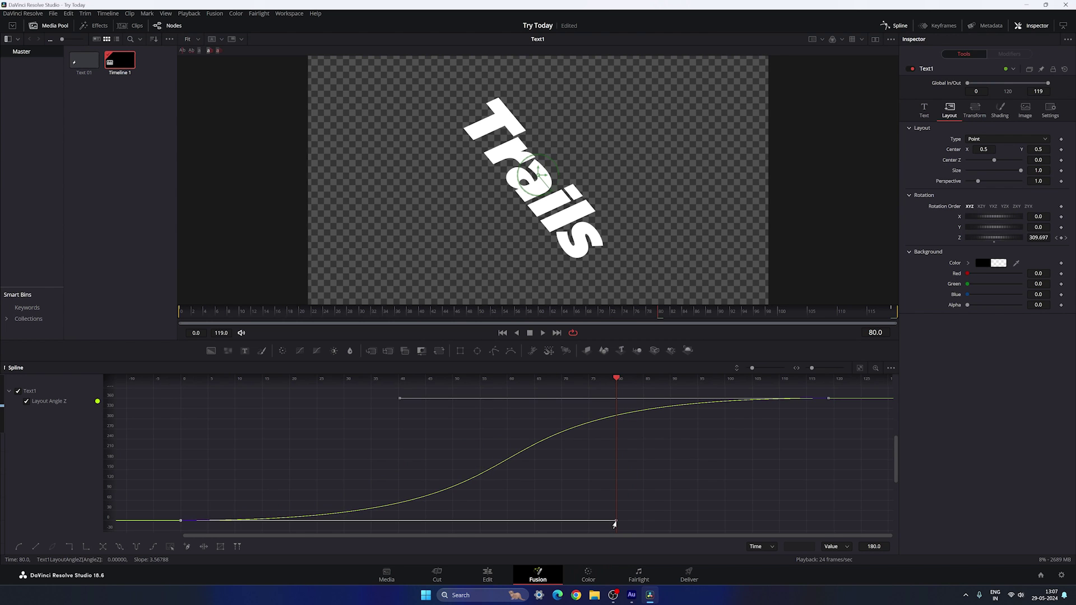
- Play the text rotation from the first frame to preview the adjusted easing
click(502, 333)
key(space)
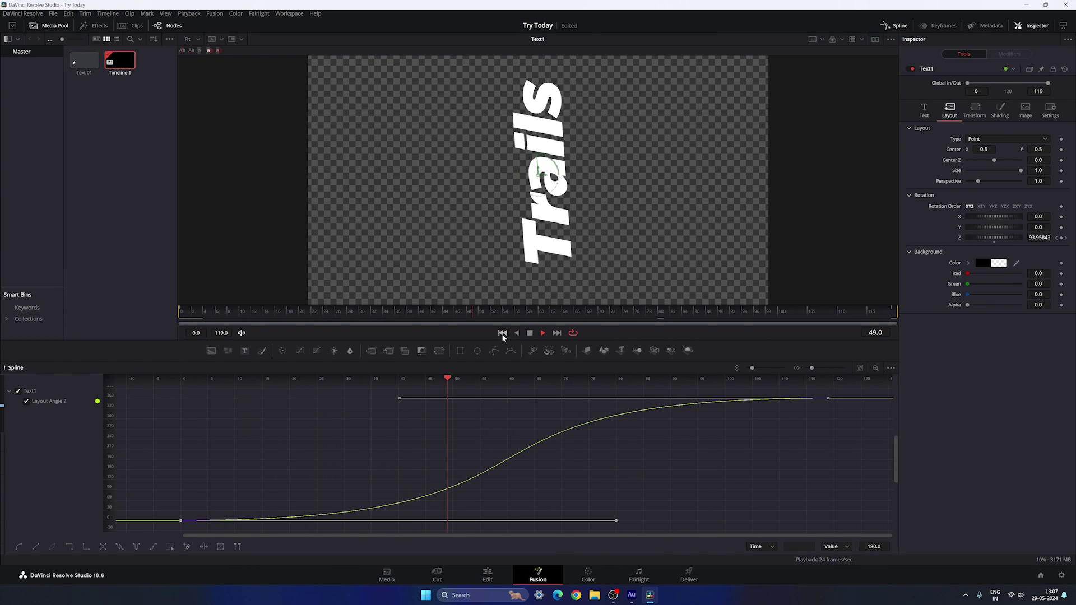
click(530, 333)
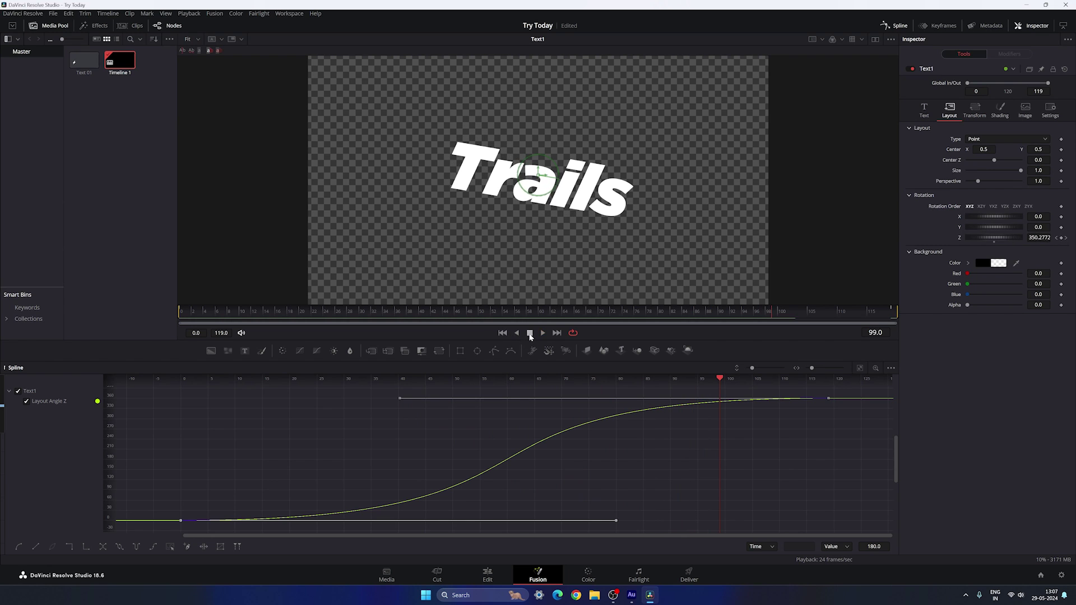
- Close the spline editor and move the Text1 node farther away from MediaOut1 in the node graph
click(899, 26)
click(566, 467)
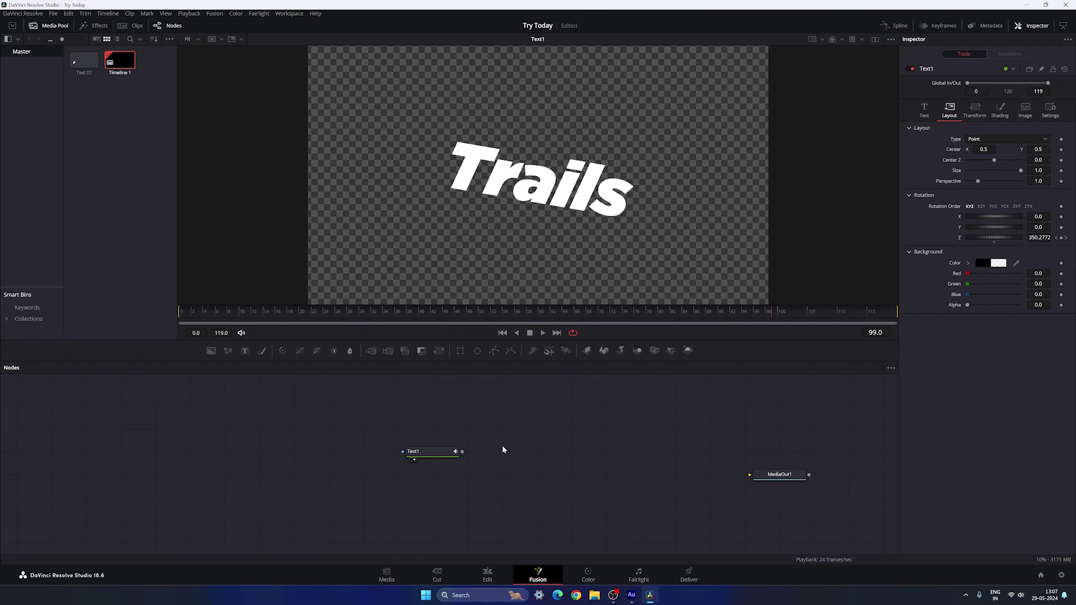
drag(444, 456, 365, 456)
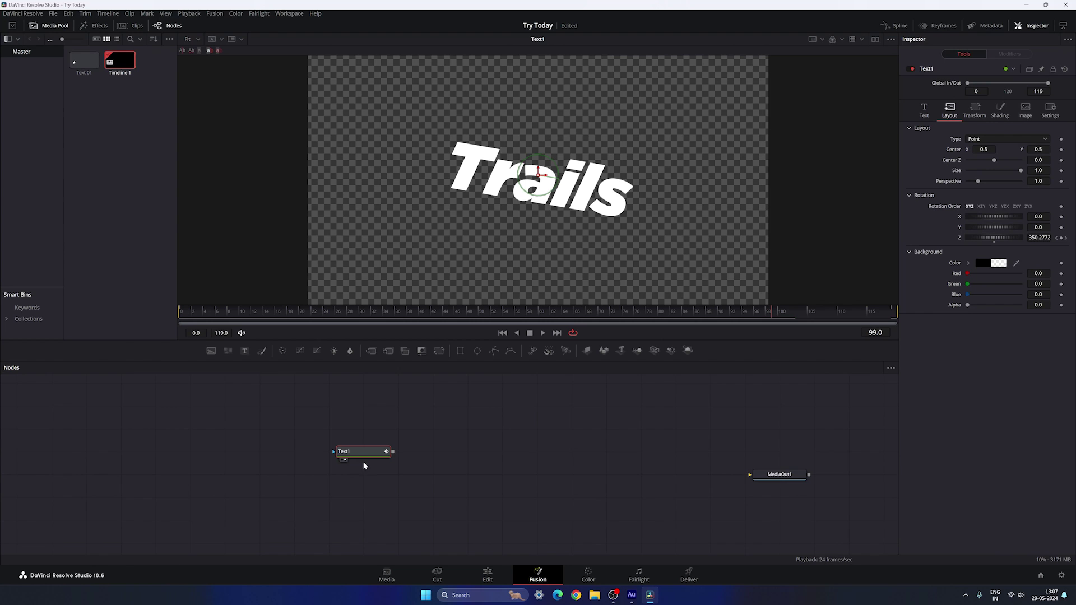
scroll(365, 462, up, 2)
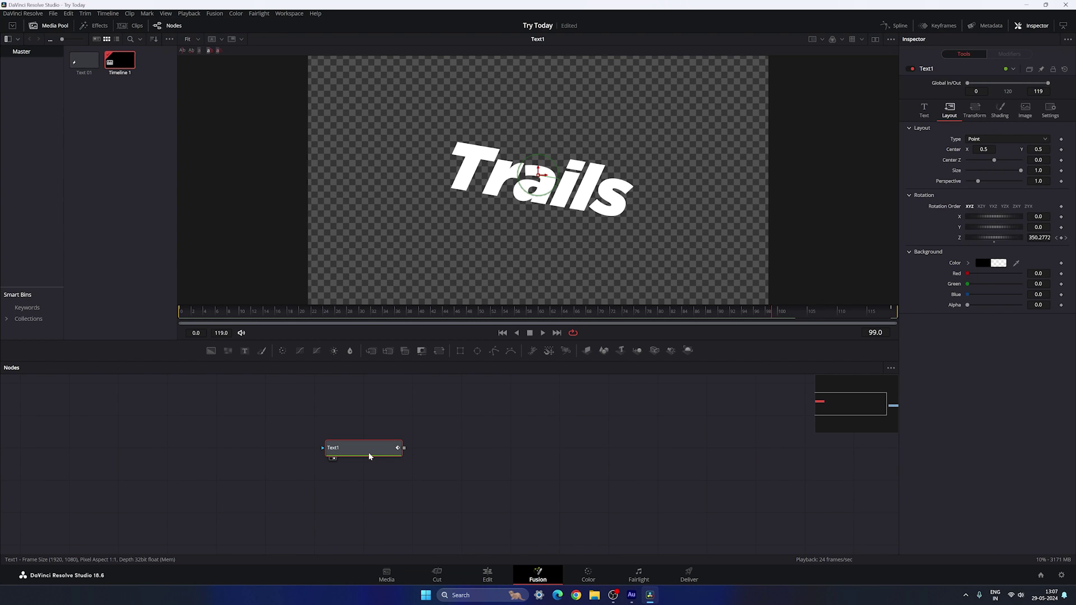
- Add a Motion Trails node after Text1 and show its output in the viewer
key(ctrl+space)
text(Motion Trails)
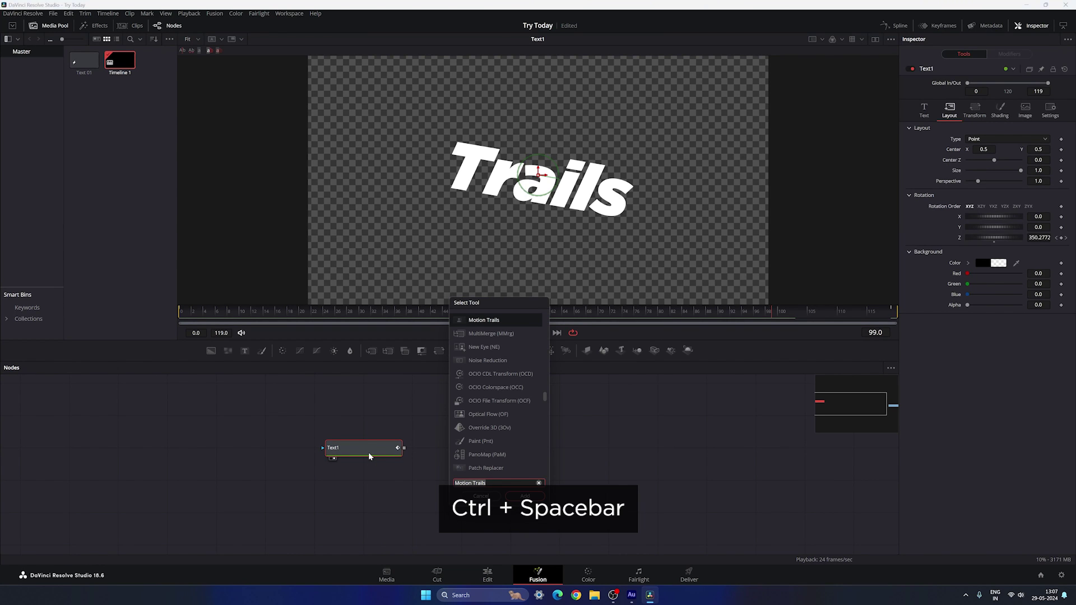
key(ctrl+a)
key(BackSpace)
text(mot)
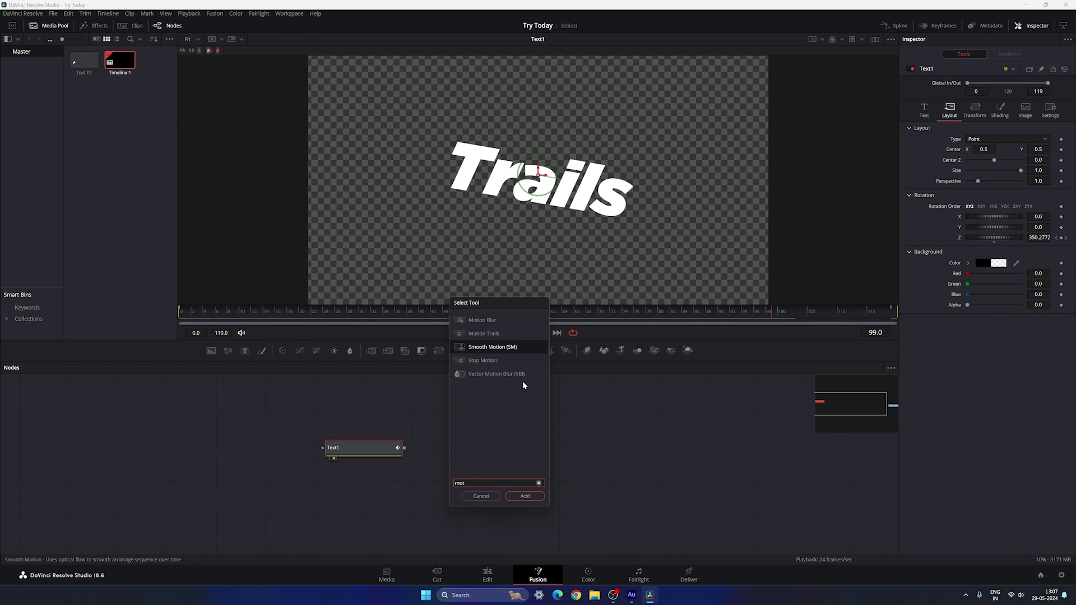
click(496, 335)
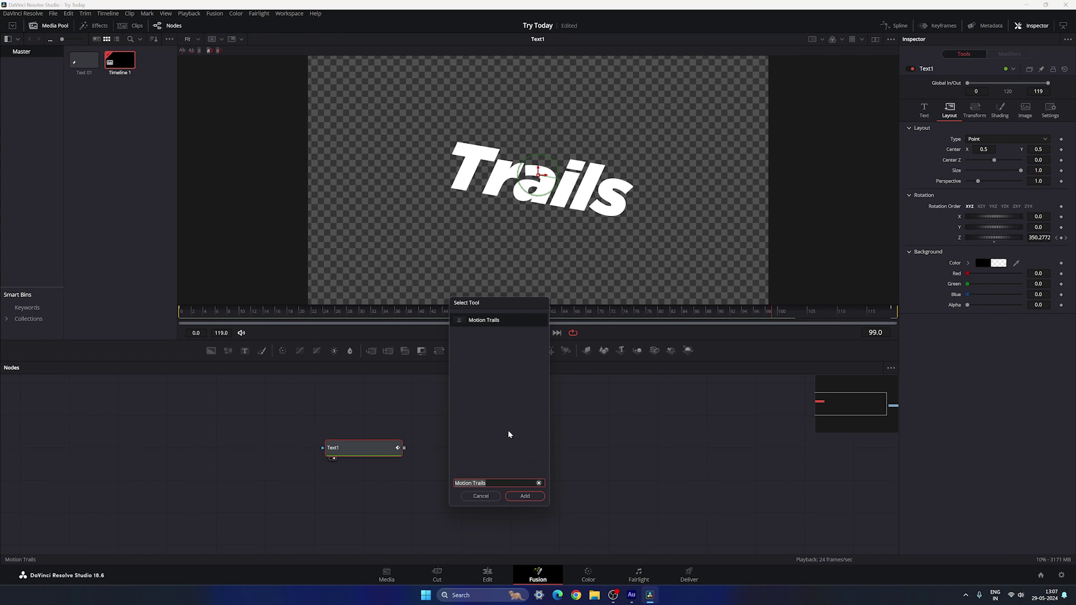
click(523, 497)
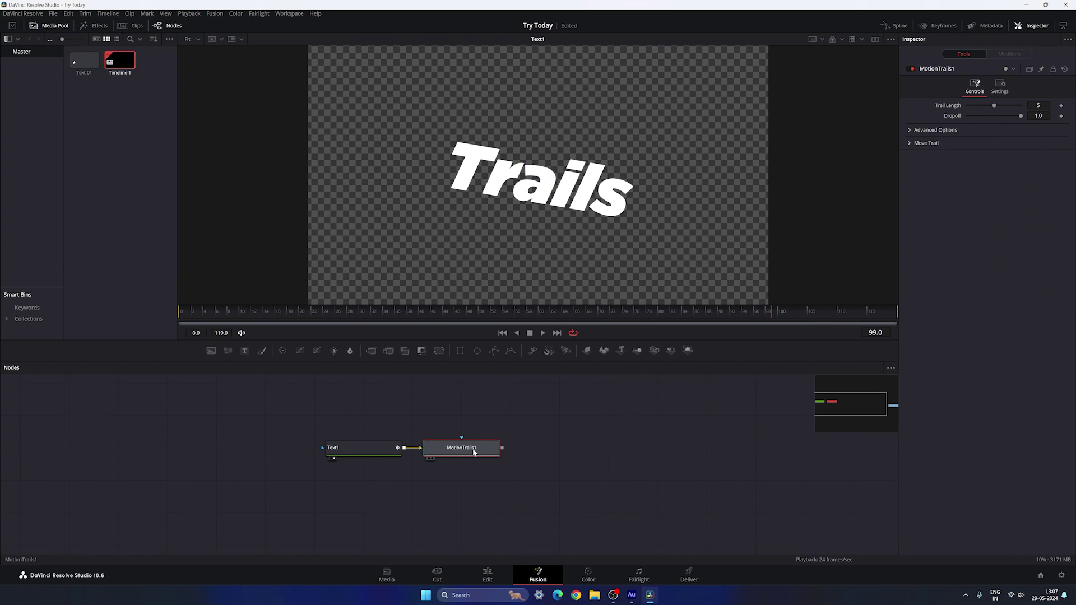
drag(472, 448, 533, 194)
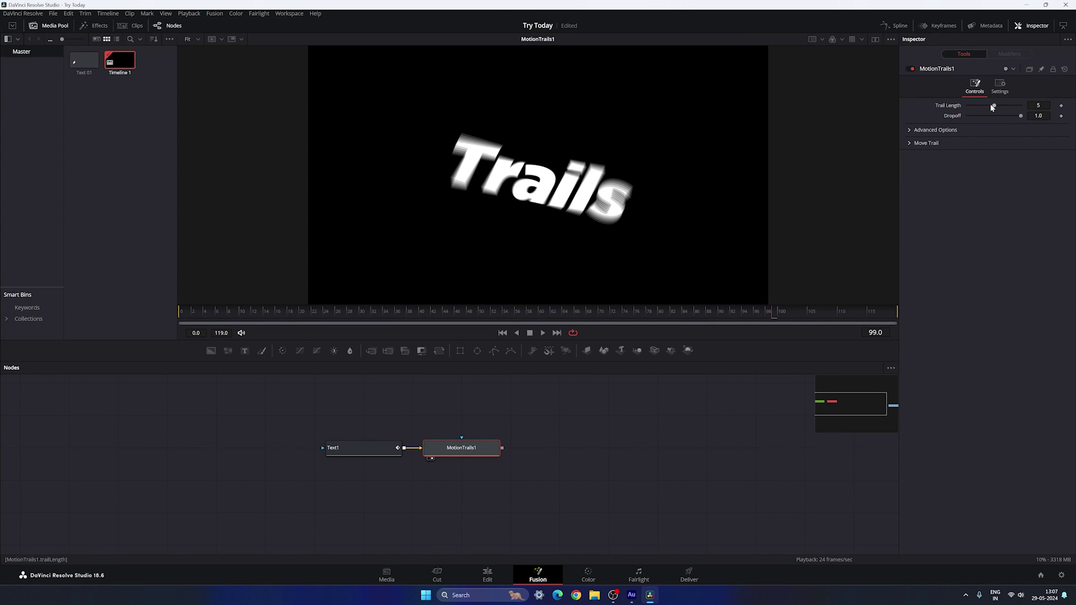
- Set the Motion Trails node's Trail Length to 30 and scrub through the frames to check the trails
drag(994, 104, 1024, 105)
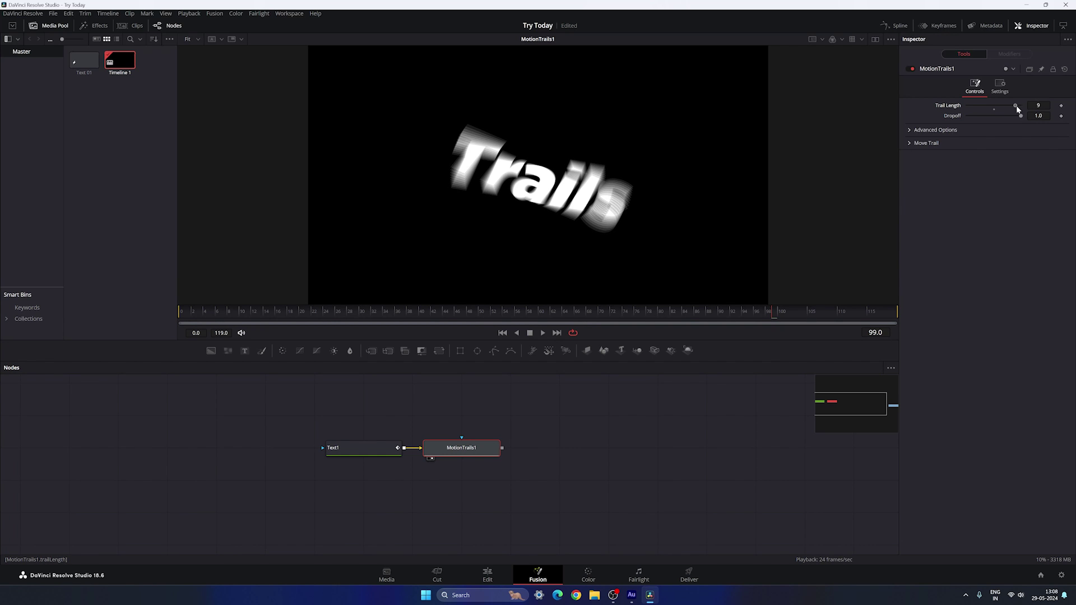
click(1038, 105)
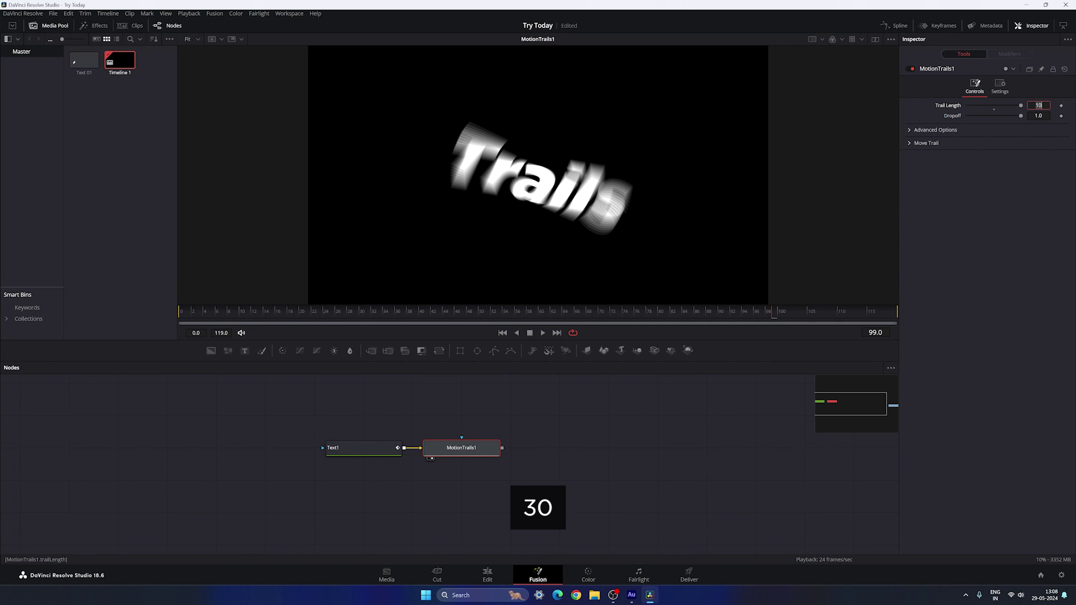
text(30)
key(Tab)
drag(653, 315, 842, 312)
drag(827, 314, 838, 314)
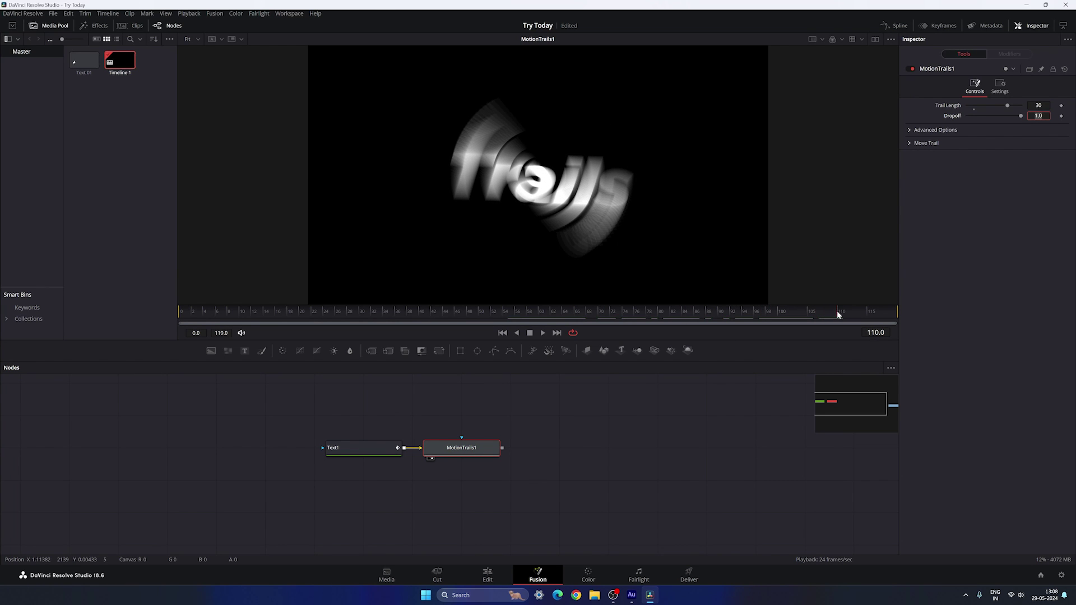
- Set the Motion Trails node's Dropoff to 0.8 and scrub through the frames to check the fading
drag(1020, 116, 1005, 124)
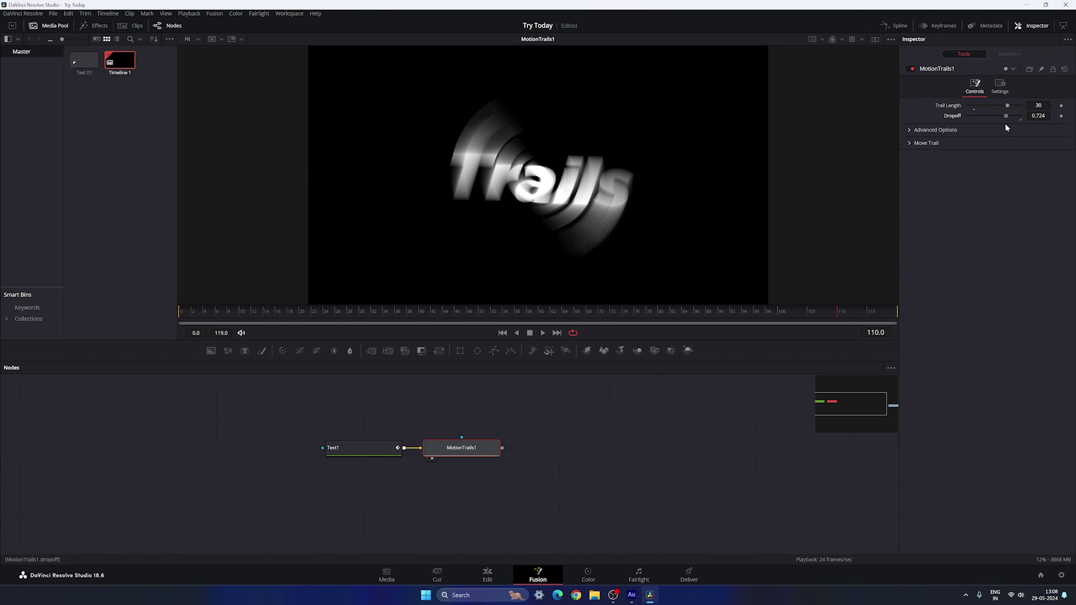
drag(1004, 127, 1008, 122)
click(1042, 115)
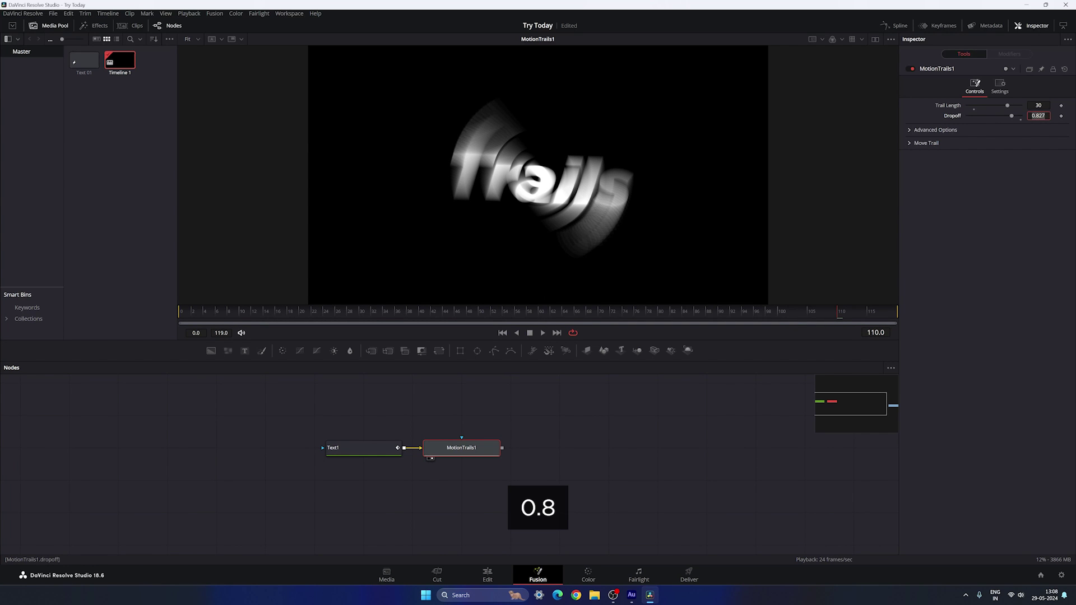
text(0)
key(Tab)
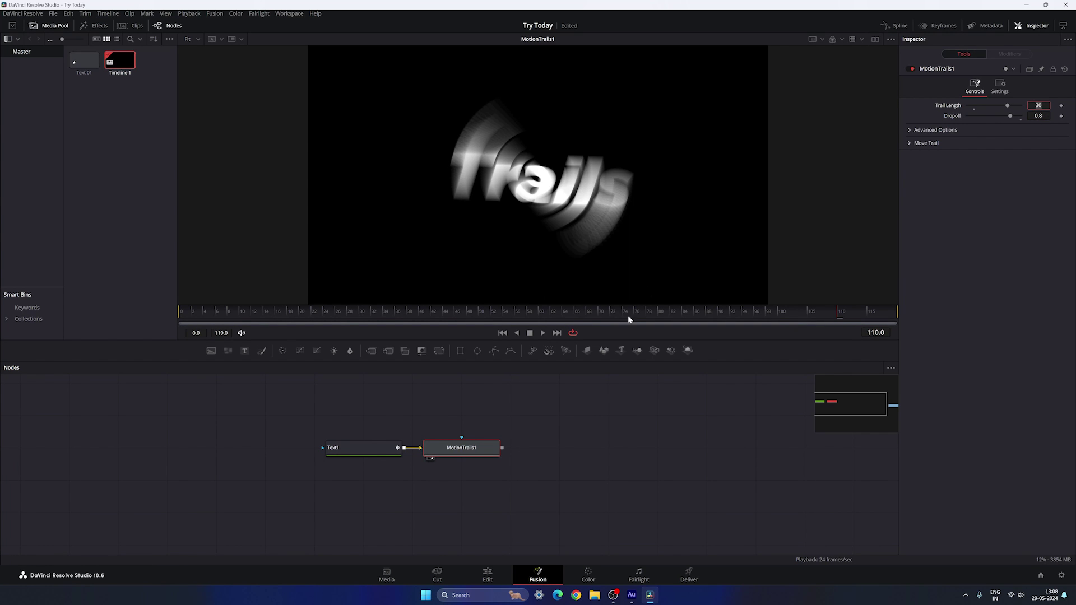
drag(633, 310, 849, 314)
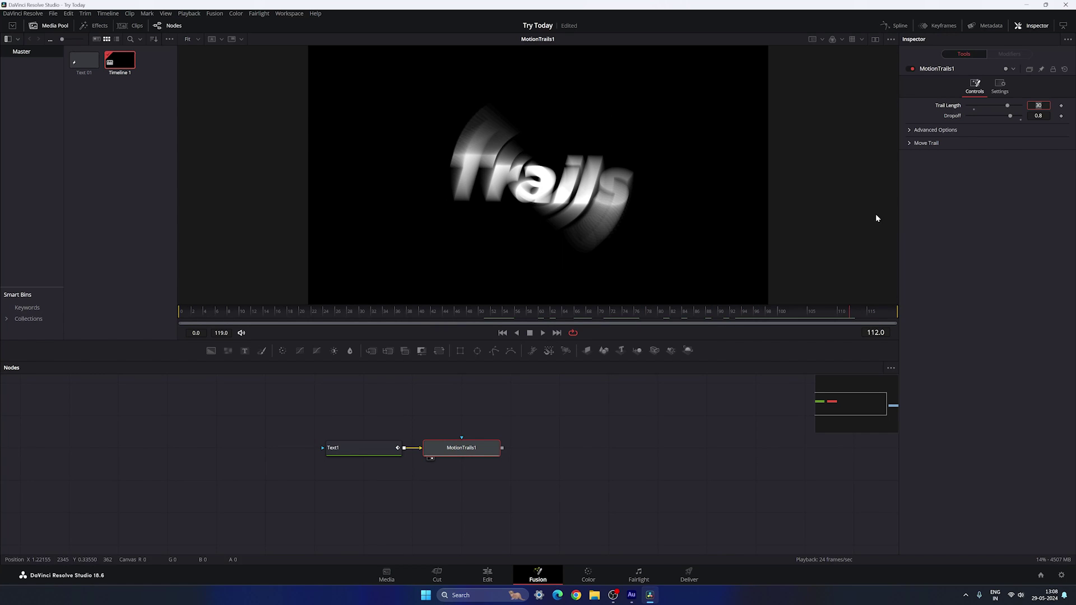
- Set Soften to 0.5 in the Motion Trails node's Move Trail settings and scrub through the animation
click(911, 144)
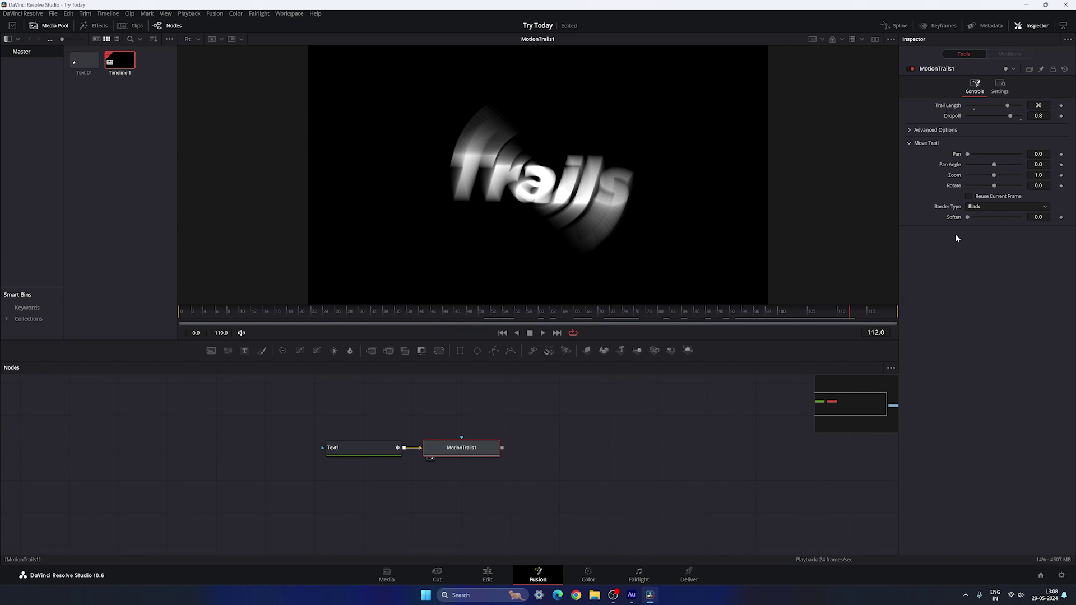
drag(967, 217, 993, 217)
click(1037, 217)
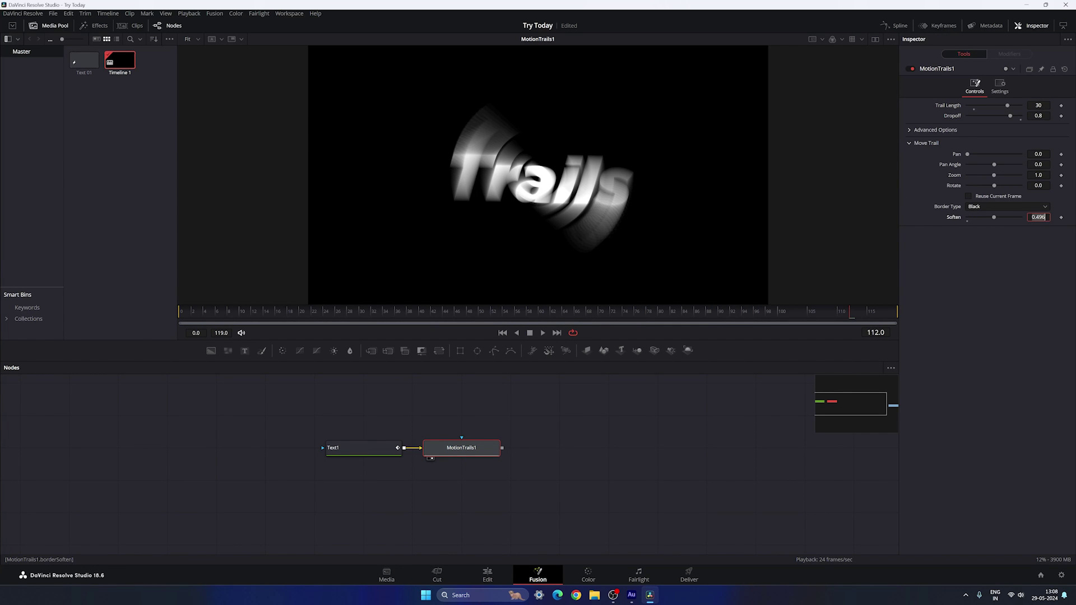
key(Tab)
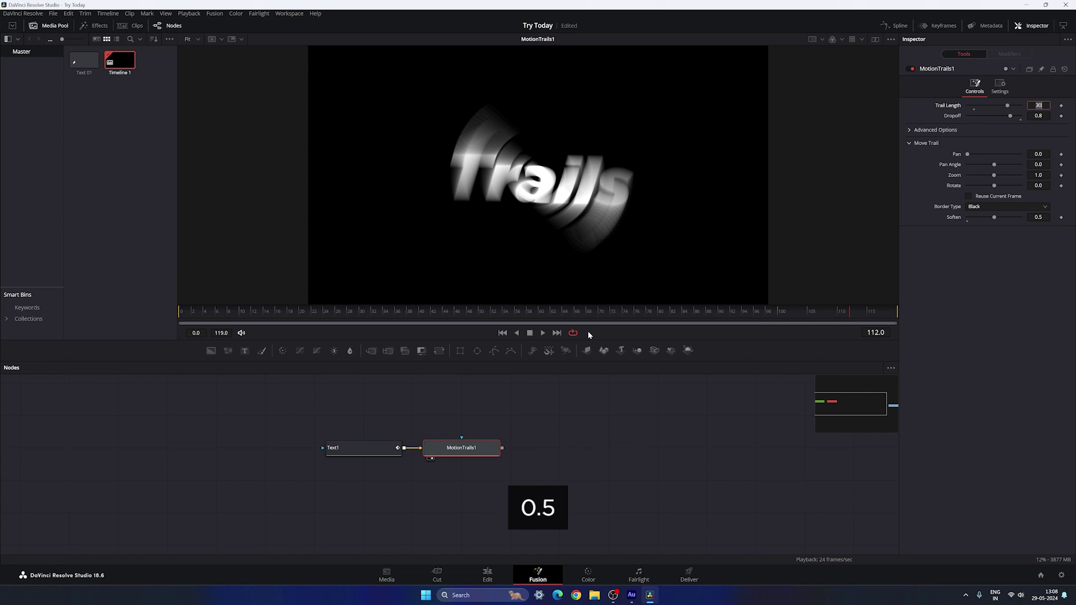
drag(564, 316, 811, 324)
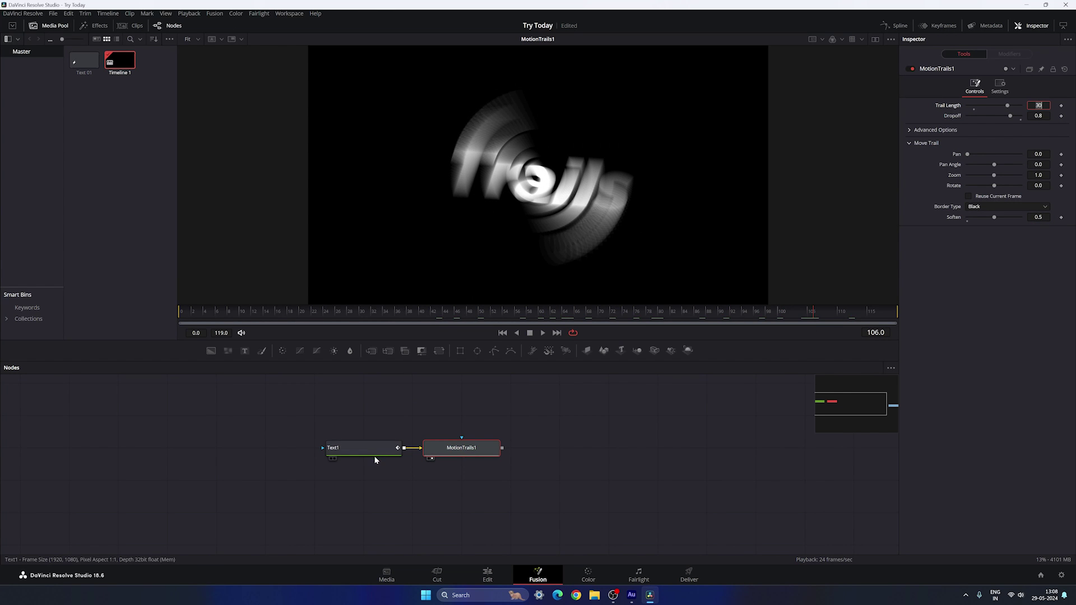
- Move the MotionTrails1 node directly below Text1 and show the plain Text1 output in the viewer
drag(475, 447, 379, 510)
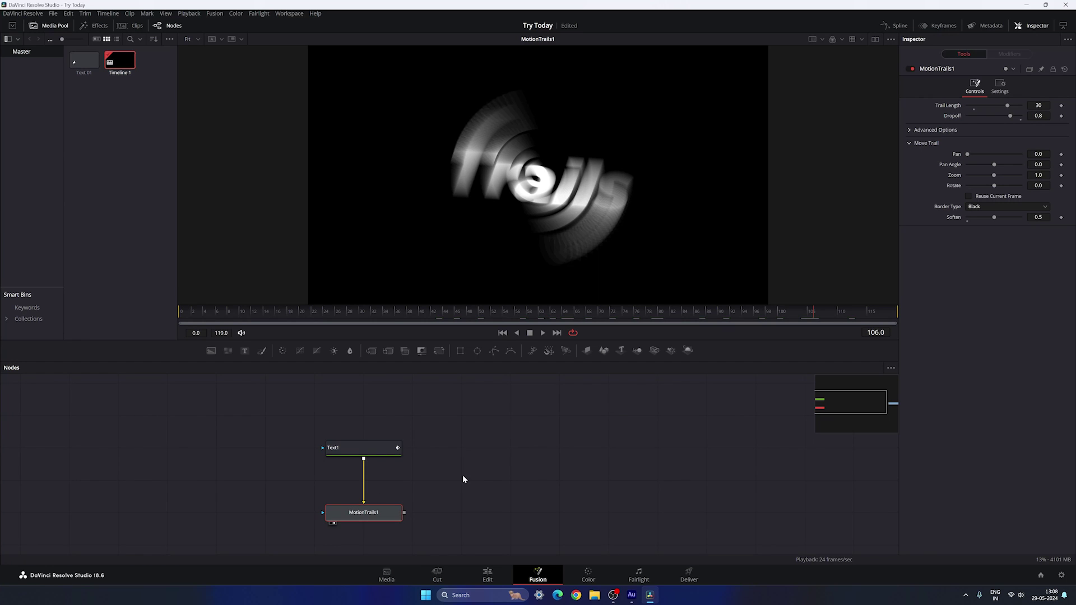
key(1)
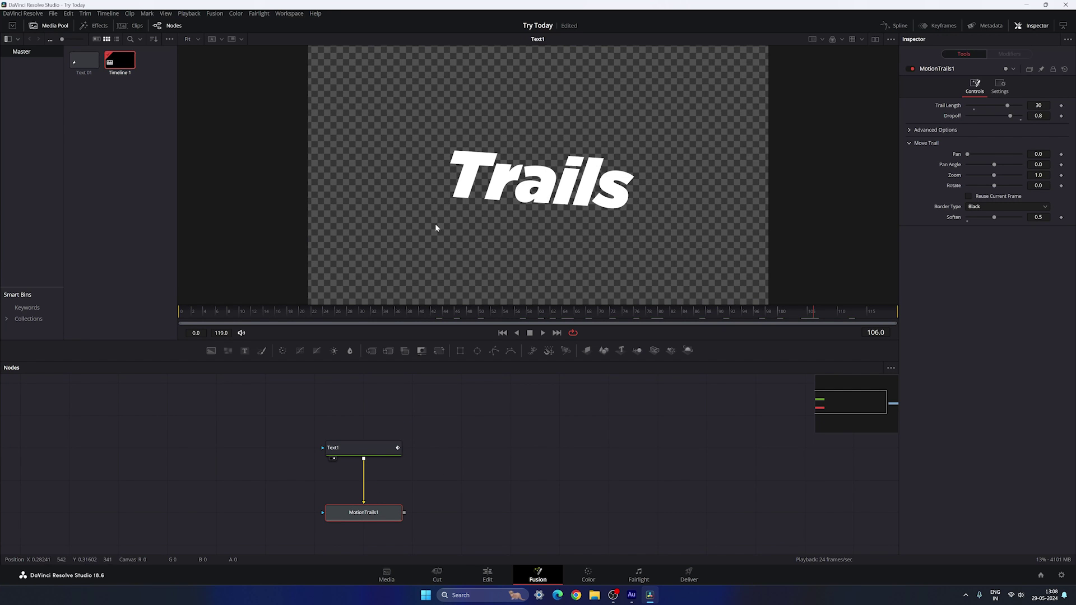
click(468, 442)
drag(461, 452, 450, 427)
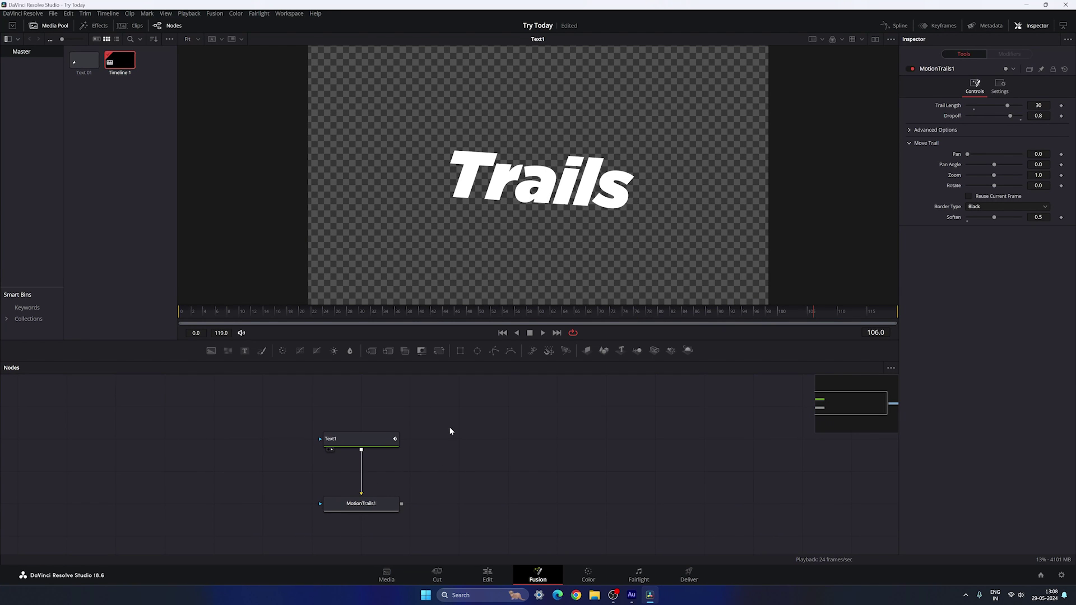
- Add a Merge node with Text1 connected as the background and MotionTrails1 as the foreground
drag(379, 357, 500, 474)
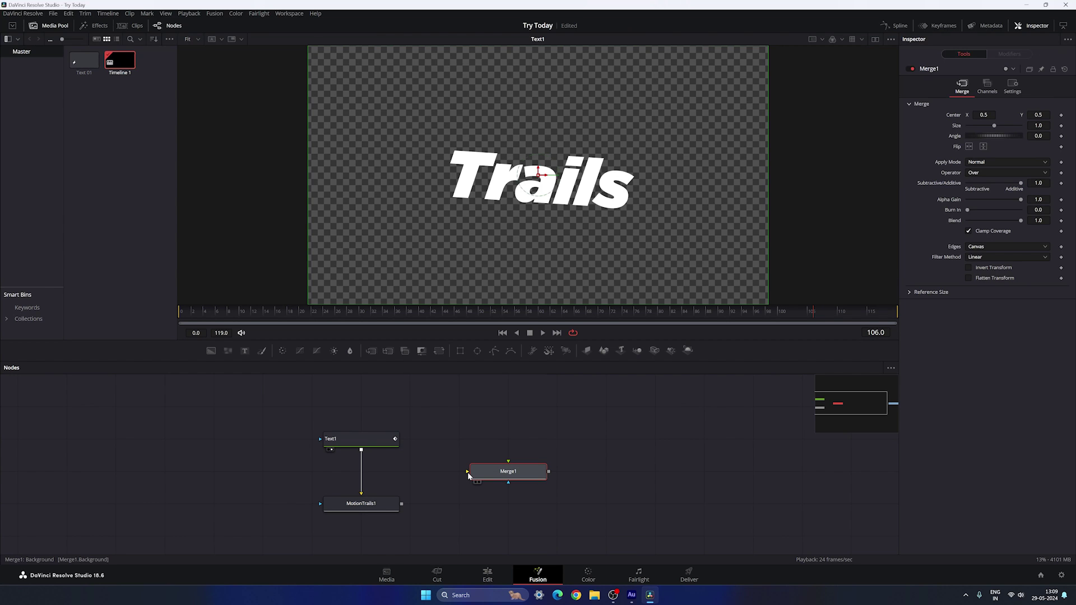
drag(466, 475, 361, 450)
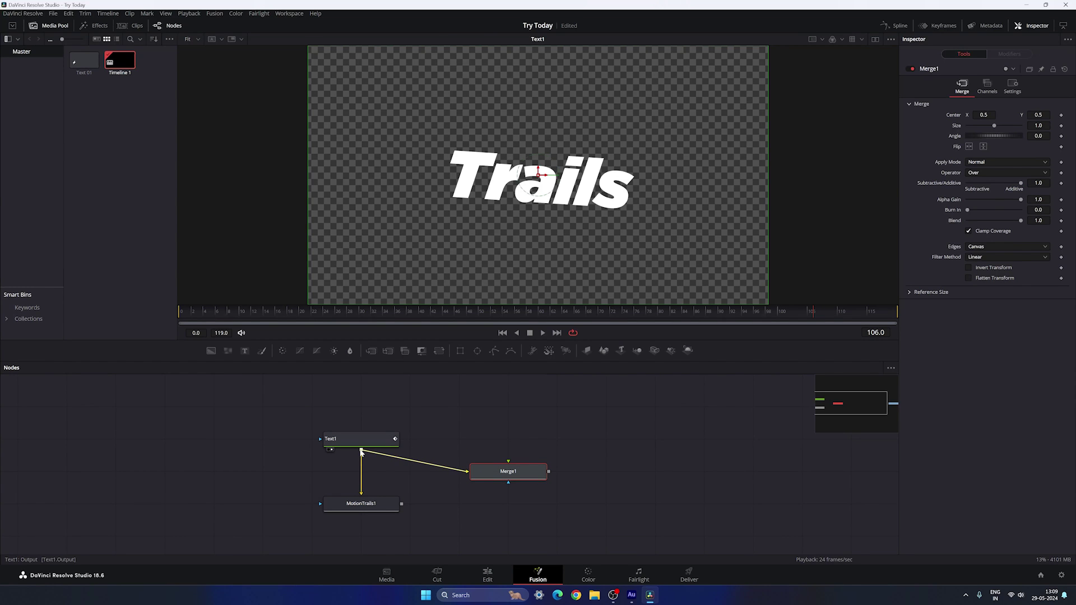
drag(510, 464, 391, 506)
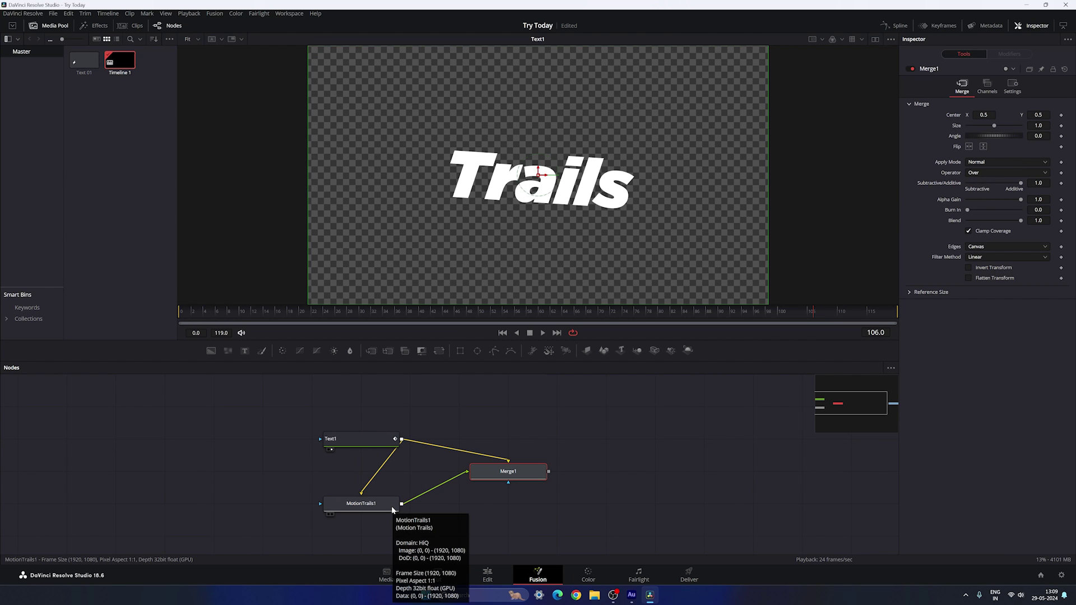
- Line up Merge1 level with Text1, place MotionTrails1 directly below it, and show Merge1 in the viewer
drag(519, 476, 519, 448)
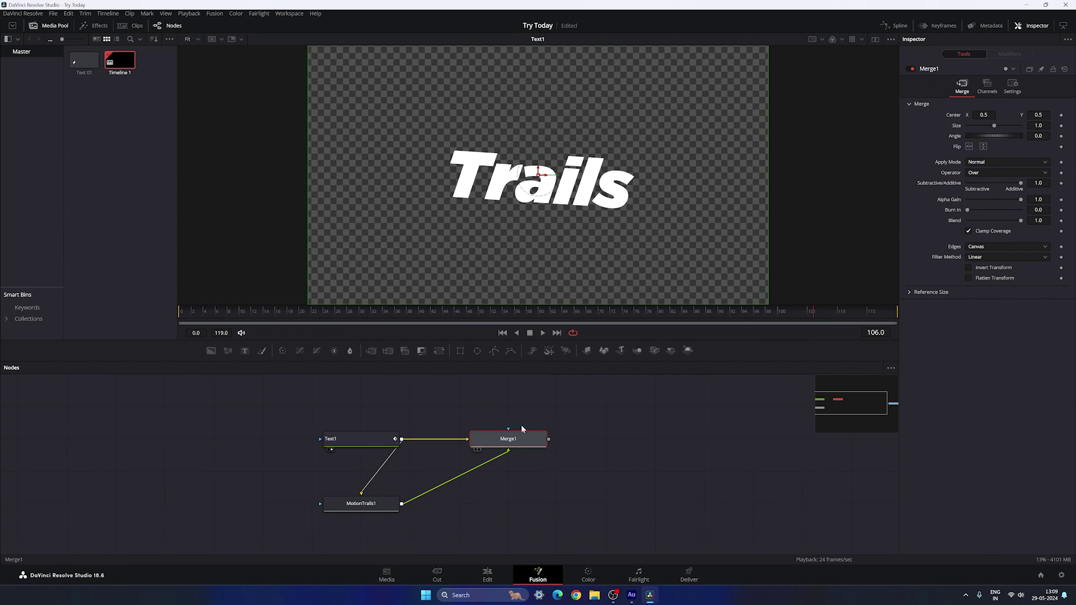
key(1)
drag(354, 503, 502, 503)
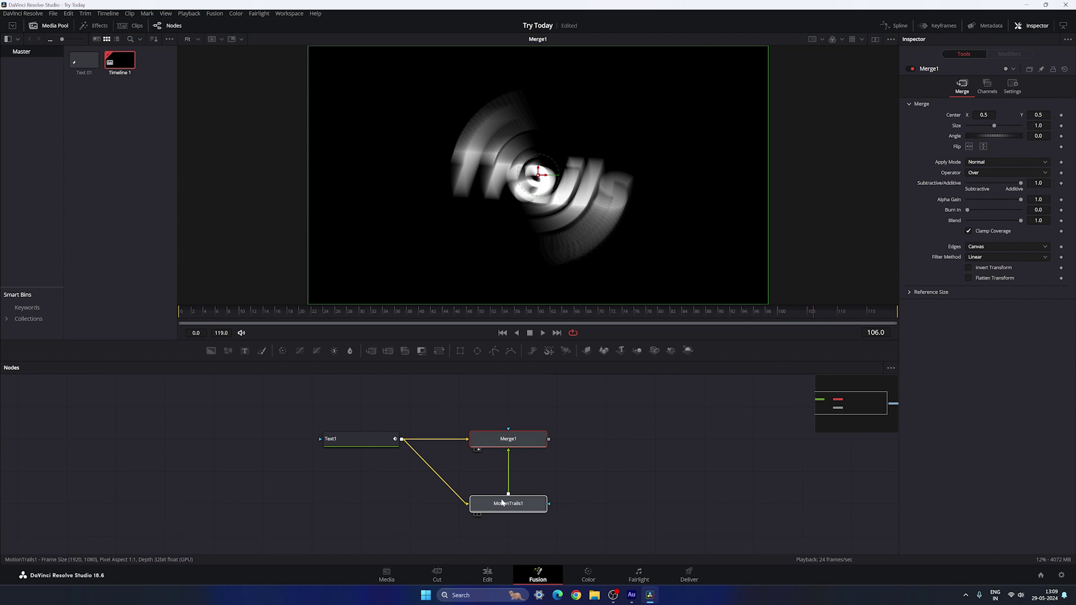
- Set the Apply Mode of Merge1 to Screen and scrub through the animation
click(500, 497)
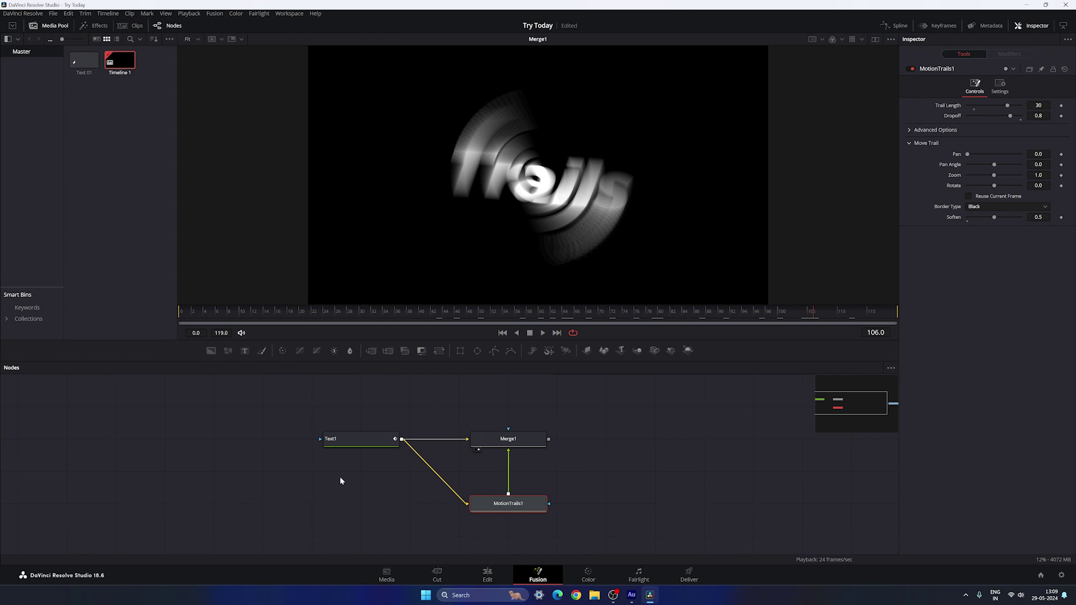
click(526, 445)
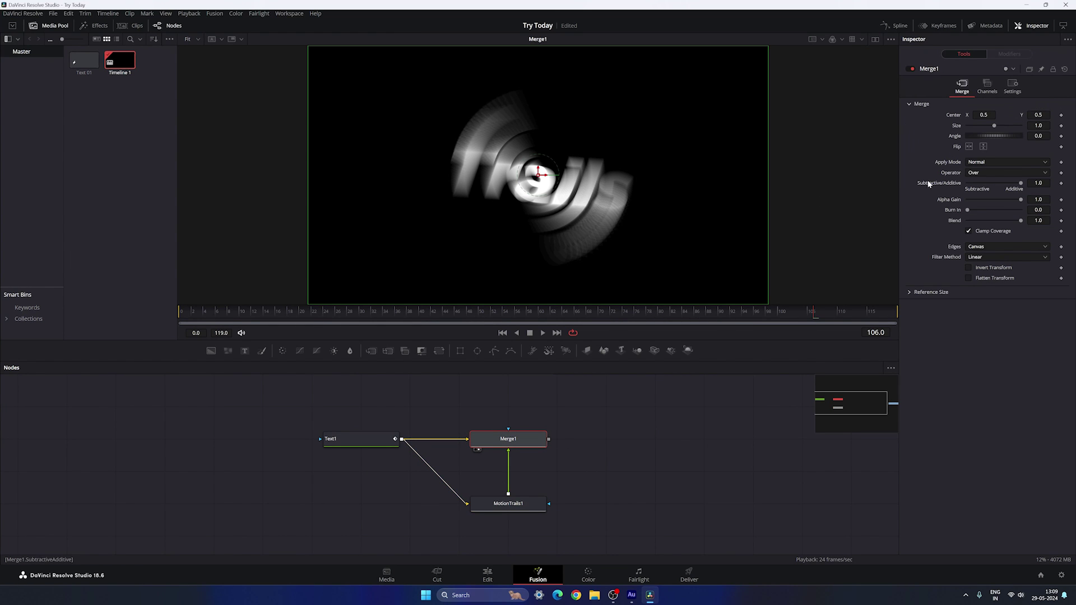
click(997, 166)
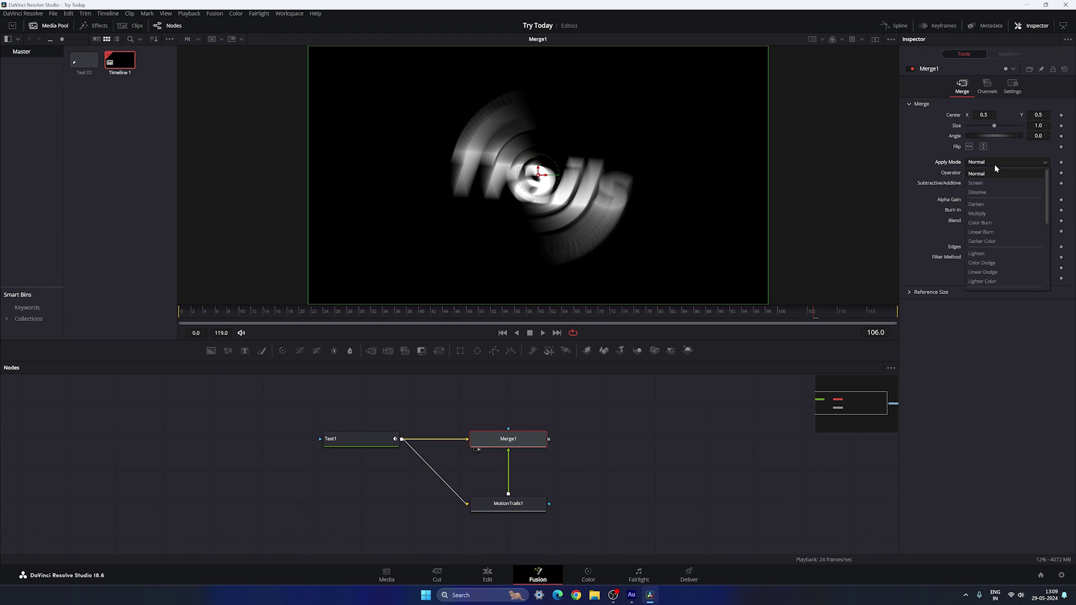
click(997, 178)
drag(534, 316, 707, 313)
- Add a Color Corrector node fed by the Merge1 output and show it in the viewer
click(607, 441)
drag(628, 429, 591, 427)
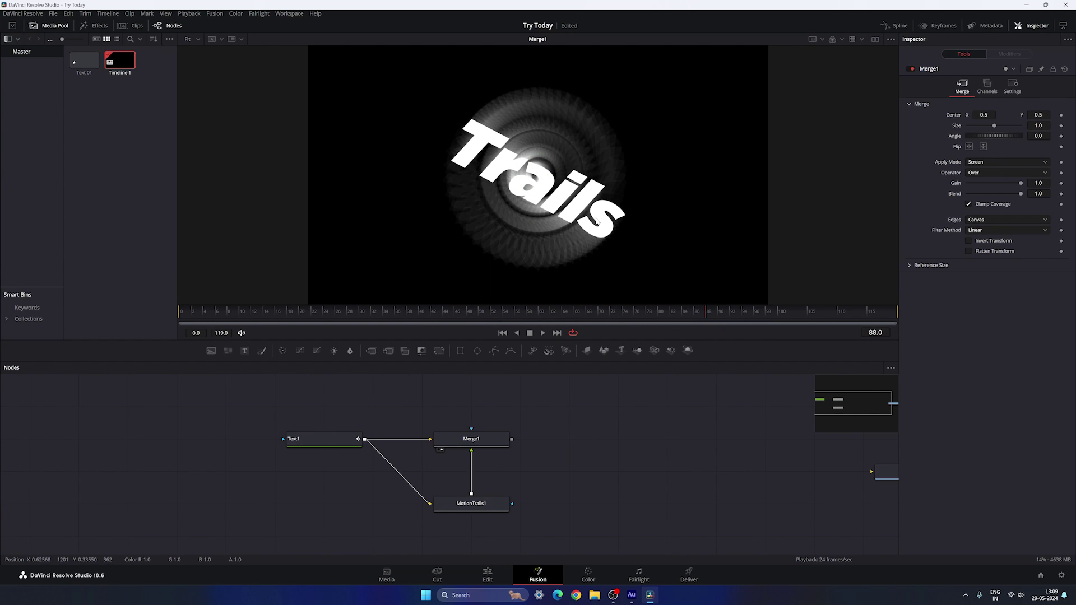
drag(282, 351, 604, 411)
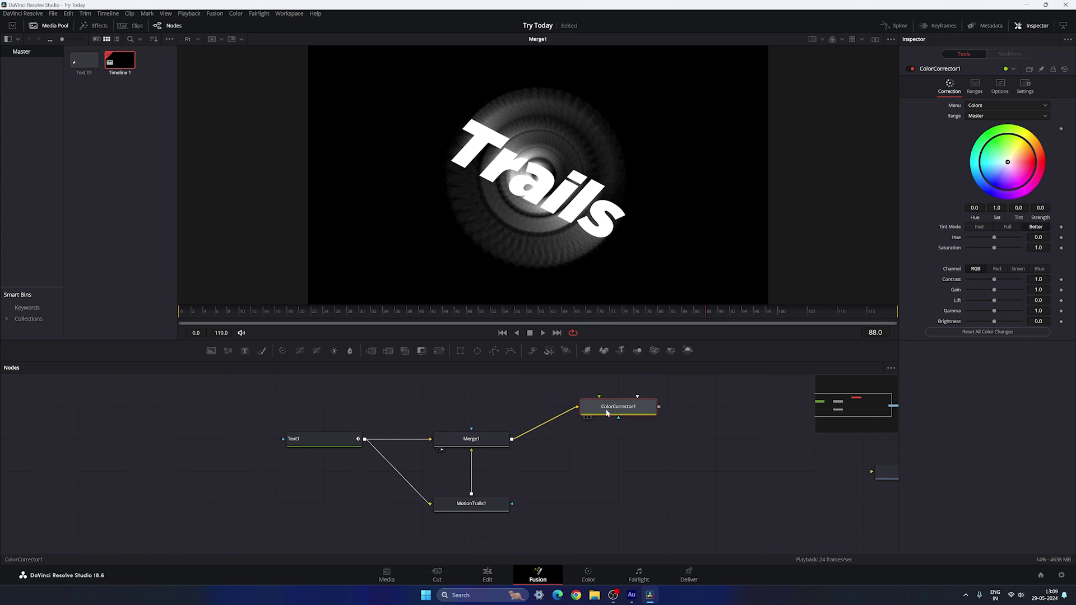
key(1)
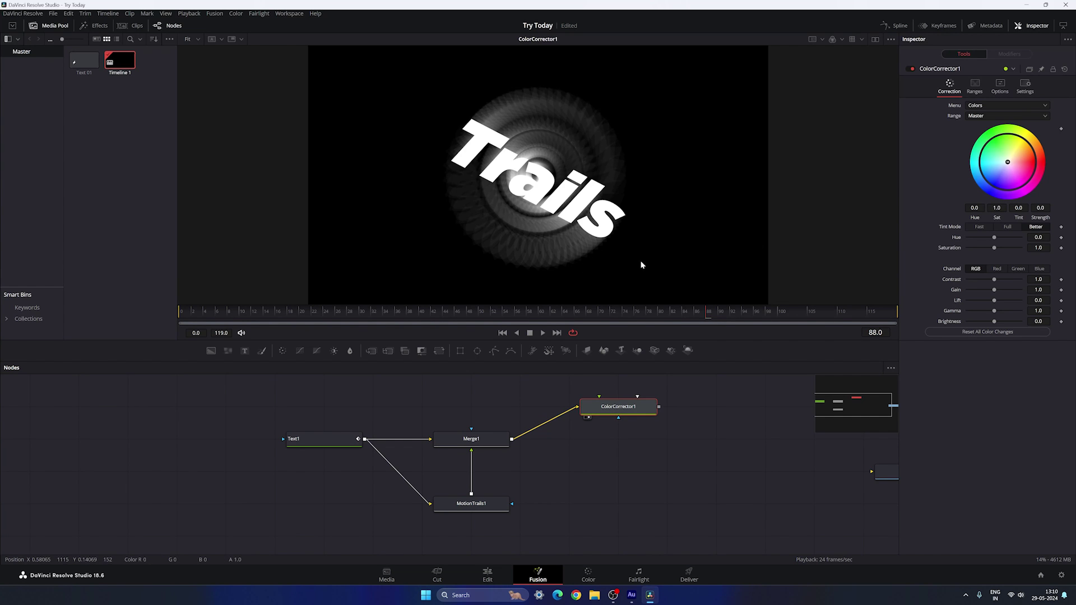
- Tint ColorCorrector1 cyan-blue with a tint of about 0.54 at strength 1.0 and scrub through the animation
drag(1000, 160, 940, 181)
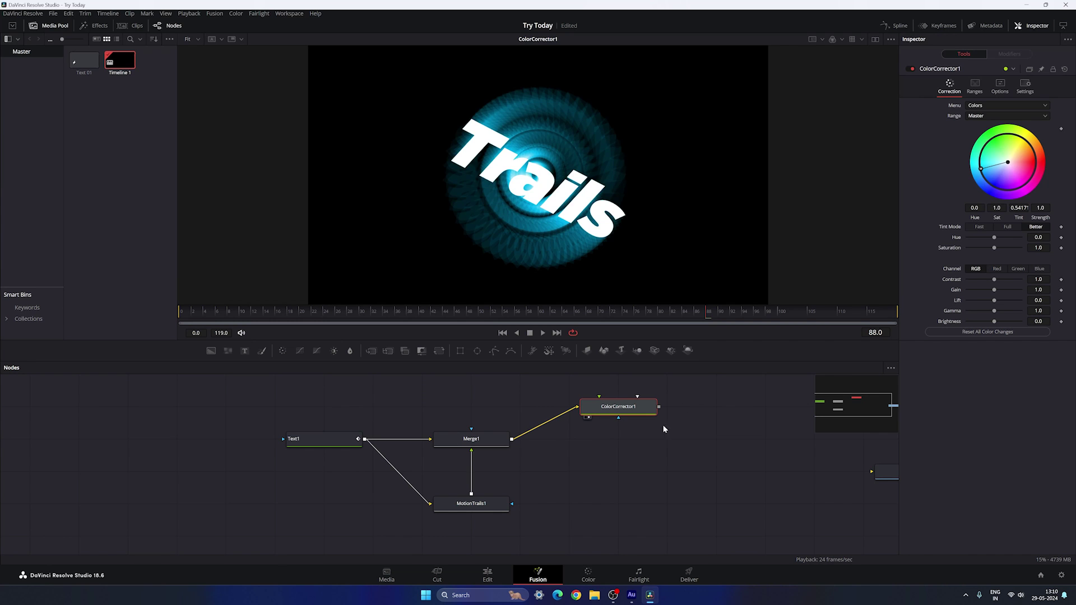
click(652, 440)
drag(637, 323, 795, 320)
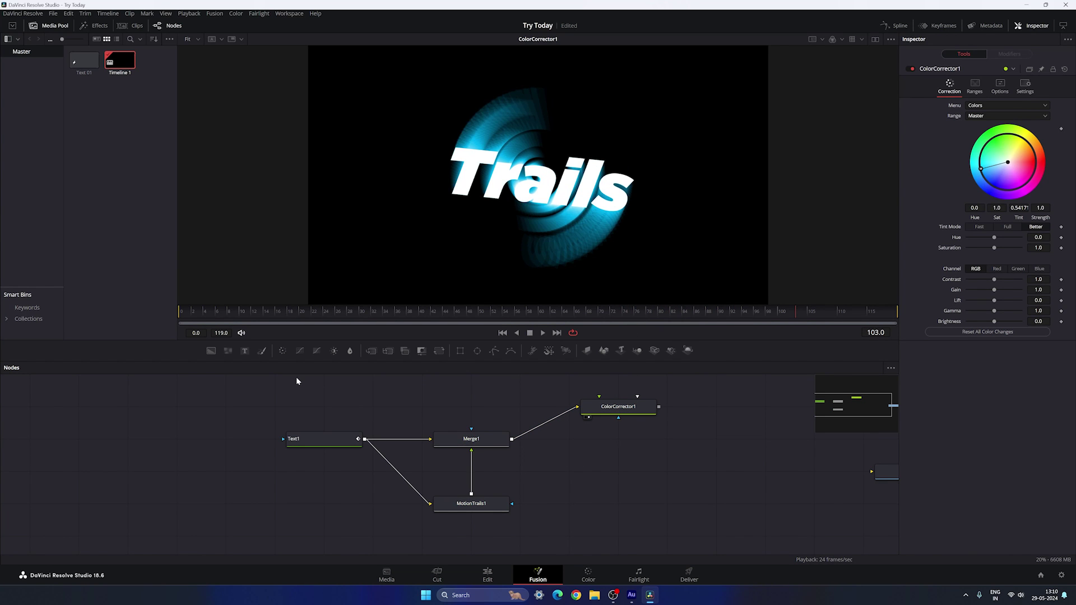
- Feed Merge1 into a second Color Corrector, view it, and tint it pink at about -0.07 with strength 1.0
drag(283, 352, 624, 474)
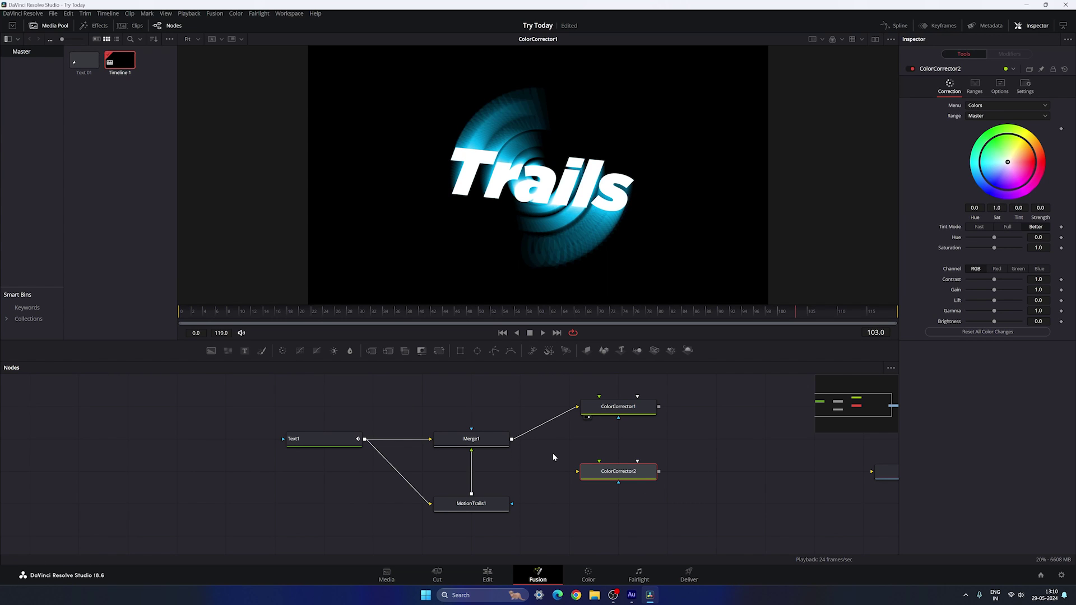
drag(512, 439, 593, 477)
key(1)
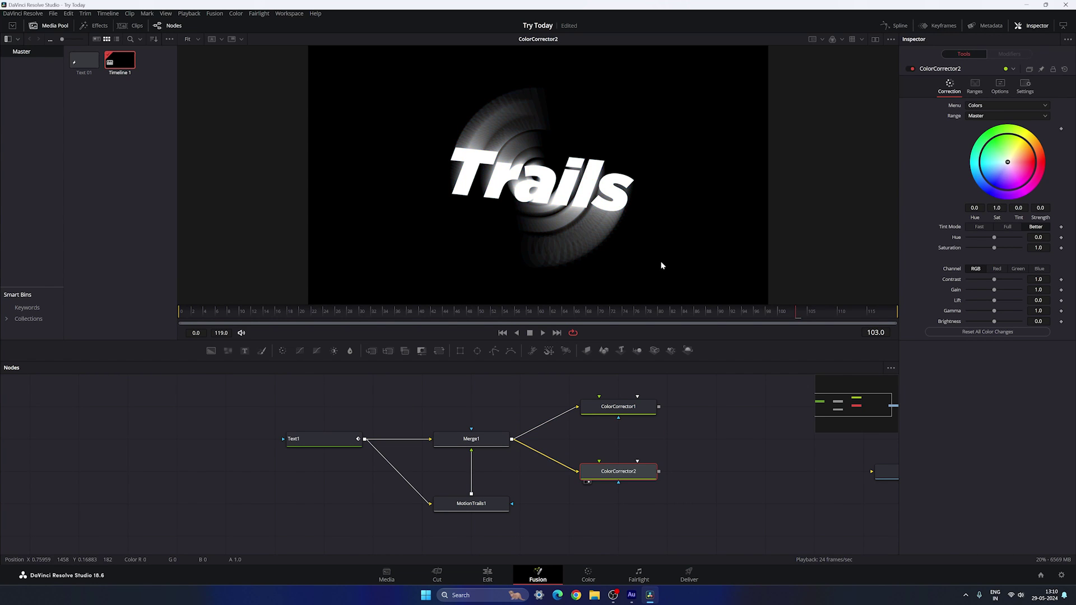
drag(1007, 173, 1060, 188)
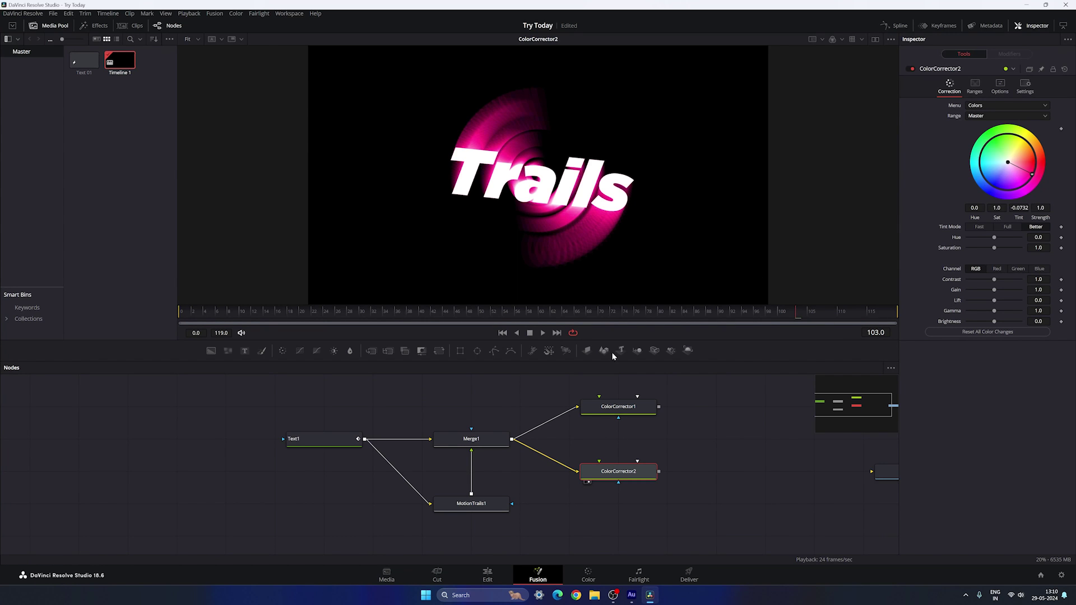
- Merge ColorCorrector1 as foreground over ColorCorrector2 as background and show the new Merge2 node in the viewer
drag(702, 433, 650, 427)
click(671, 435)
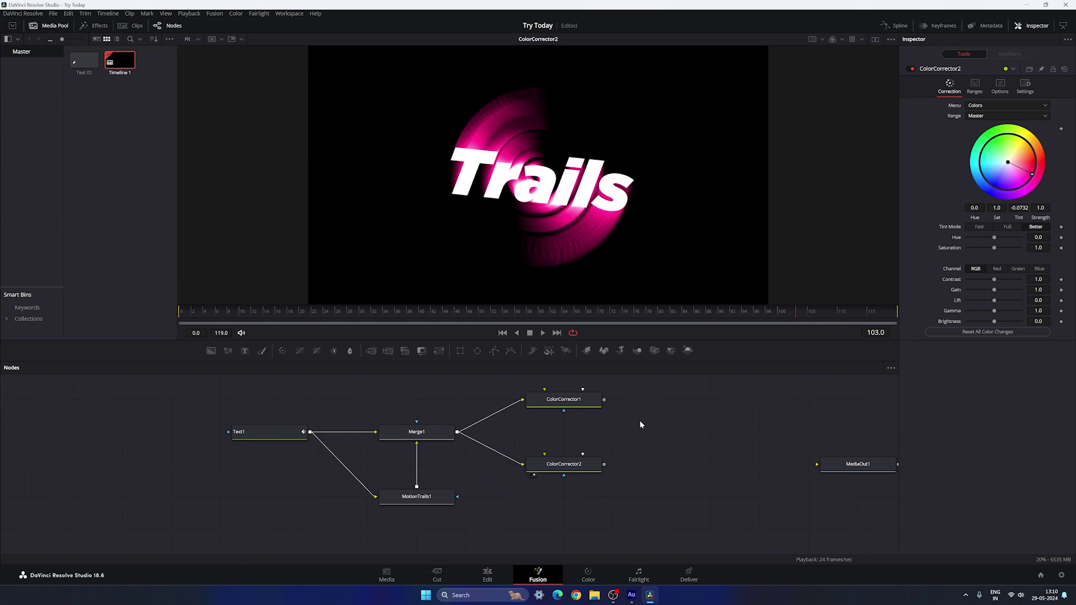
drag(604, 400, 730, 196)
drag(744, 400, 716, 432)
click(652, 395)
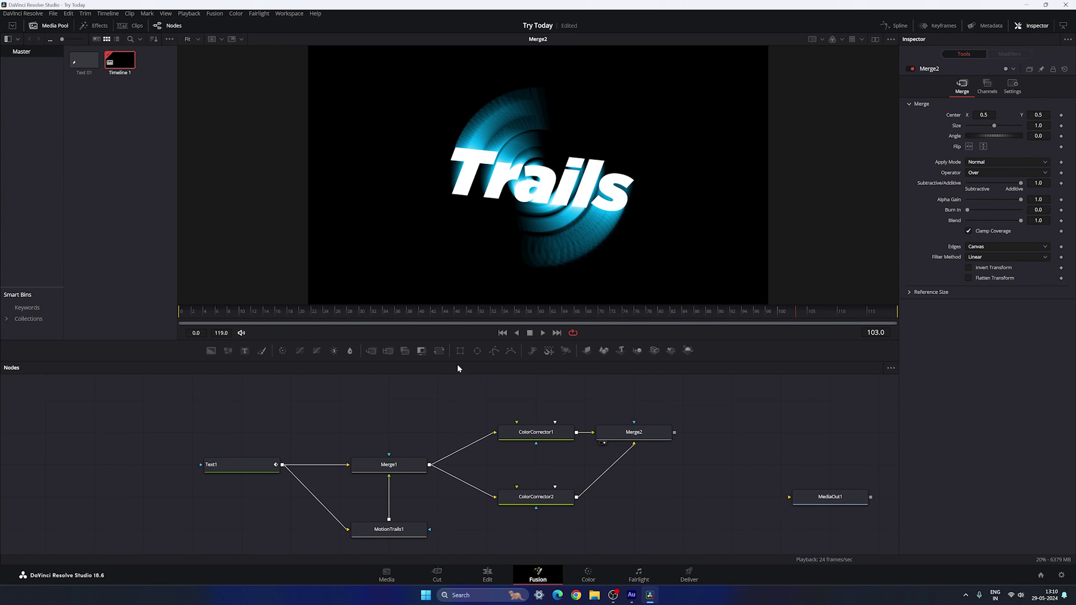
- Mask Merge2 with a rectangle rotated about 43 degrees, about 0.84 wide, centred near X 0.62, Y 0.33
drag(460, 351, 647, 434)
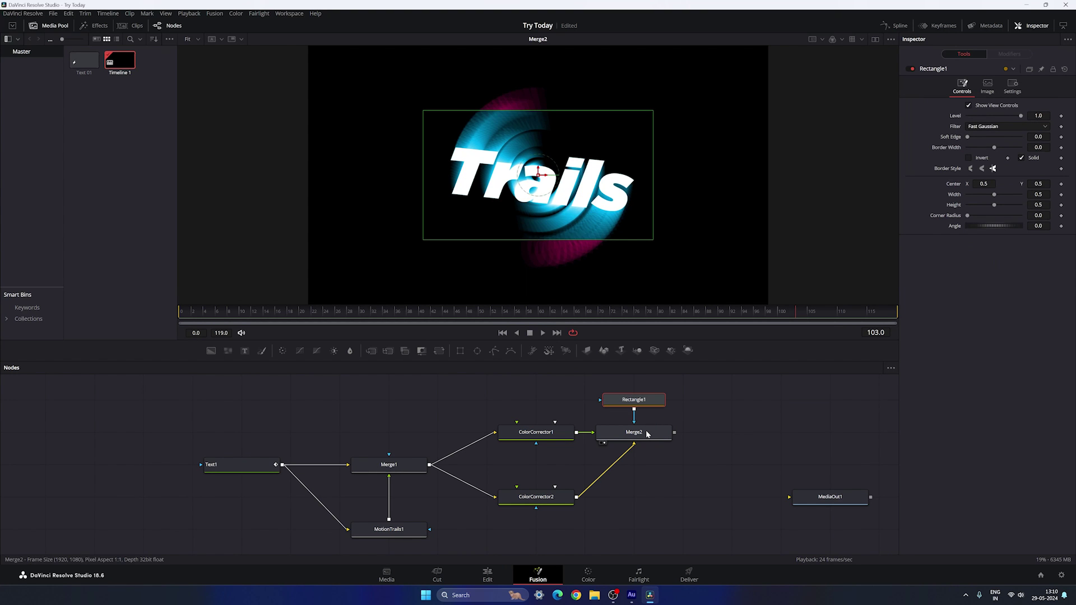
mouse_move(559, 175)
mouse_down()
mouse_move(542, 154)
mouse_move(555, 160)
mouse_up()
drag(457, 258, 424, 289)
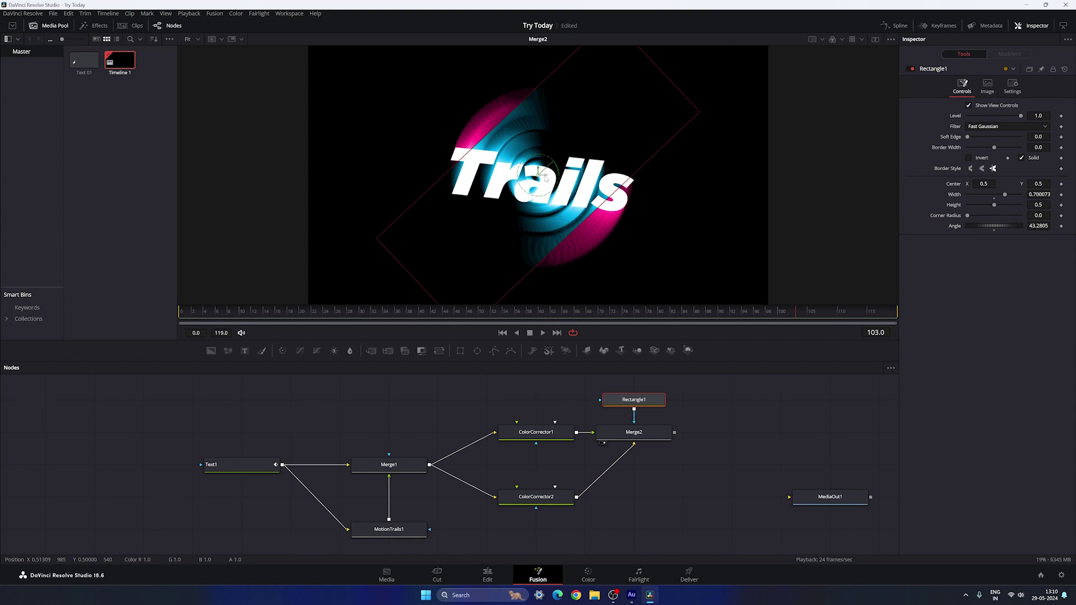
drag(544, 175, 632, 175)
drag(508, 288, 484, 308)
drag(625, 174, 590, 220)
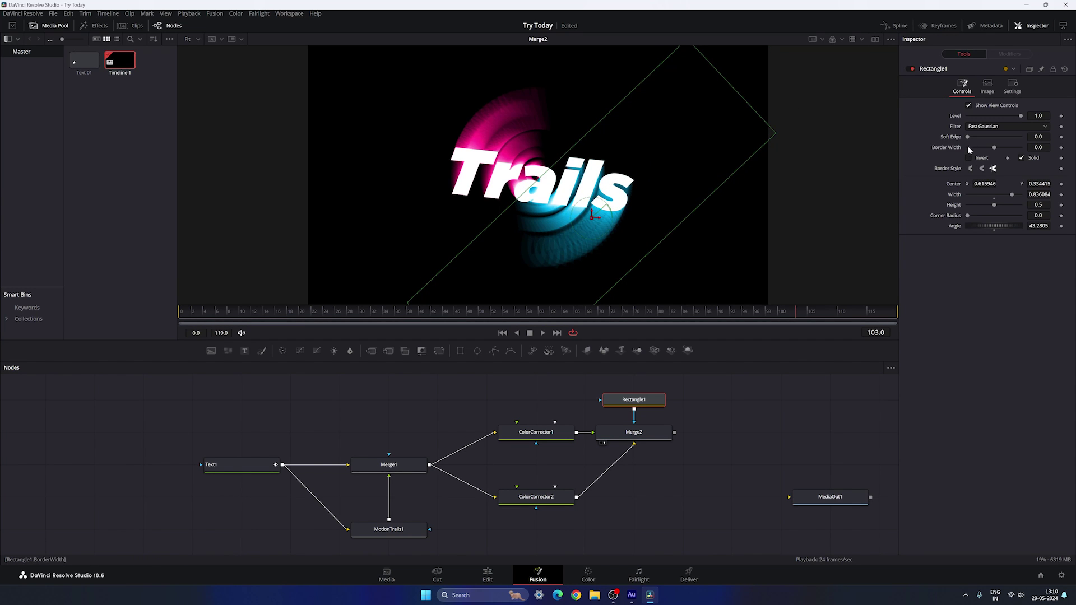
- Set the rectangle mask's Soft Edge to 0.2, check the animation, and save the project
drag(967, 138, 1023, 140)
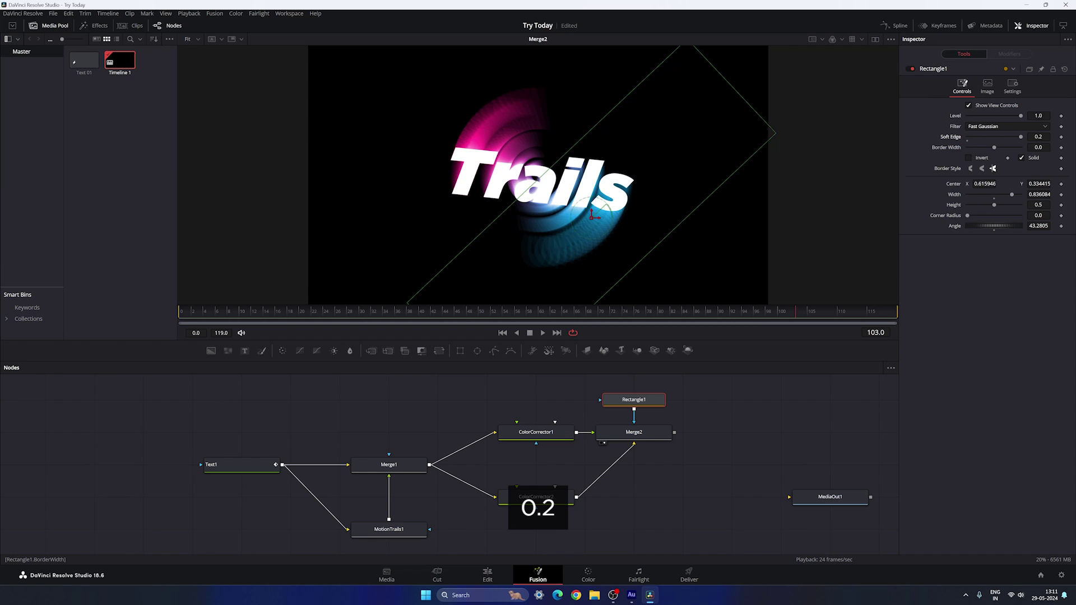
drag(603, 315, 797, 312)
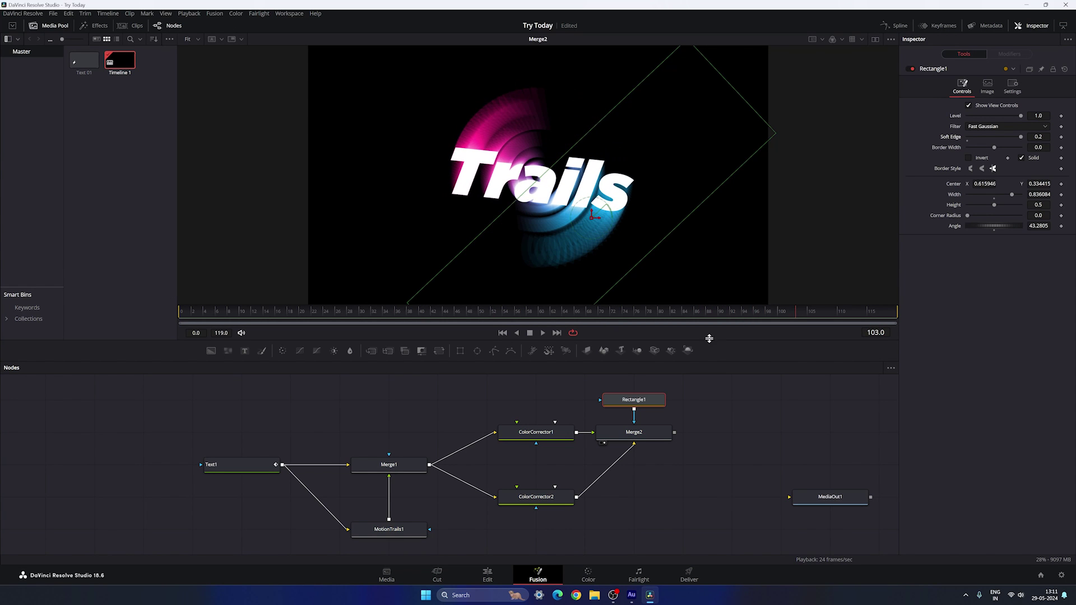
click(699, 422)
drag(687, 418, 628, 421)
key(ctrl+s)
- Add a Glow (Glo) node after Merge2 and show it in the viewer
click(582, 441)
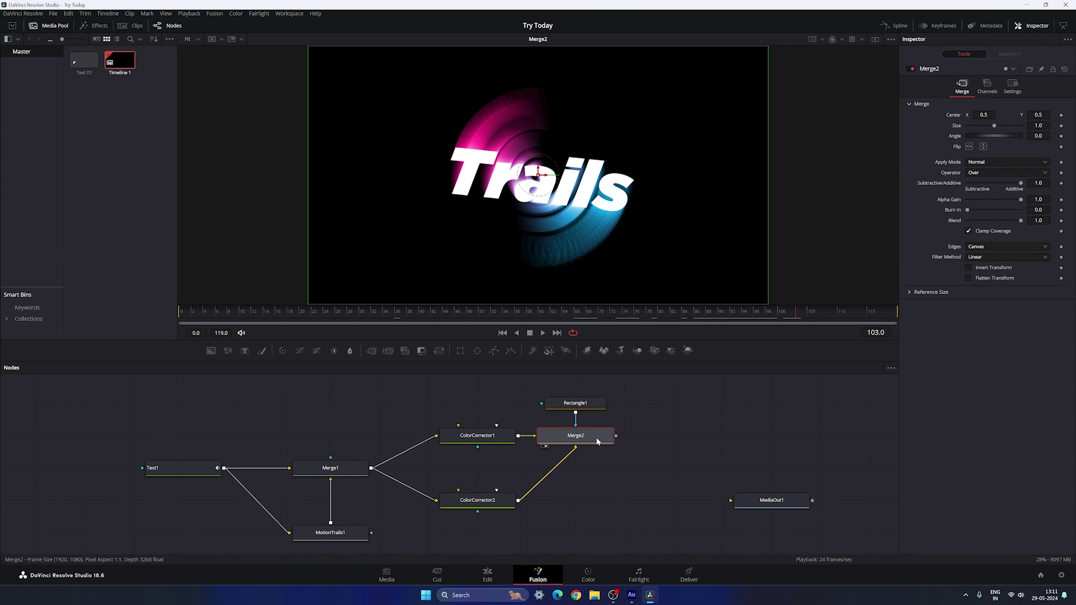
key(ctrl+space)
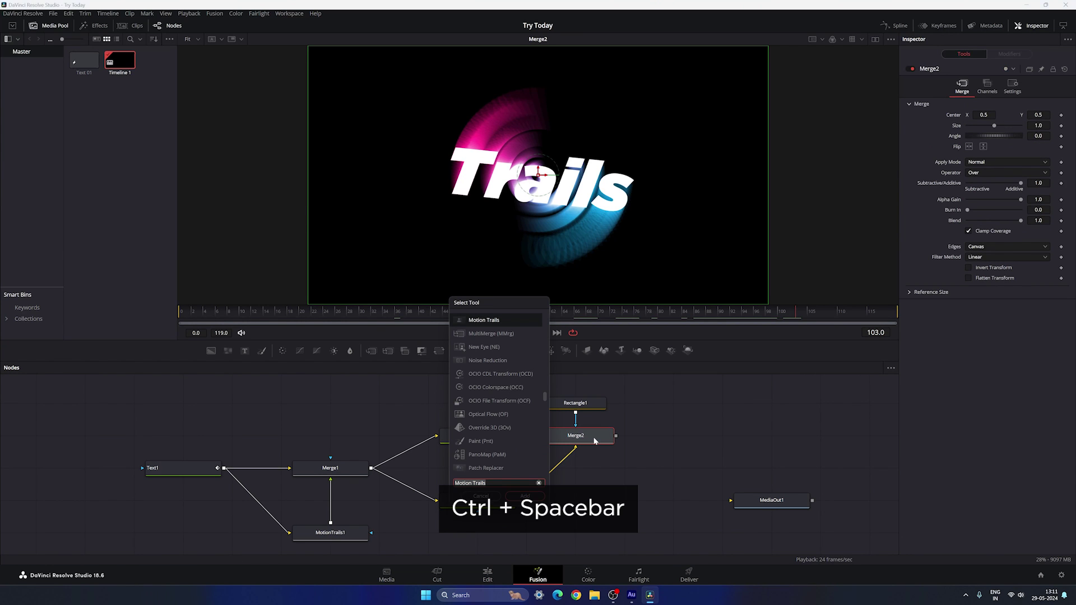
text(glo)
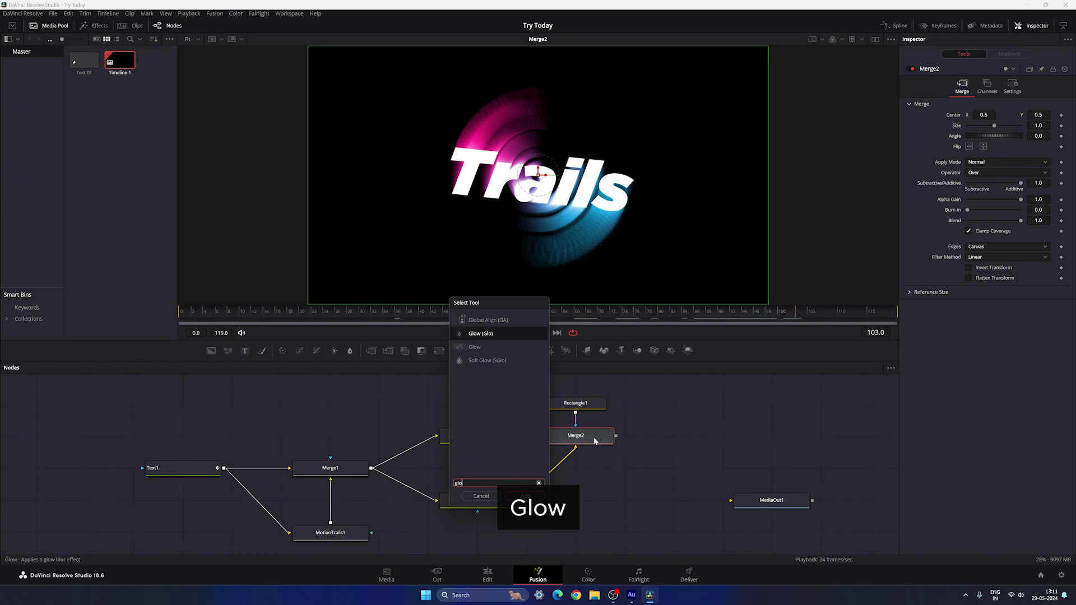
text(w)
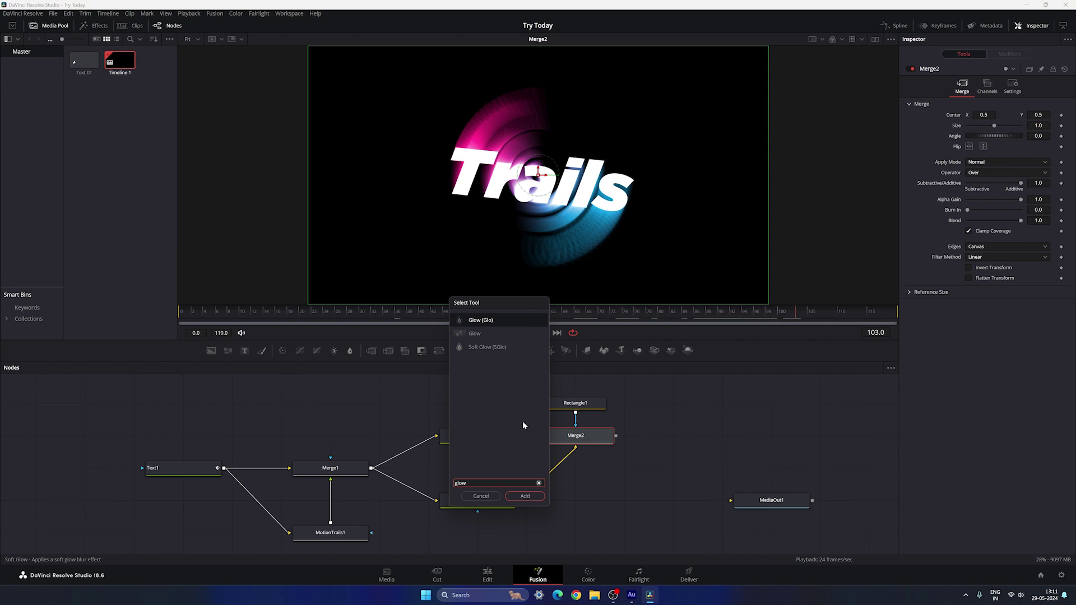
click(527, 498)
drag(675, 442, 699, 226)
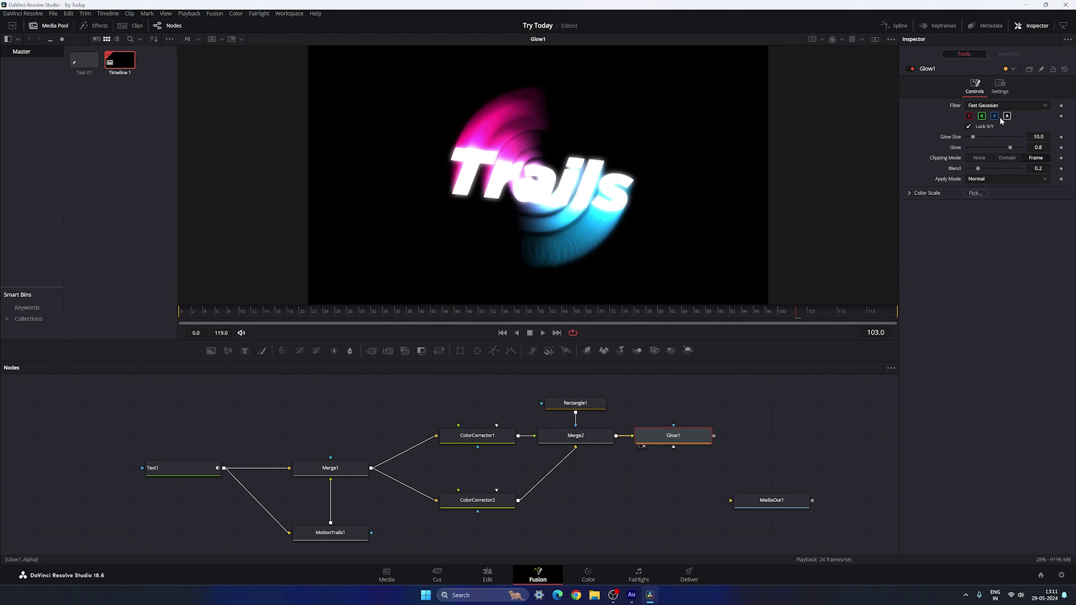
- Set the Glow1 node's Glow Size to 20 and Glow to 0.6, and scrub through the animation
drag(973, 137, 978, 137)
click(1038, 137)
text(20)
key(Tab)
drag(1010, 147, 999, 149)
double_click(1037, 147)
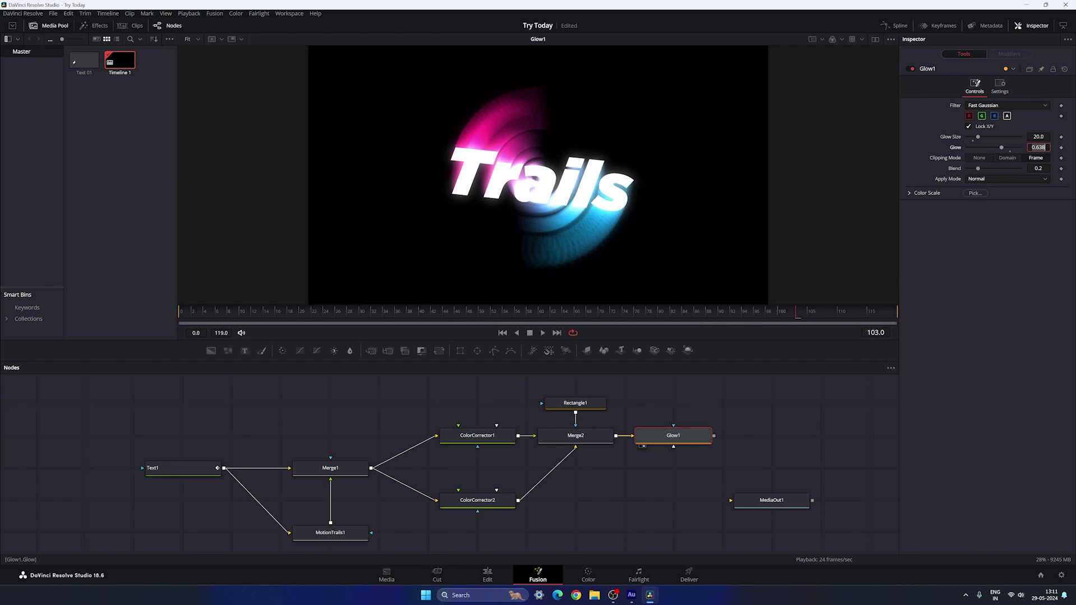
text(0.6)
key(Tab)
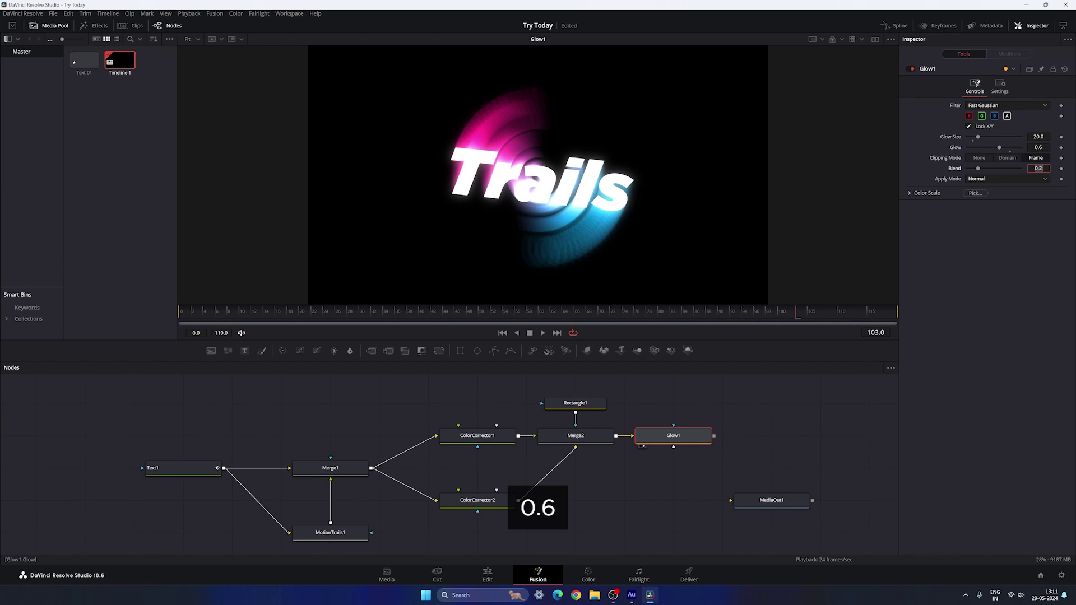
click(1015, 215)
drag(659, 318, 841, 322)
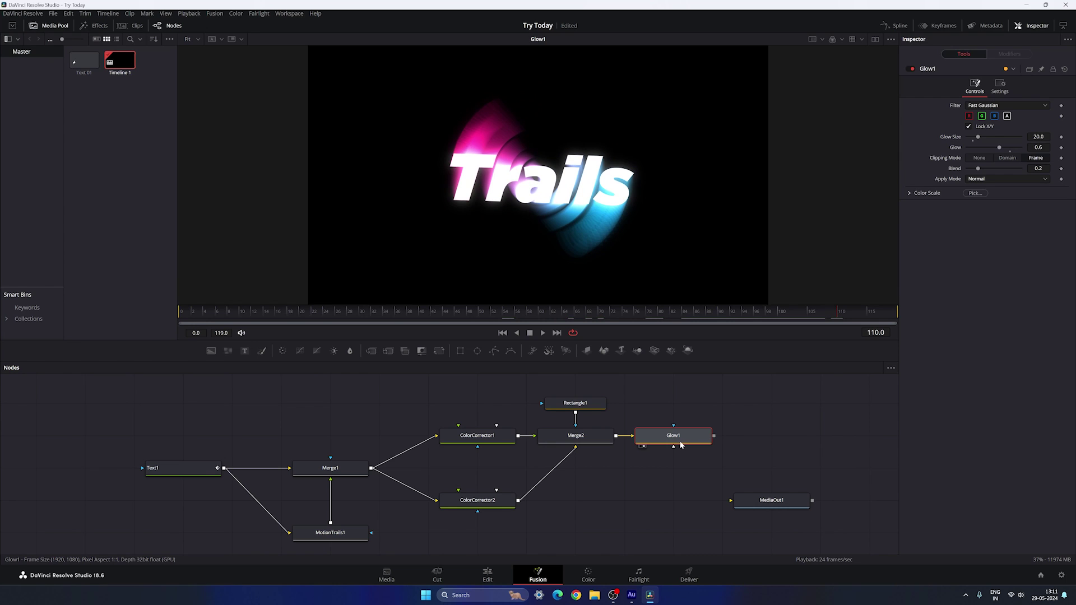
- Add a Motion Blur node after Glow1 and show it in the viewer
key(ctrl+space)
text(glow)
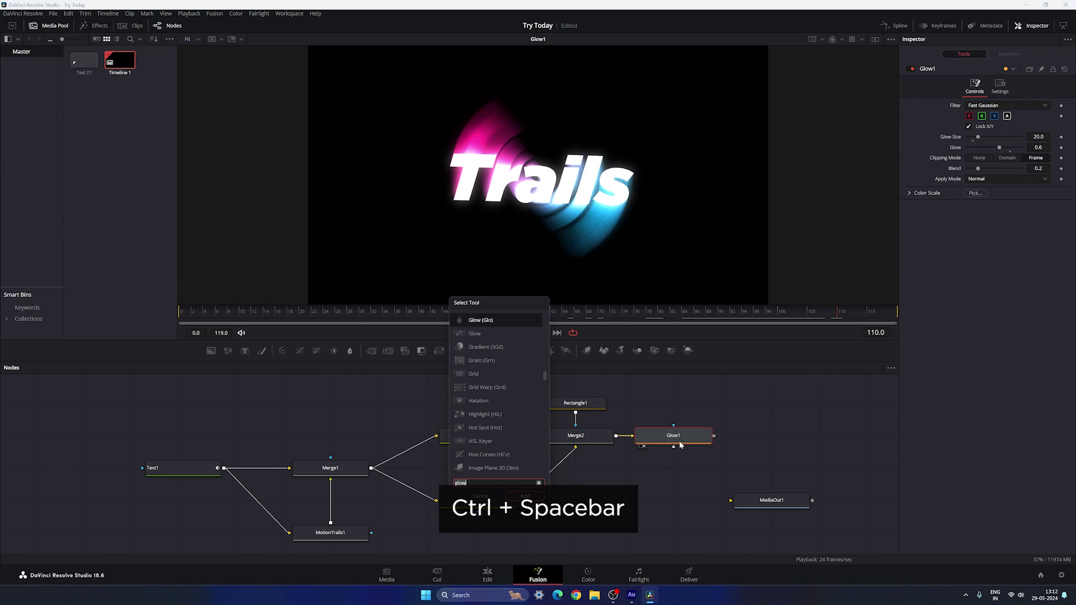
key(BackSpace)
key(BackSpace)
key(BackSpace)
key(BackSpace)
text(mot)
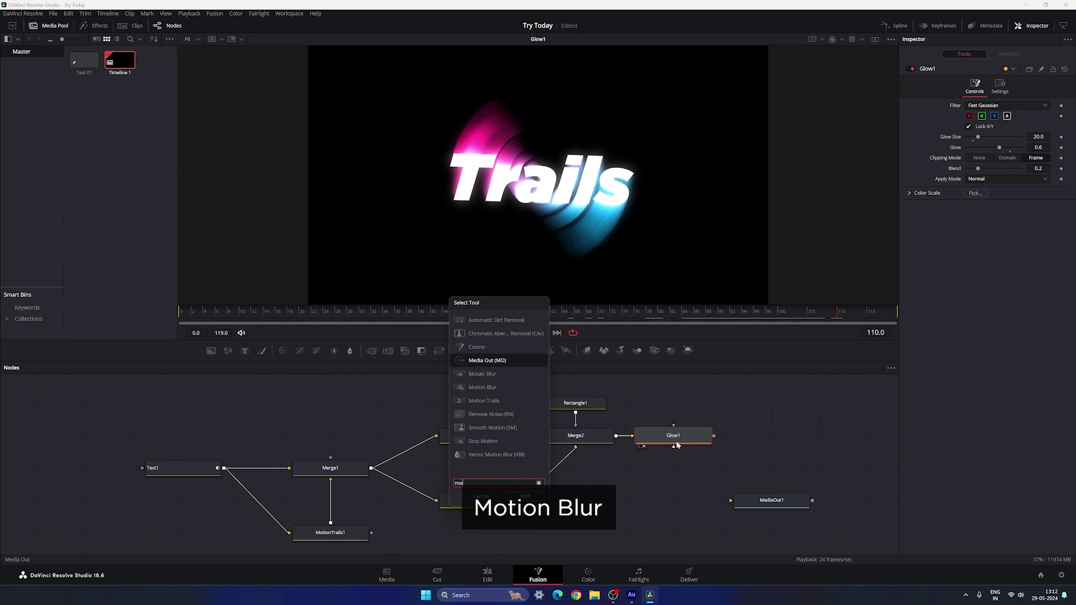
key(Down)
key(Down)
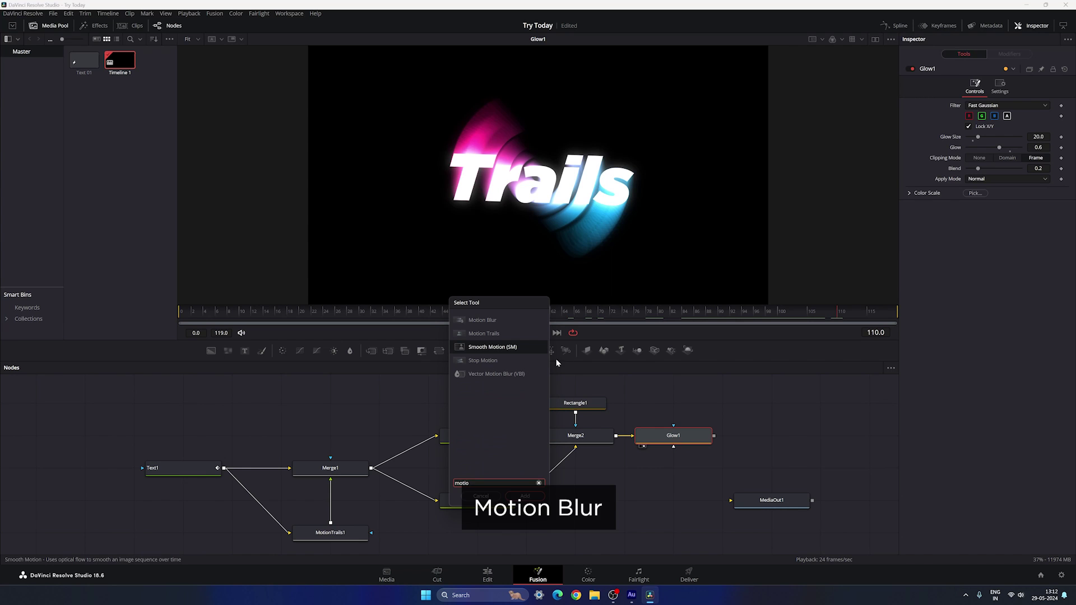
click(499, 321)
click(499, 322)
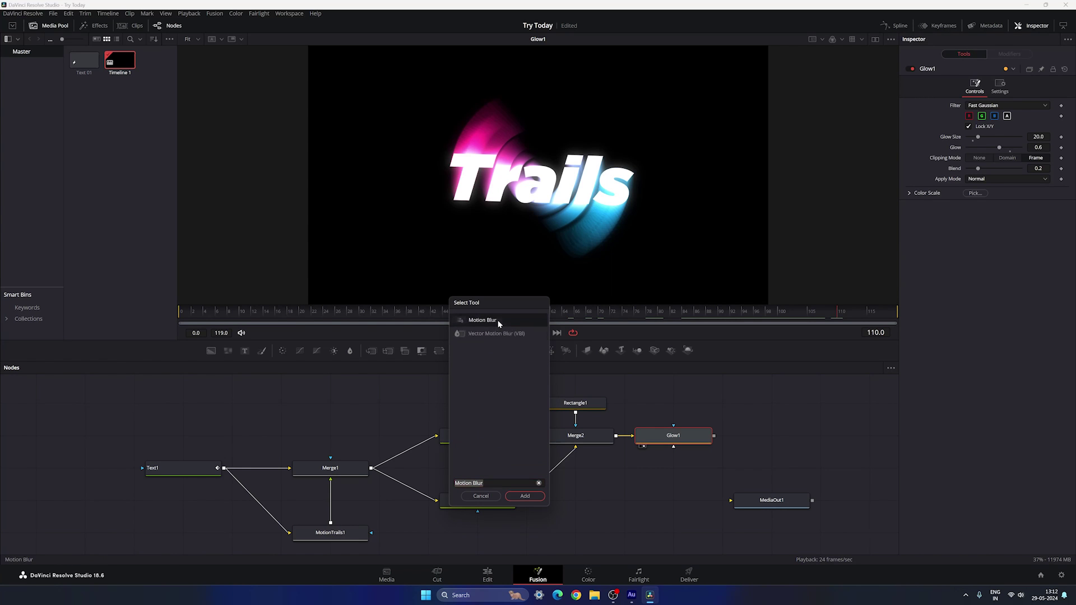
click(531, 496)
key(1)
- Scrub through the motion-blurred animation and connect MotionBlur1 to MediaOut1
click(415, 311)
drag(415, 311, 712, 319)
drag(812, 435, 779, 502)
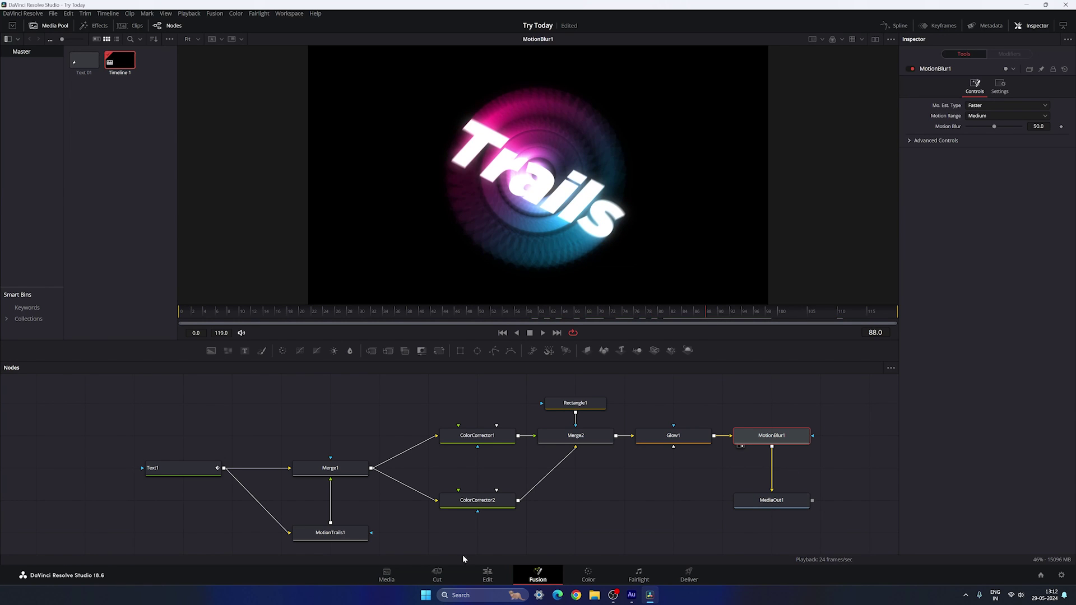
- Switch to the Edit page and play the timeline from the start to review the text trails animation
click(488, 574)
key(Home)
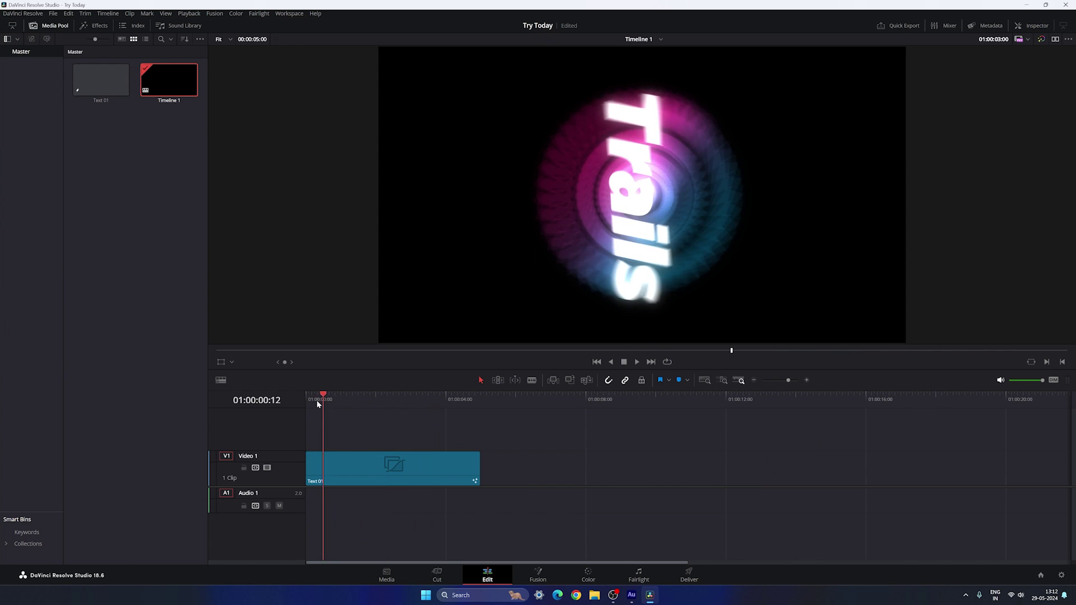
key(space)
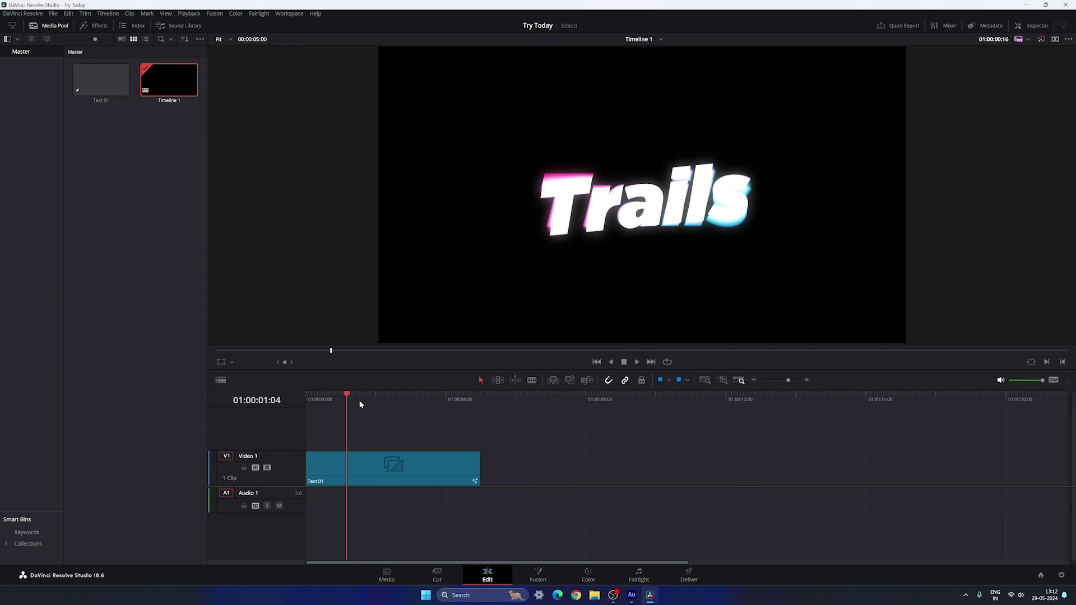
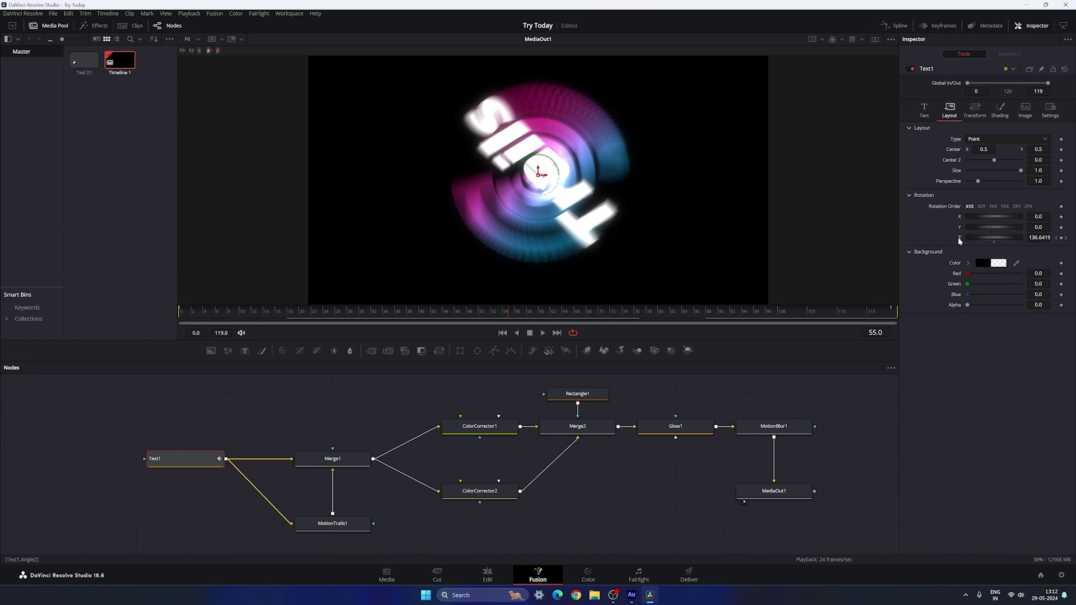
- Remove the Z rotation animation from the Text1 node and reset its Z angle to 0
right_click(959, 241)
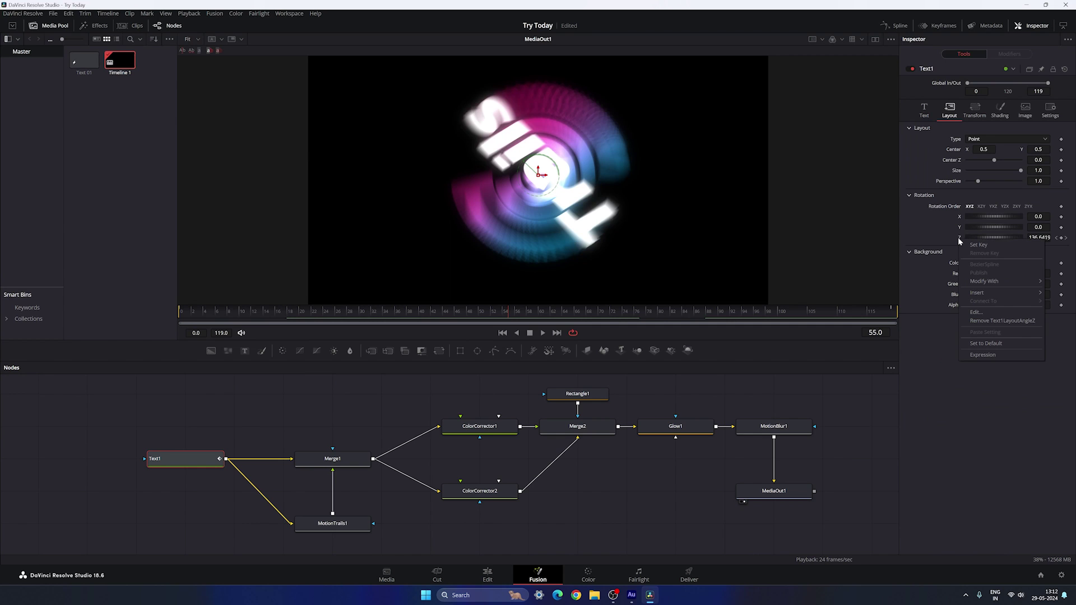
click(987, 321)
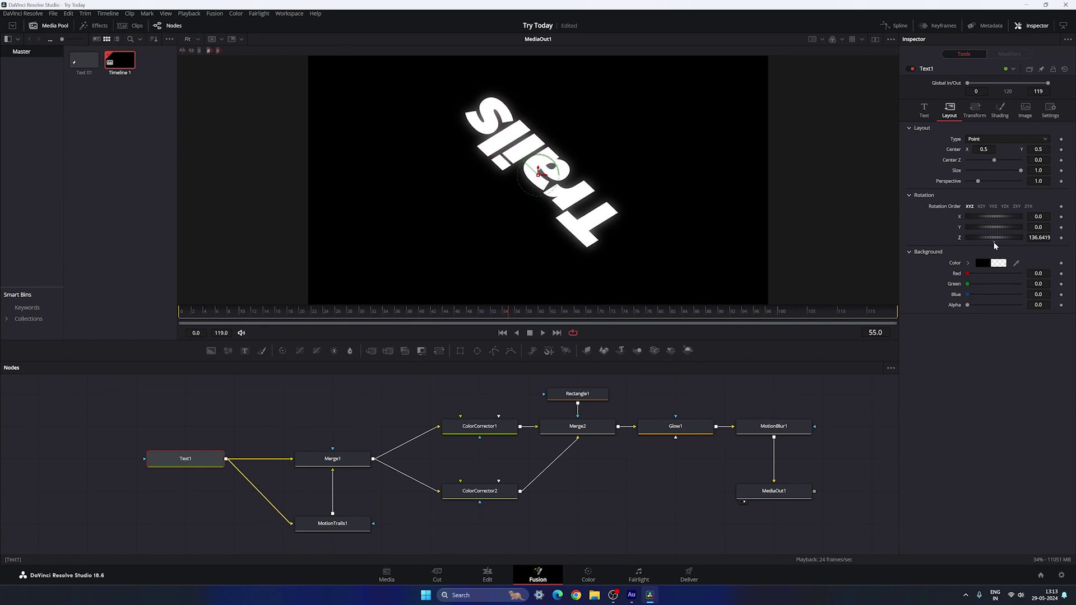
double_click(994, 242)
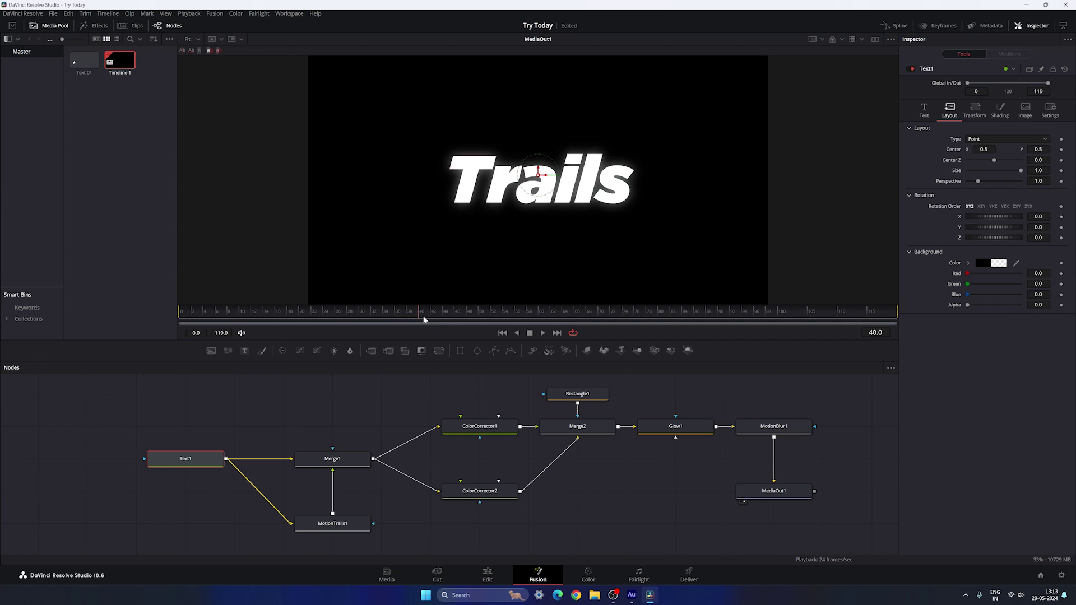
- Keyframe Text1's Center at X 0.5, Y 0.5 on frame 0 and raise the text to about Y 0.84 at frame 40
right_click(953, 150)
click(970, 158)
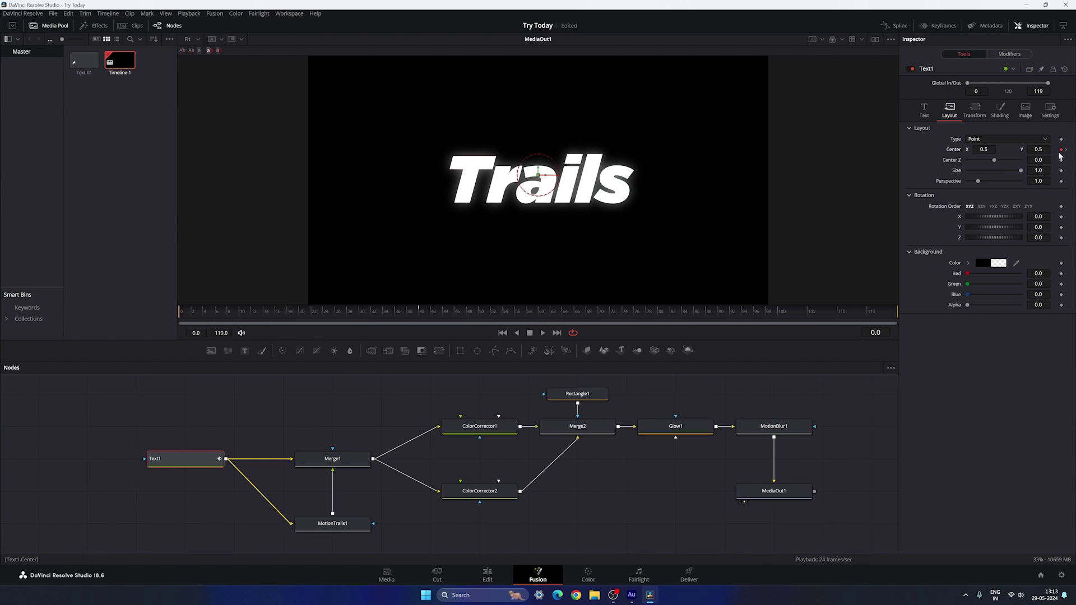
drag(420, 317, 422, 318)
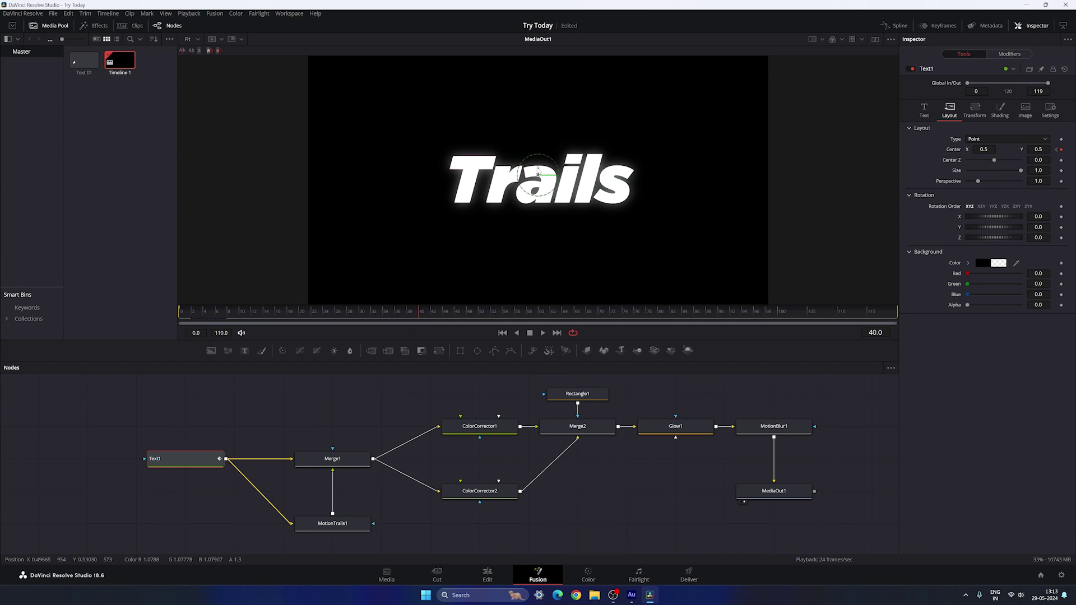
drag(538, 170, 556, 83)
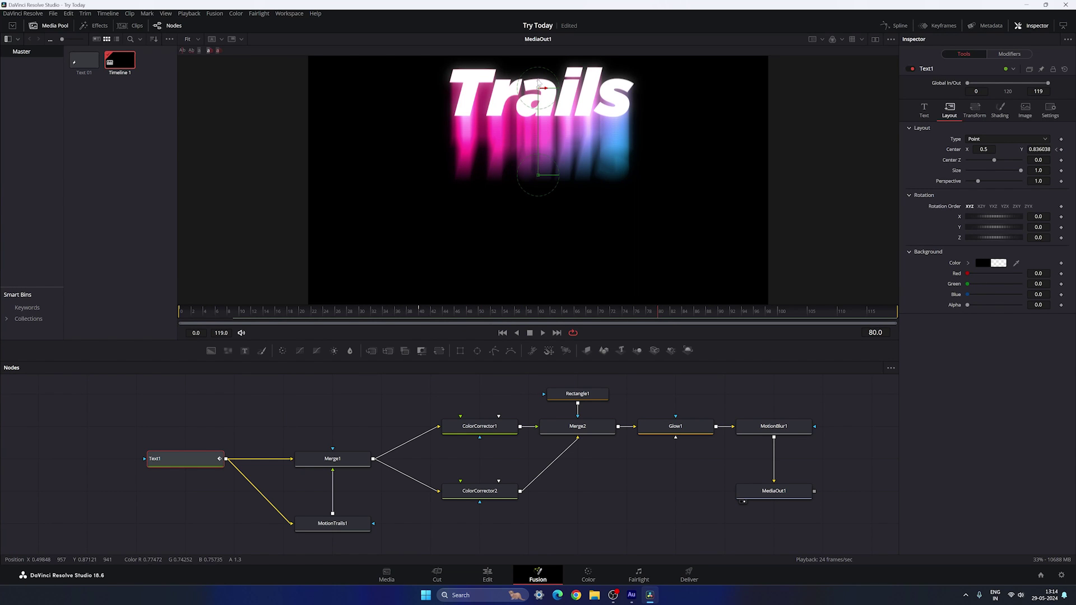
- Keyframe the text's Center down to about Y 0.16 at frame 80 and back to Y 0.5 at frame 119
drag(538, 84, 537, 262)
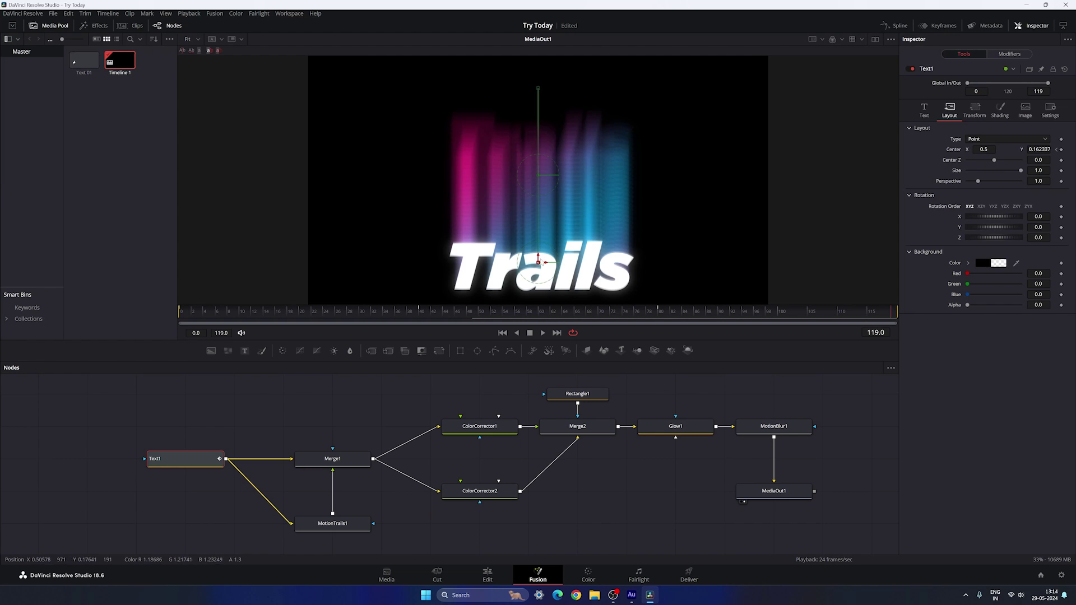
drag(542, 262, 558, 172)
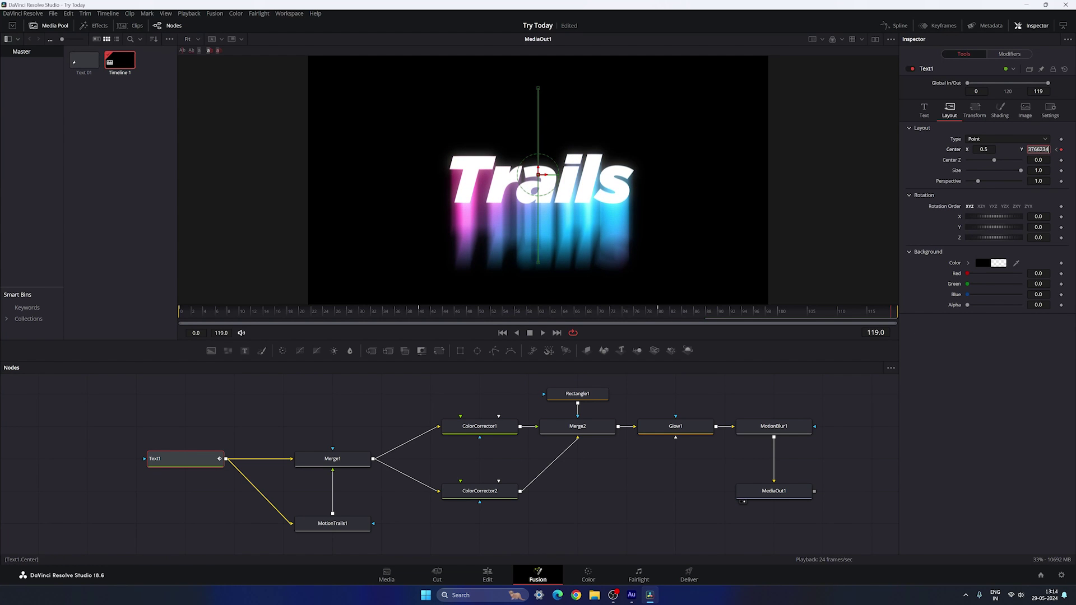
text(5)
key(Tab)
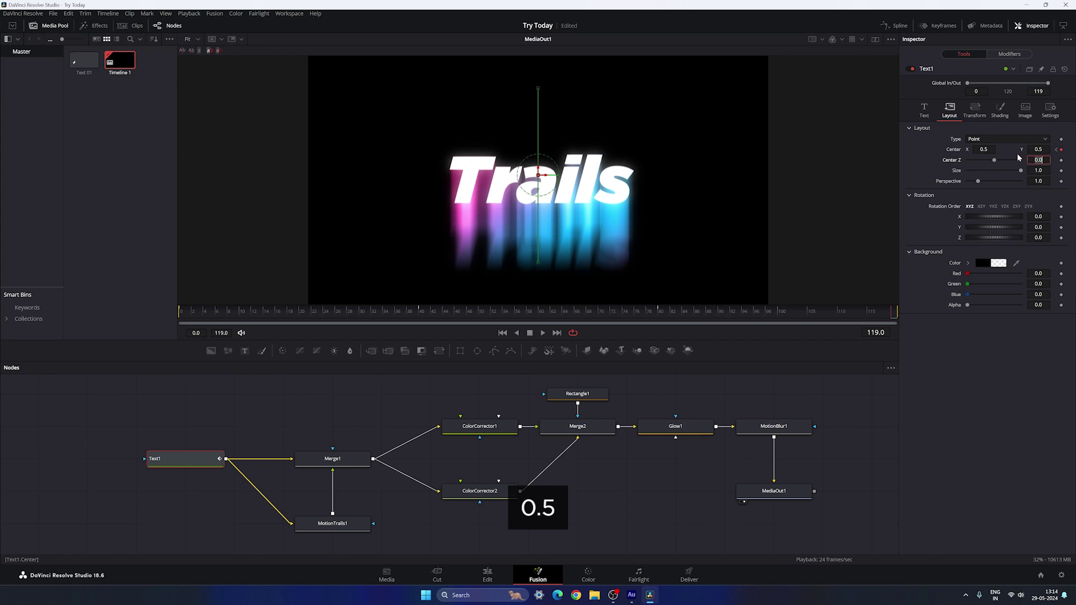
drag(223, 307, 679, 312)
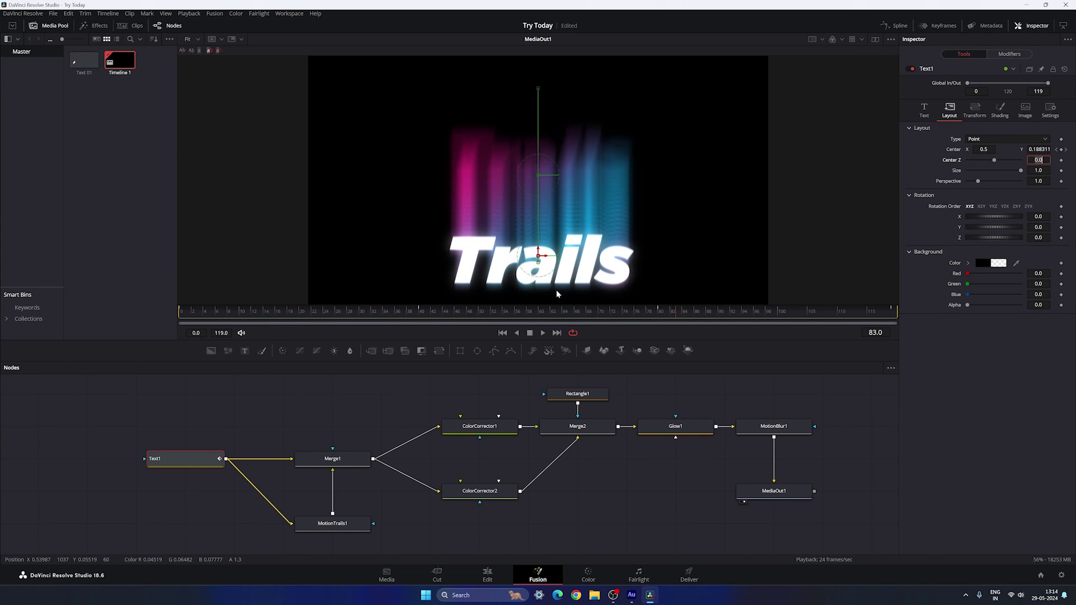
- Display Text1's Displacement curve in the Spline editor, fit it to view, and smooth all its keyframes
click(902, 26)
key(F4)
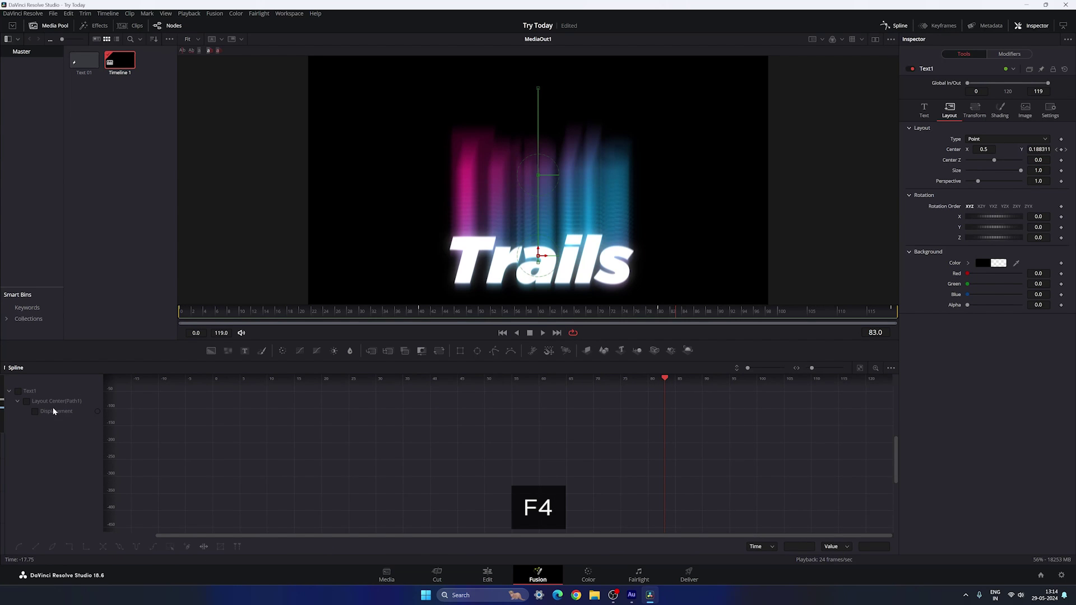
click(18, 391)
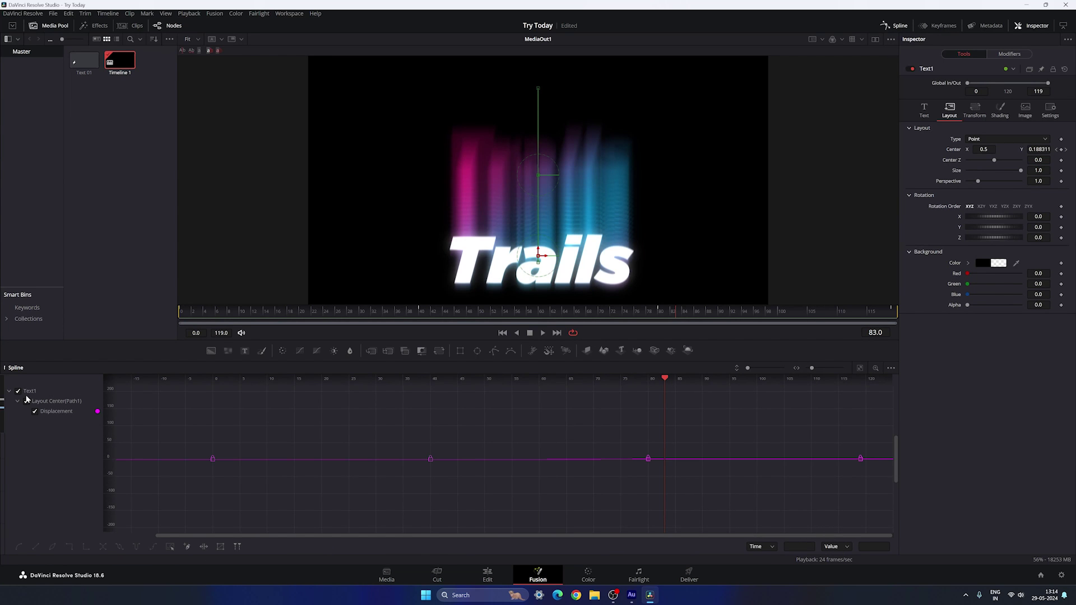
click(859, 367)
drag(740, 421, 137, 519)
key(s)
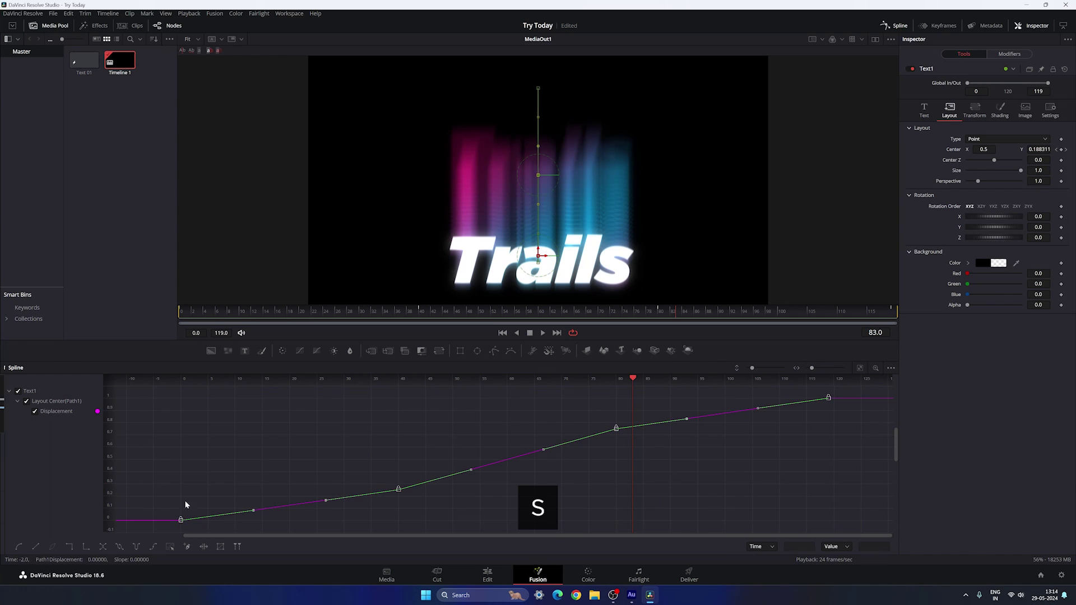
- Flatten and lengthen the incoming handles of the keyframes at frames 40, 80 and 119 back to the preceding keyframe for a strong ease
drag(408, 468, 180, 492)
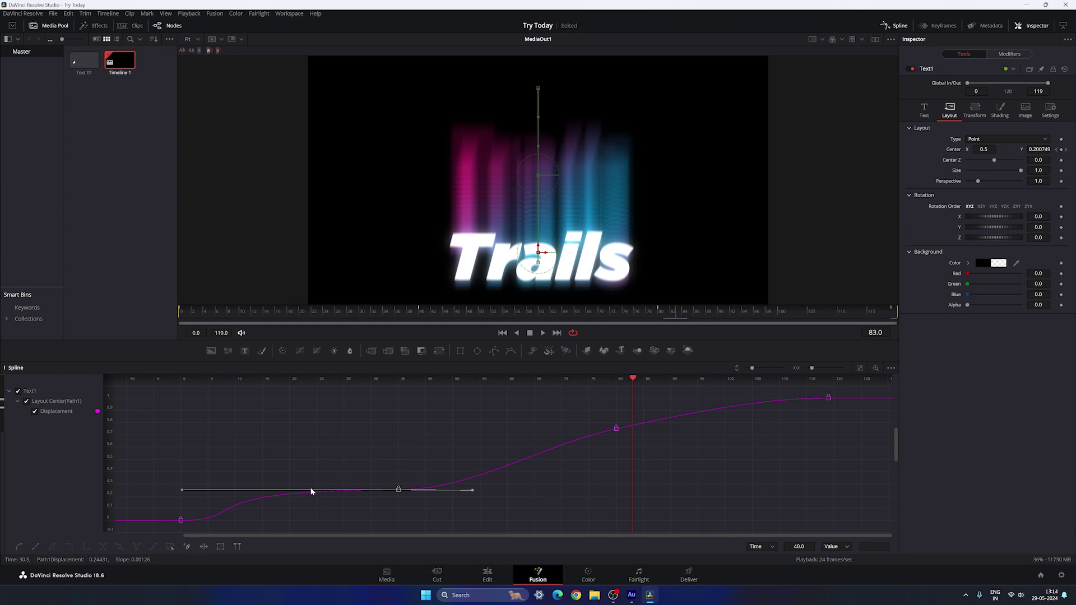
click(616, 428)
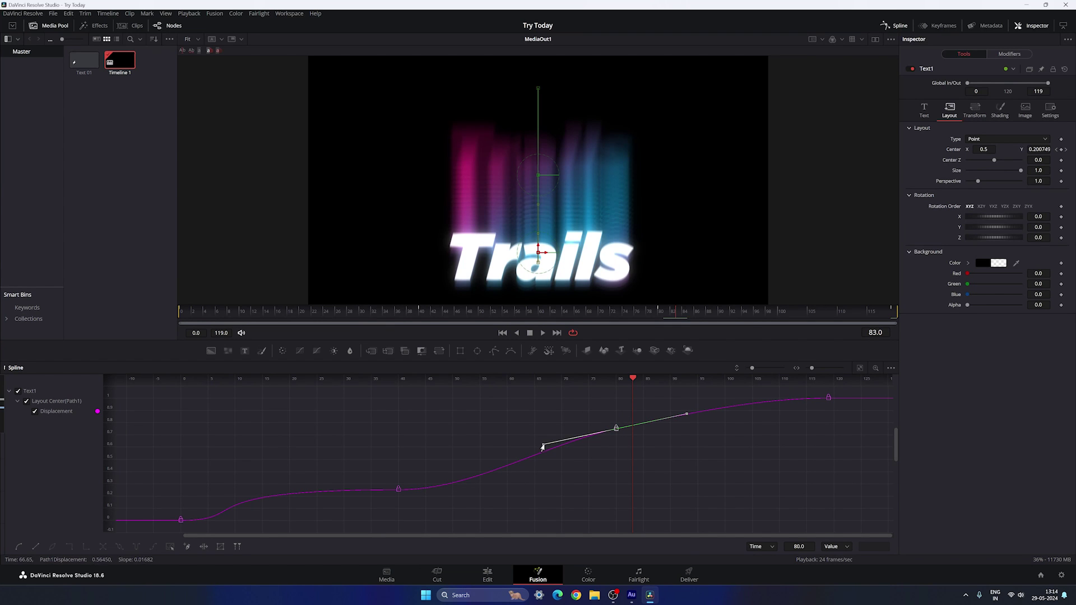
drag(542, 447, 398, 432)
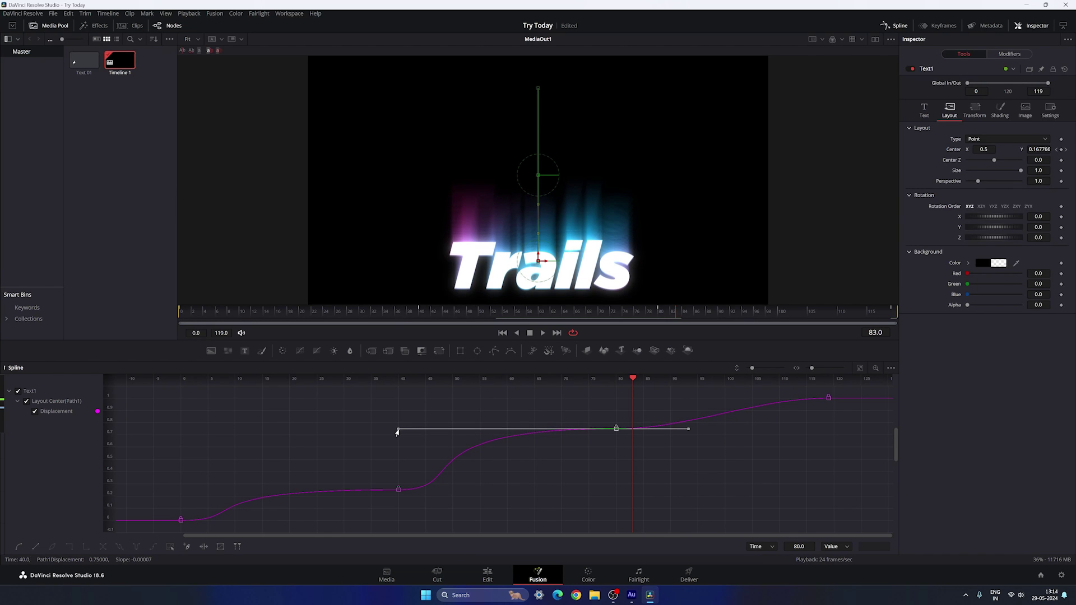
click(828, 397)
drag(756, 401, 615, 401)
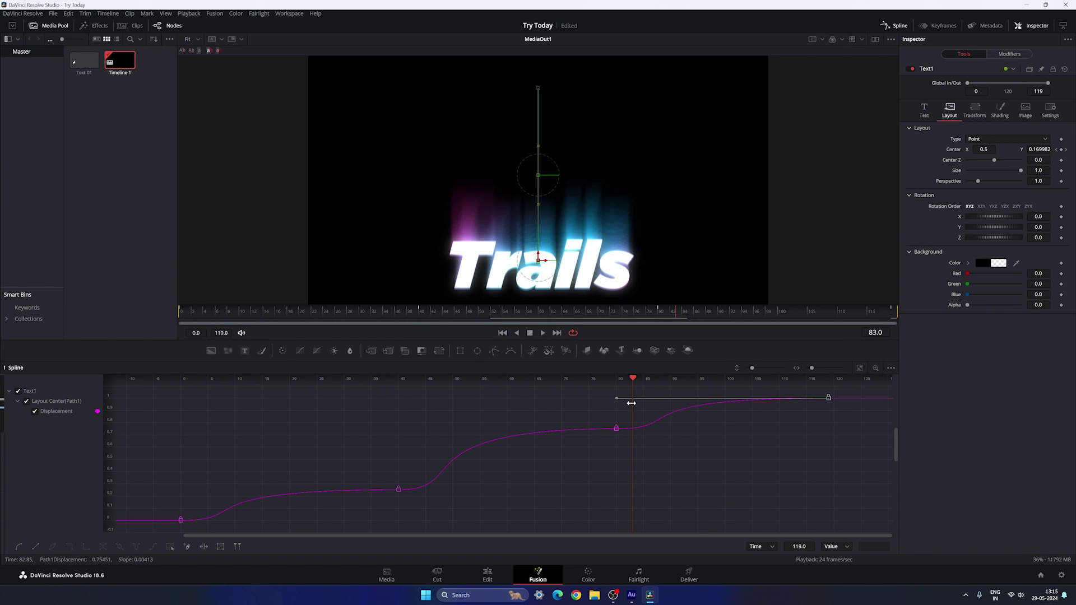
- Play and scrub the animation from the start to review the eased vertical motion, and close the Spline editor
click(502, 332)
key(space)
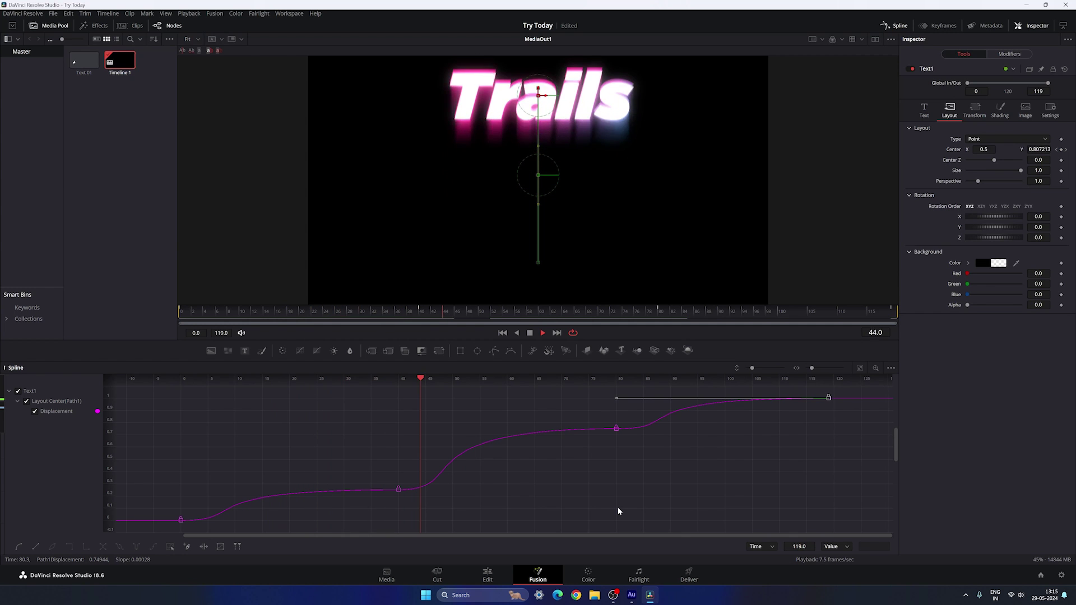
key(space)
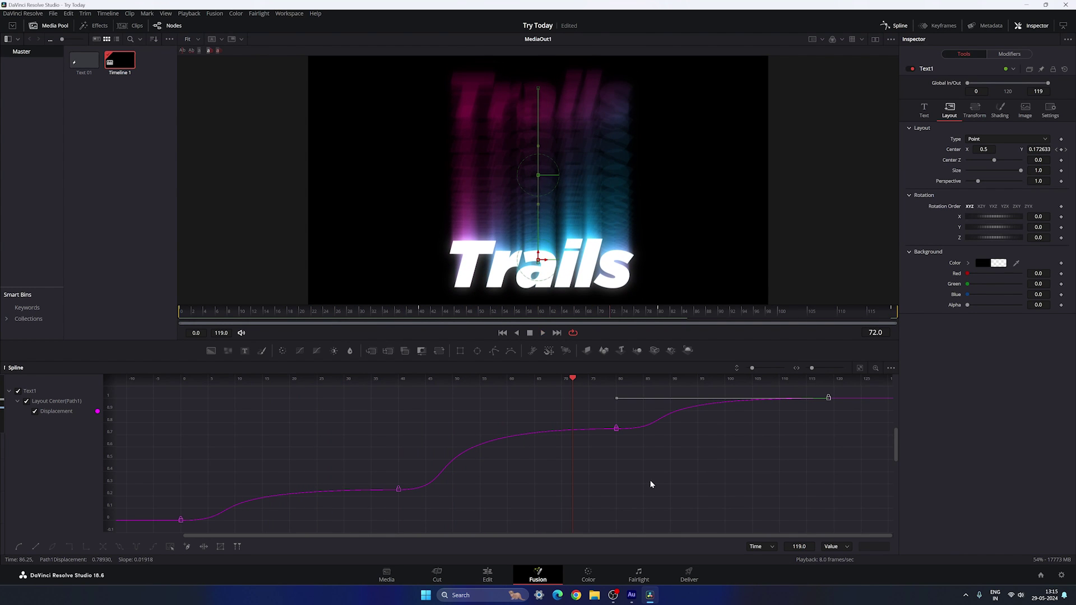
click(895, 25)
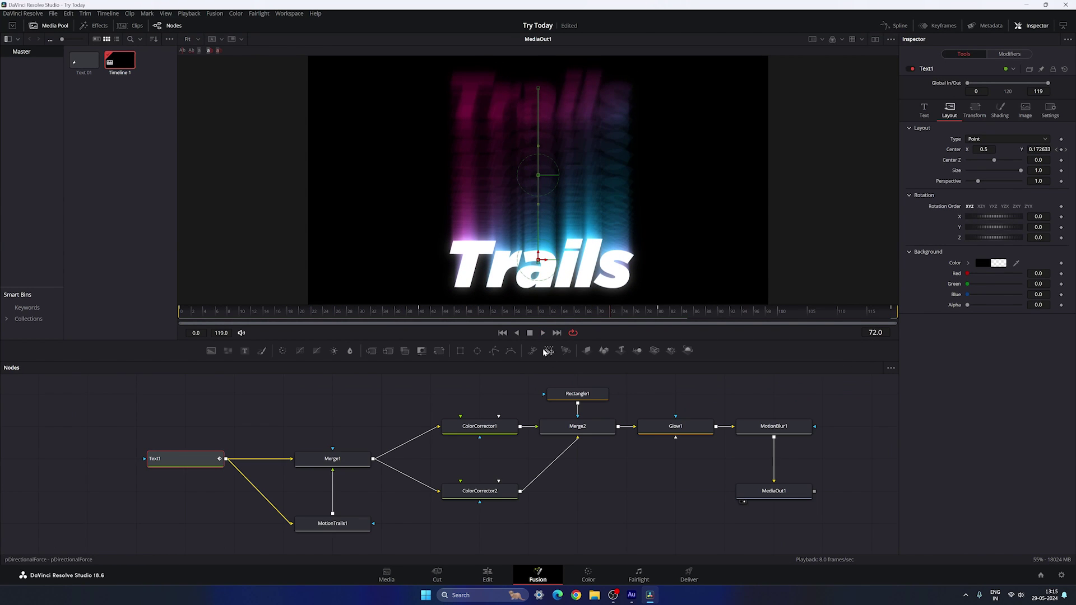
drag(563, 314, 641, 318)
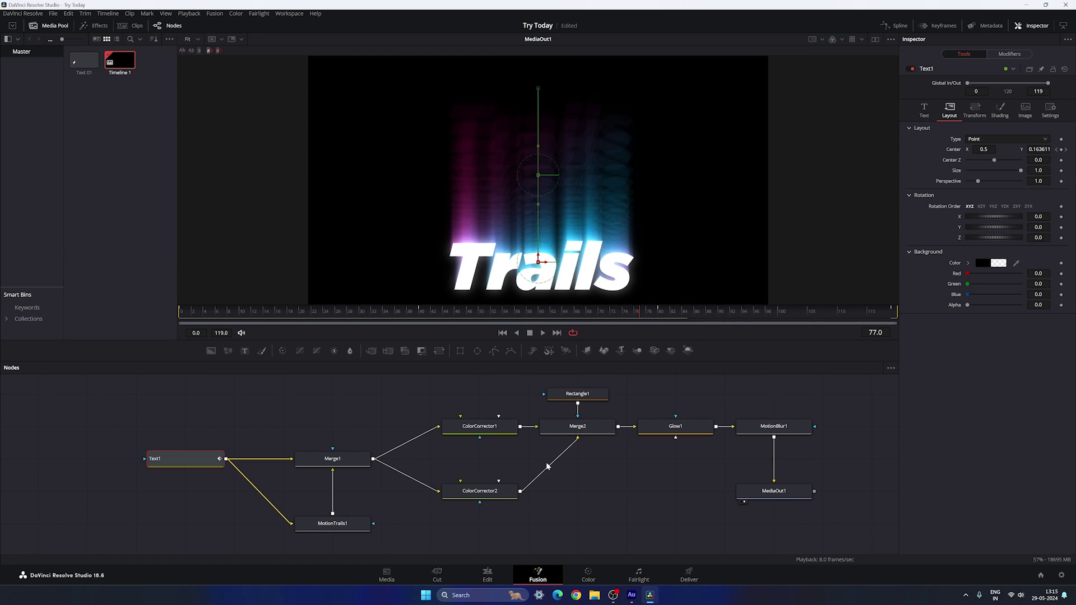
- Tint the trails orange in ColorCorrector2 and magenta in ColorCorrector1, and scrub to check the new colours
click(503, 493)
drag(1021, 186, 1058, 143)
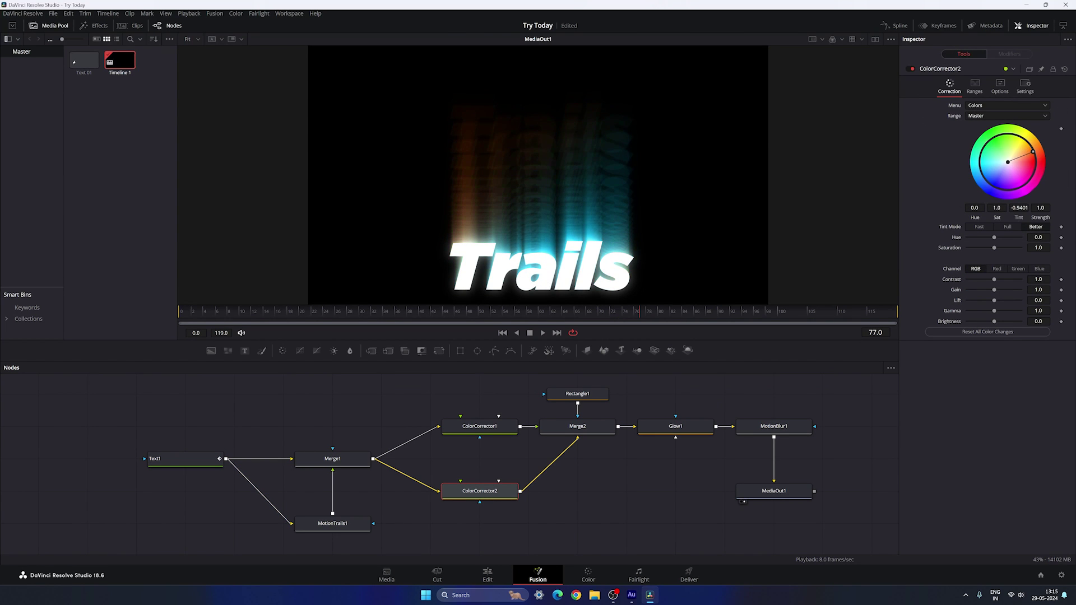
click(499, 428)
drag(983, 174, 1039, 206)
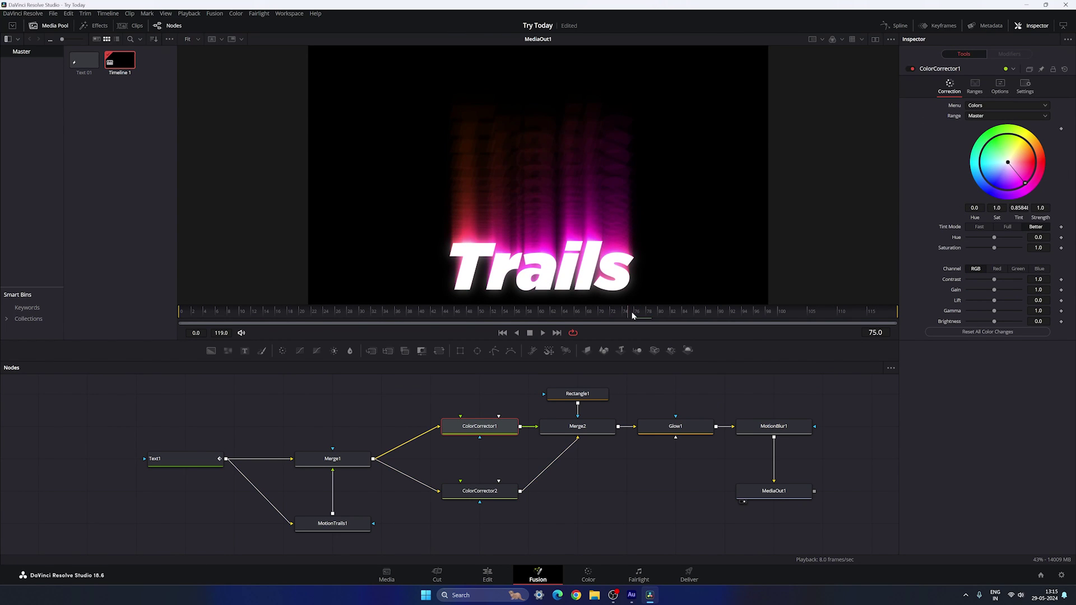
drag(632, 316, 684, 314)
- Change the Text1 wording to "Motion" and scrub the clip on the Edit page
click(196, 460)
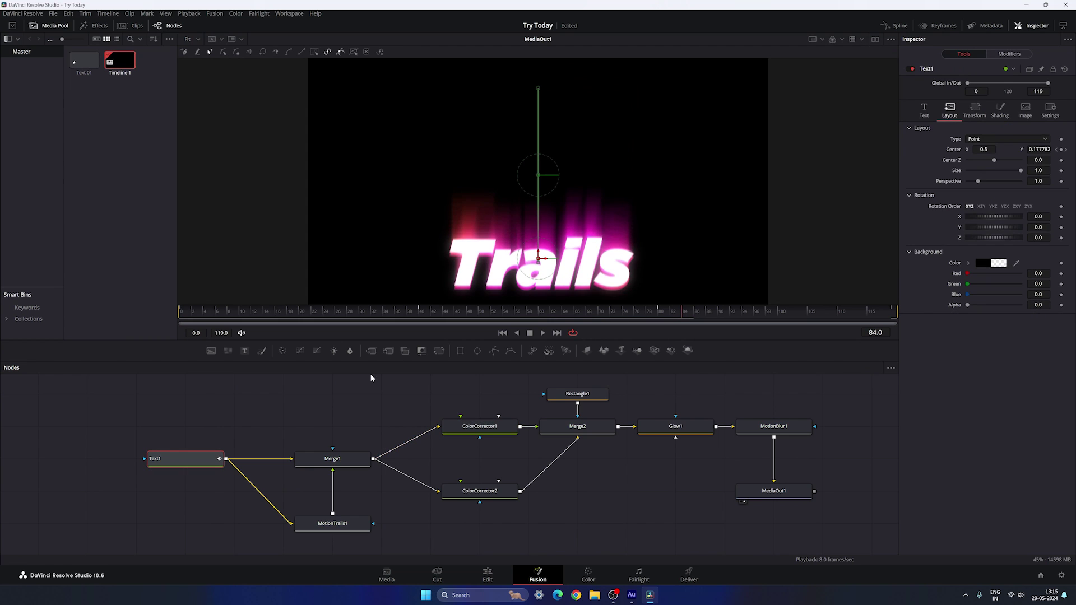
click(923, 110)
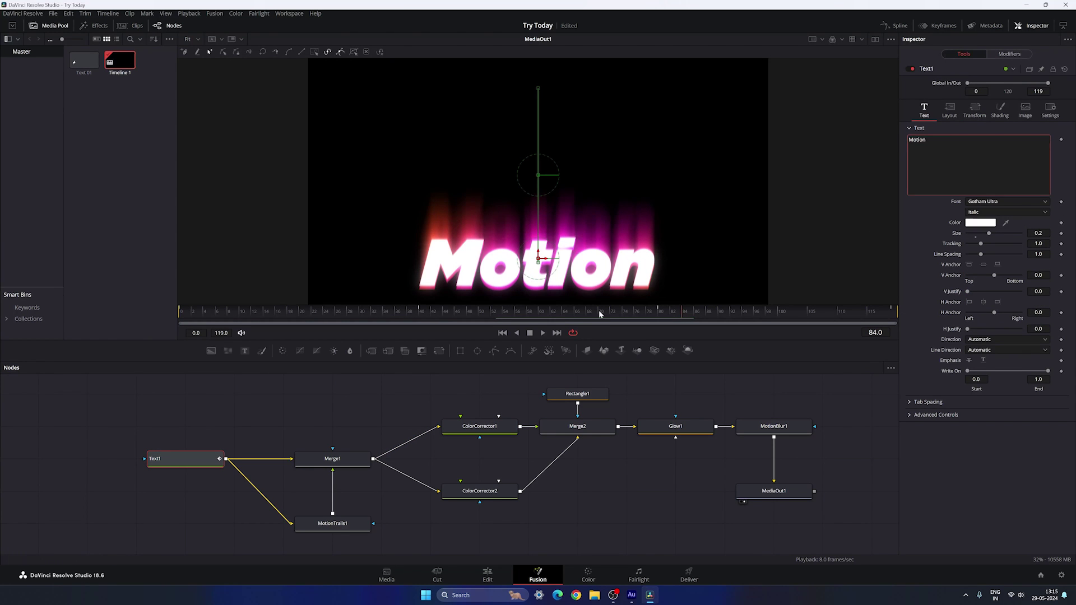
click(488, 575)
drag(572, 399, 602, 421)
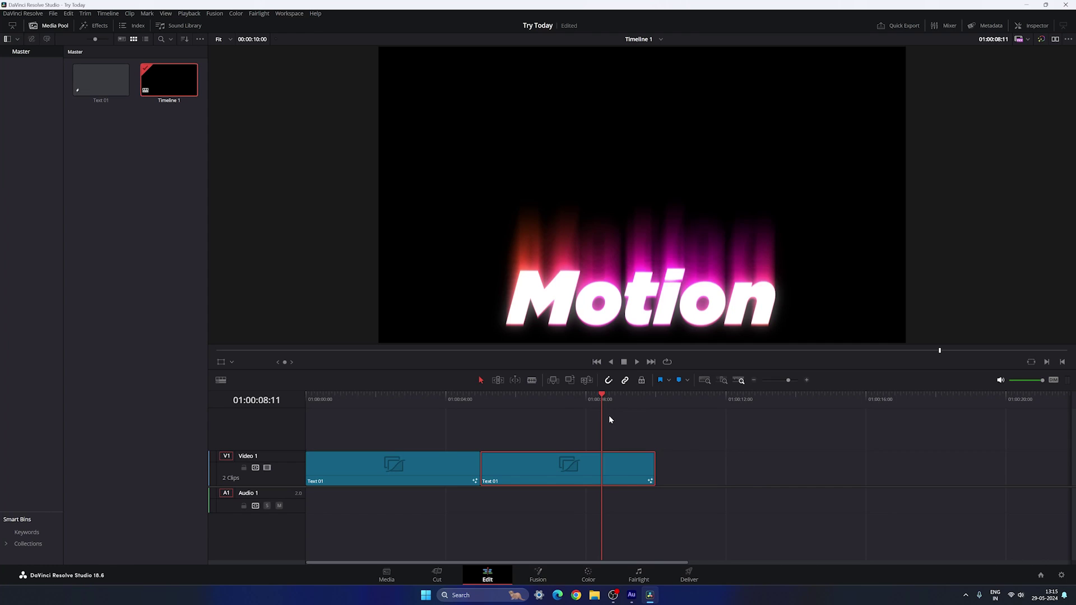
- Paste a copy of the "Motion" clip at the end of the second clip on Video 1 and park the playhead over it
drag(640, 407, 656, 403)
key(ctrl+v)
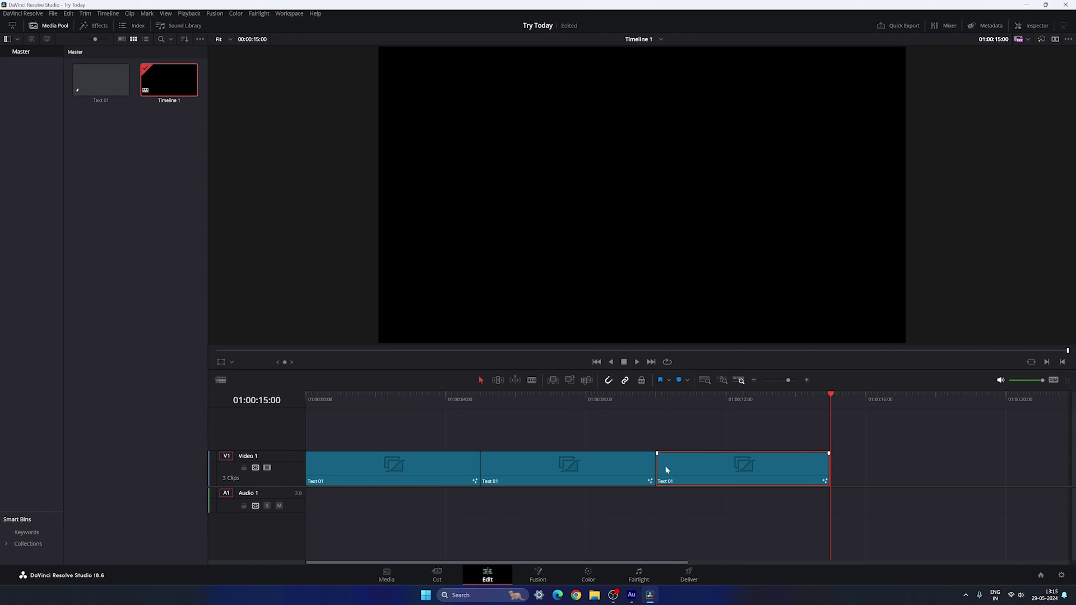
drag(737, 399, 728, 400)
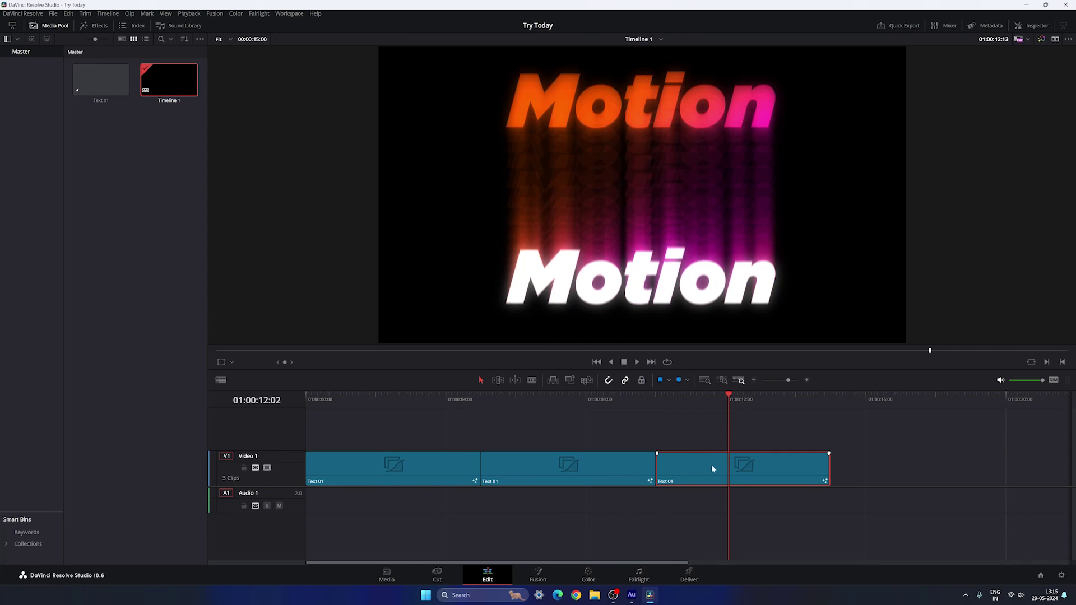
- Open the pasted third clip in Fusion and change its Text1 wording to "Effect"
click(536, 574)
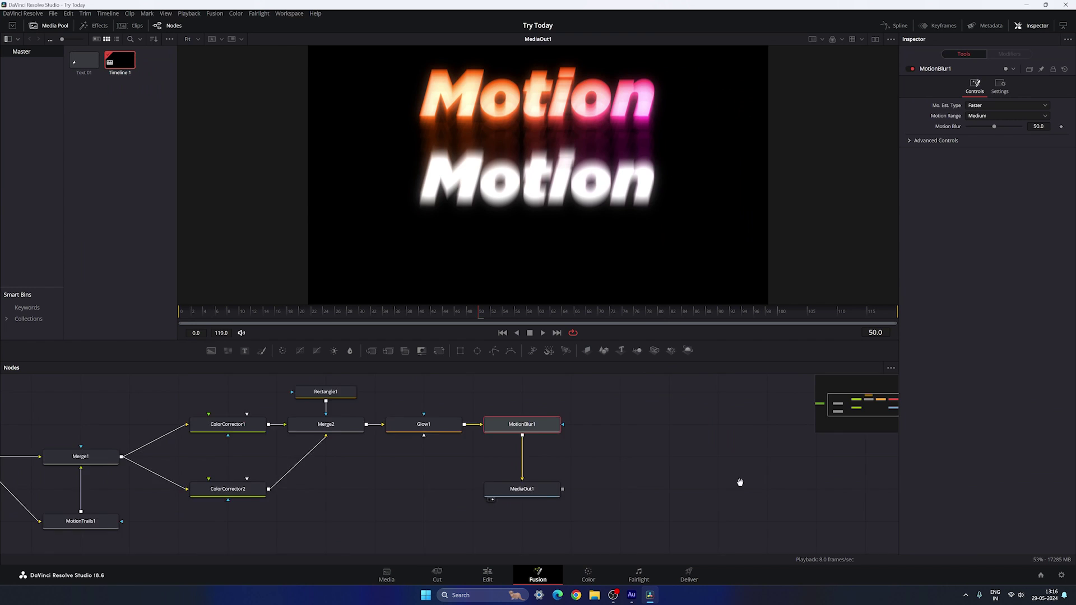
drag(433, 481, 558, 480)
click(187, 459)
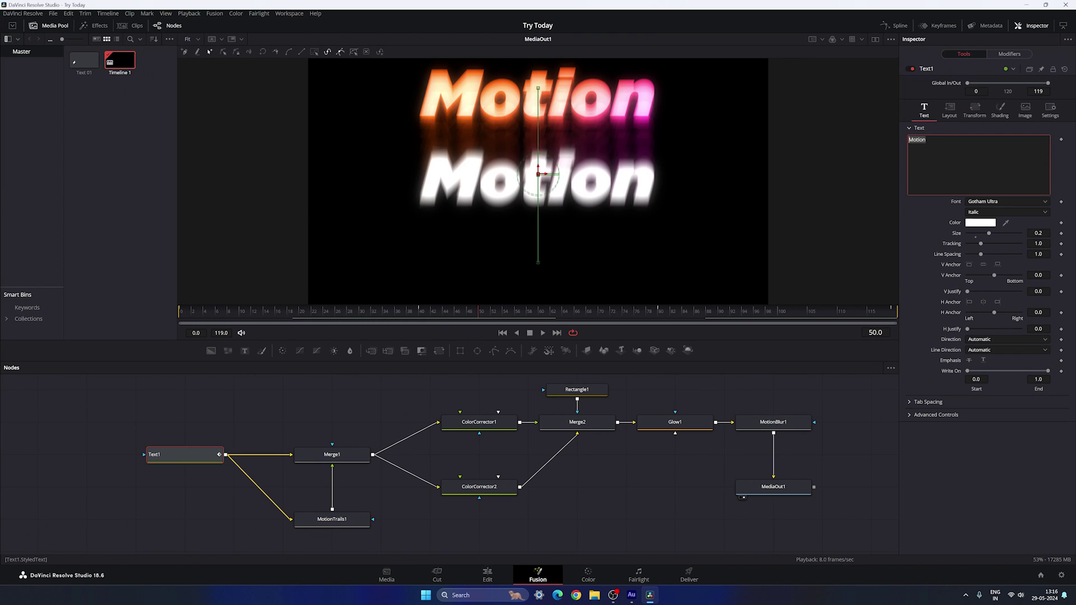
text(Effect)
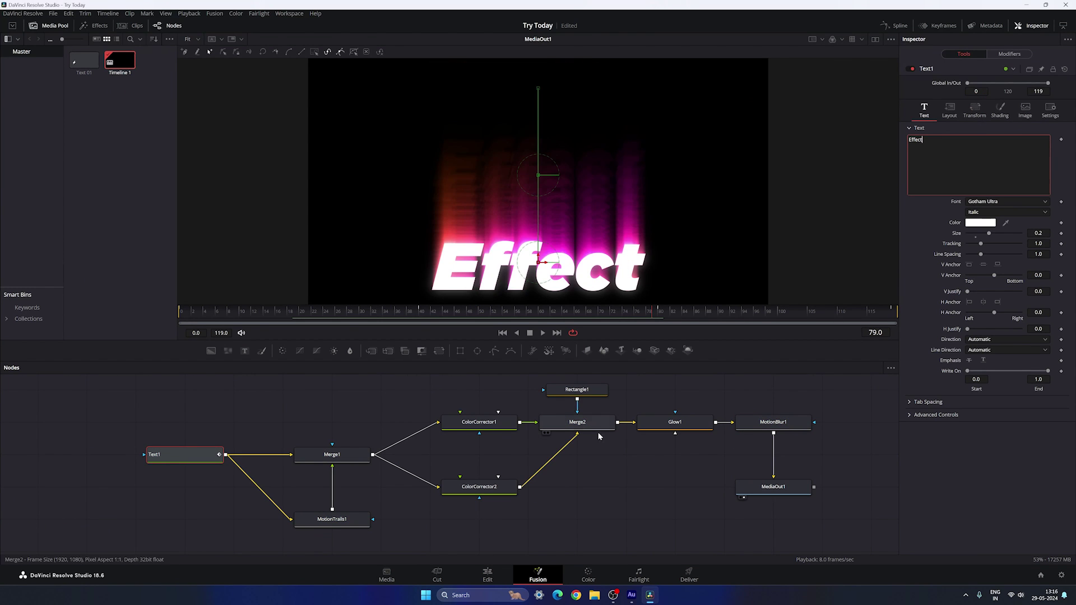
- Tint the trails green in ColorCorrector1 and blue in ColorCorrector2, and scrub to check the new colours
click(479, 422)
click(479, 487)
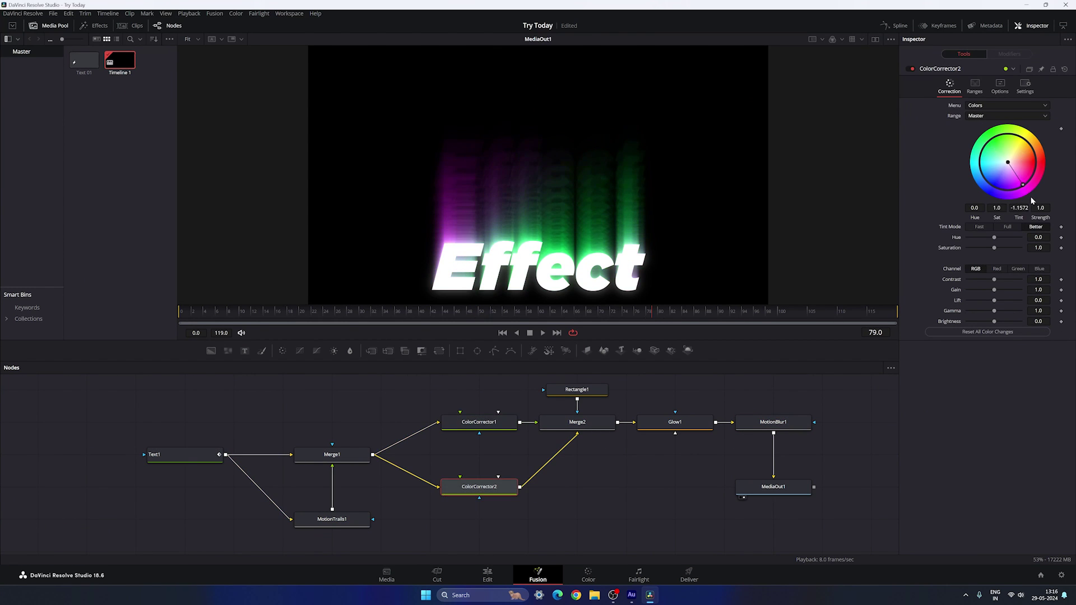
click(549, 312)
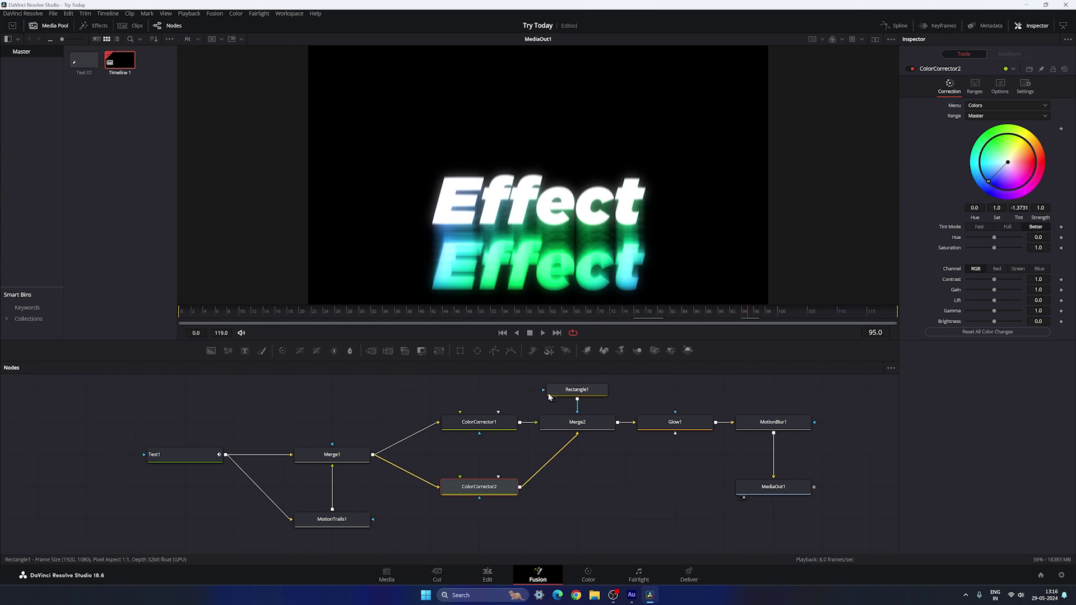
click(468, 313)
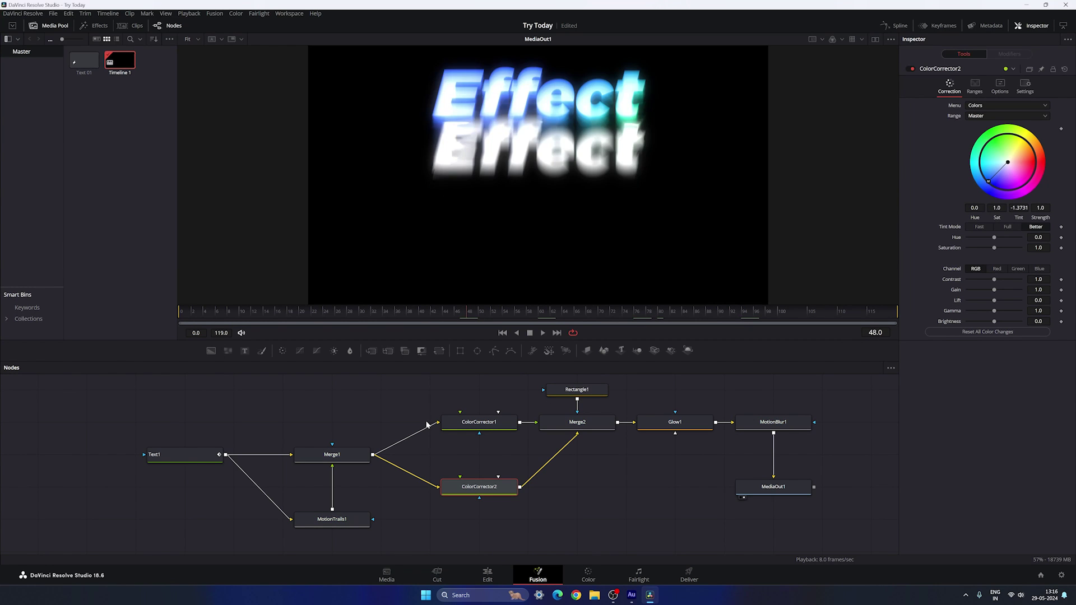
drag(535, 312, 685, 323)
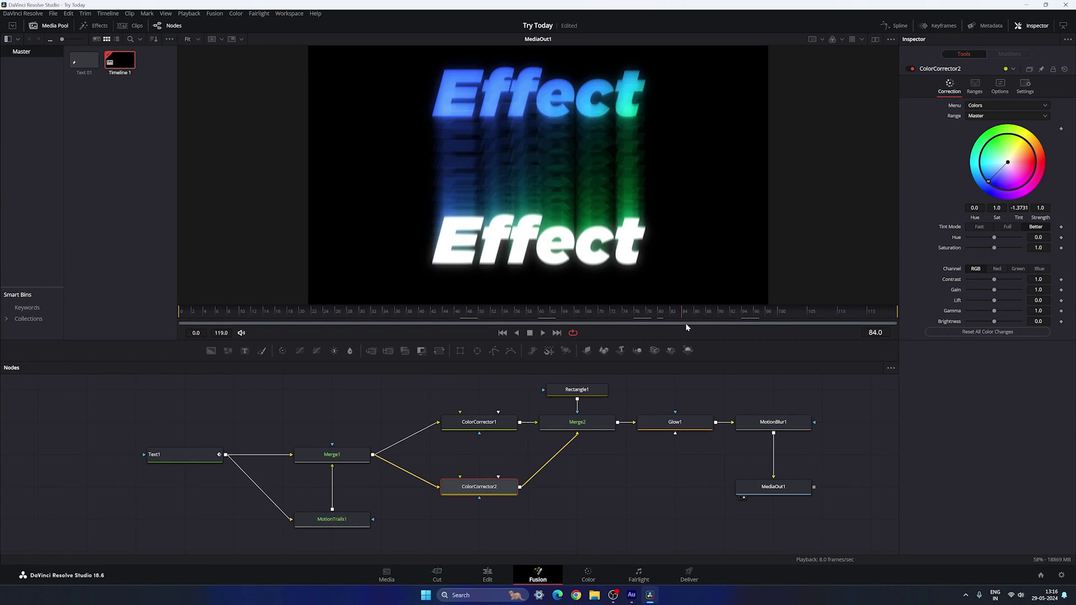
- Set the Move Trail rotation of MotionTrails1 to 2.0 and scrub the frames to check the swirling trail
click(329, 526)
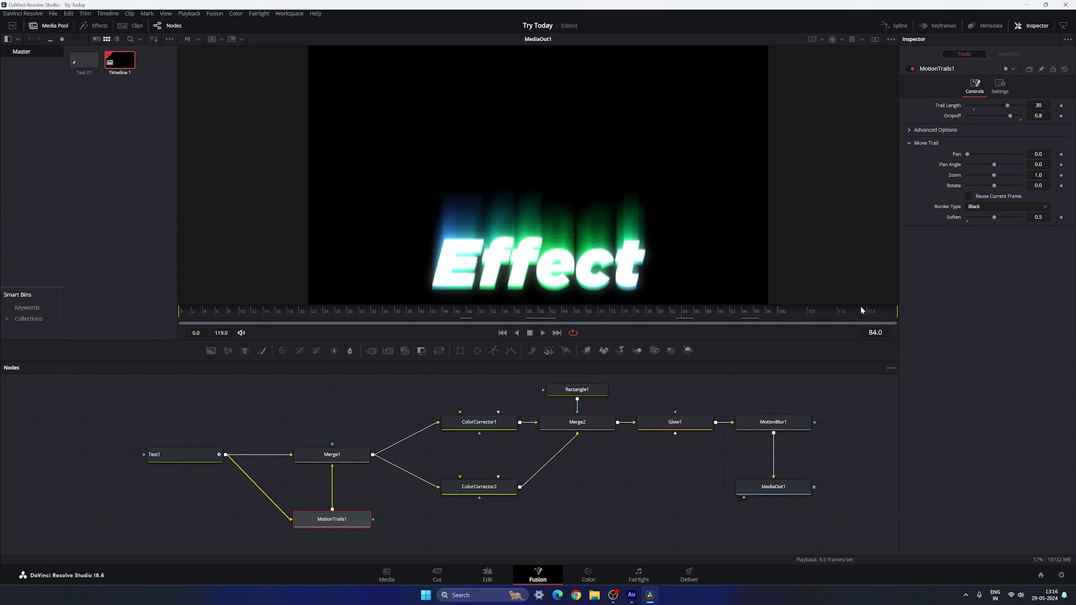
click(908, 130)
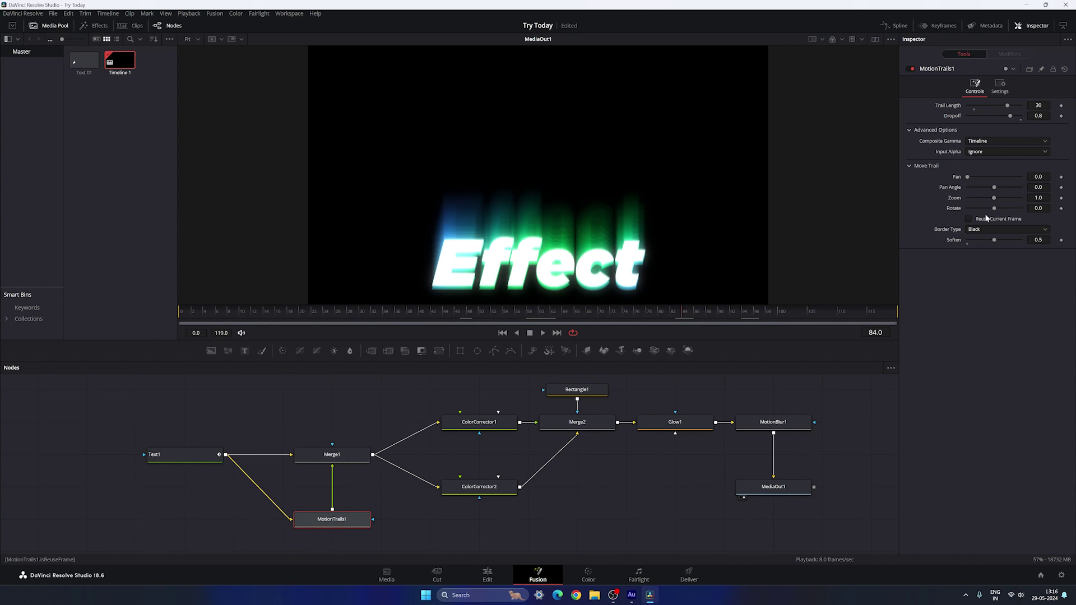
drag(996, 212, 1001, 214)
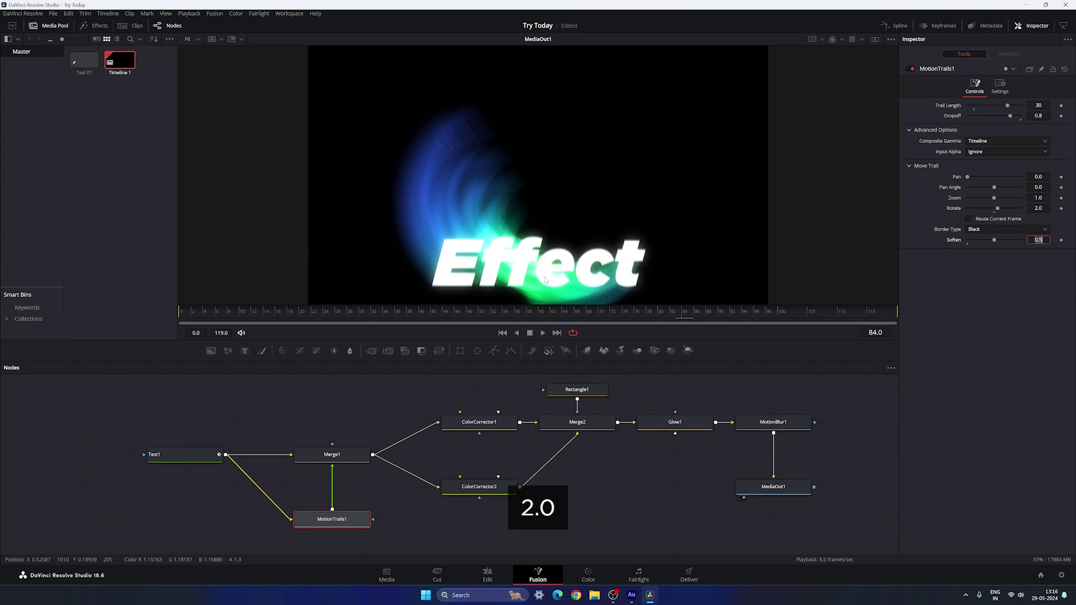
drag(582, 319, 674, 323)
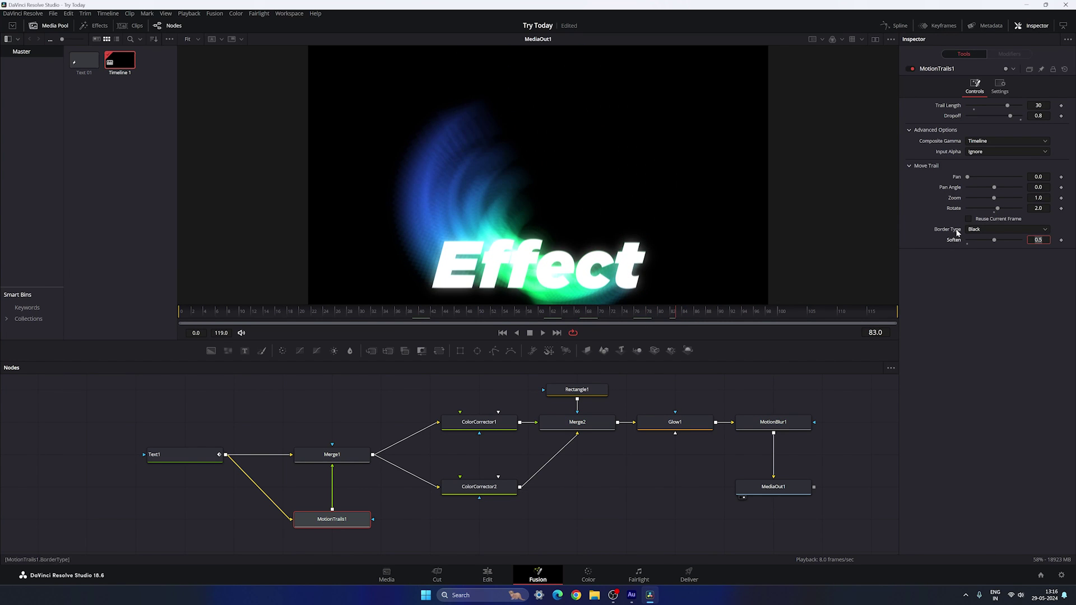
- Set the Move Trail zoom of MotionTrails1 to 0.98 and scrub through the frames to review the trails
mouse_move(995, 200)
mouse_down()
mouse_move(980, 197)
mouse_move(1002, 202)
mouse_up()
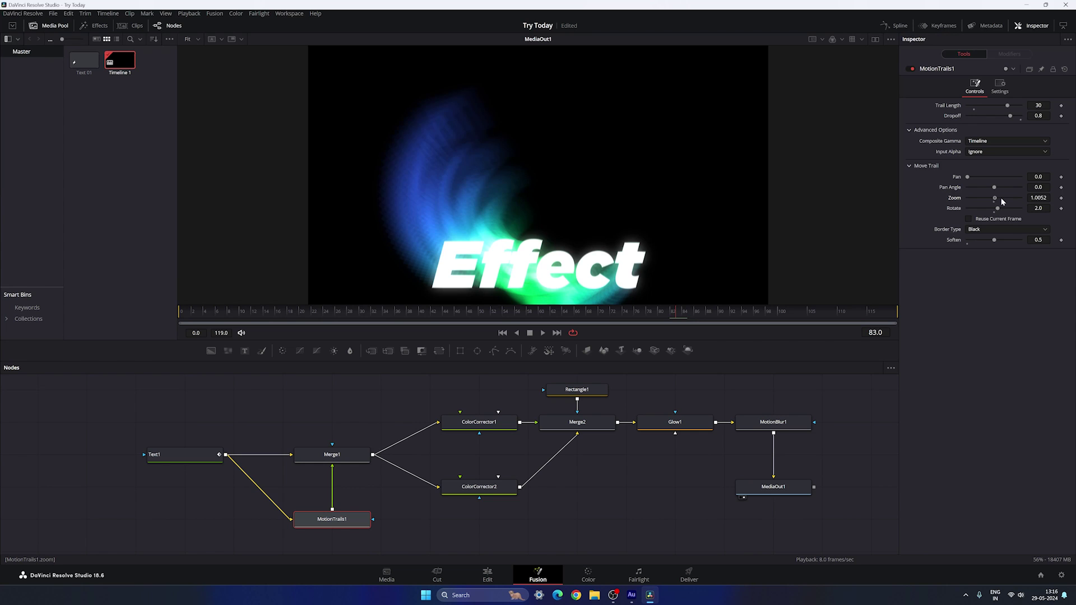
drag(1003, 202, 980, 202)
click(1031, 198)
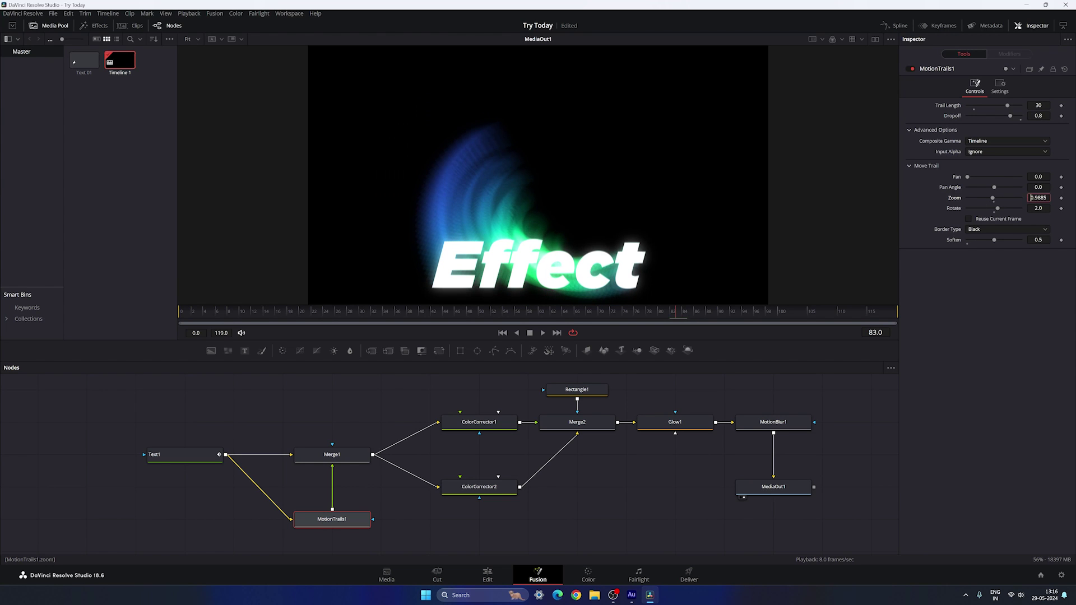
text(0.9)
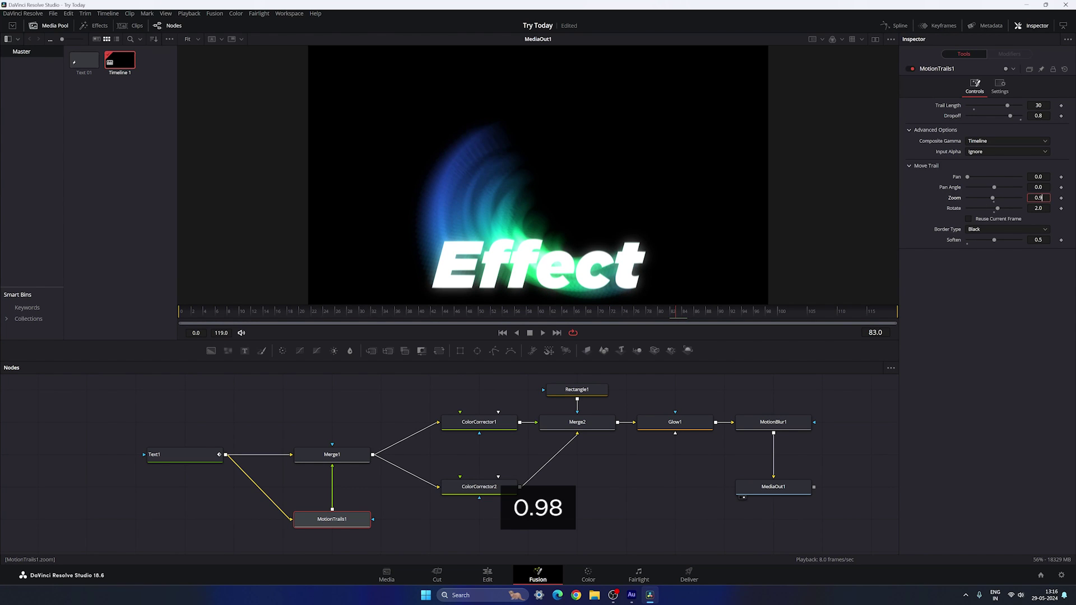
text(8)
key(Tab)
click(746, 317)
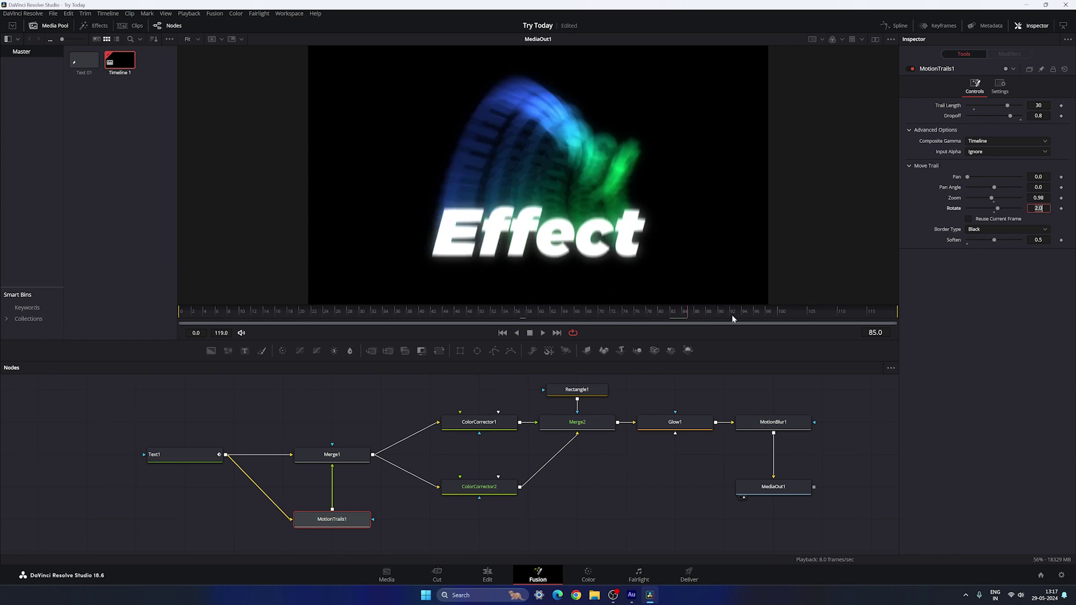
drag(745, 317, 580, 315)
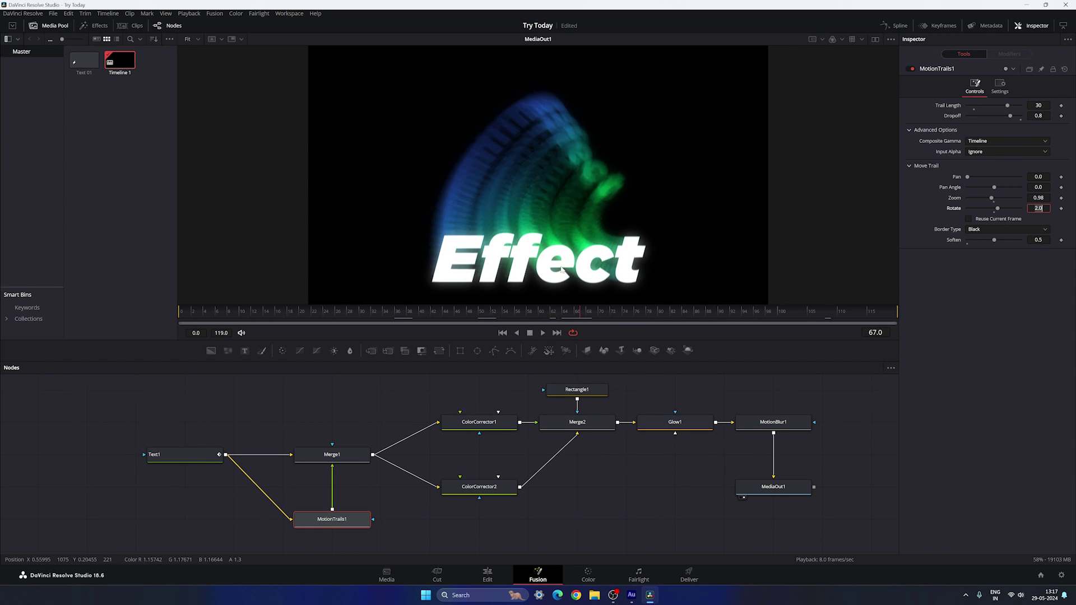
- Return to the Edit page, move the playhead to the timeline start and play all three titles full screen
click(495, 572)
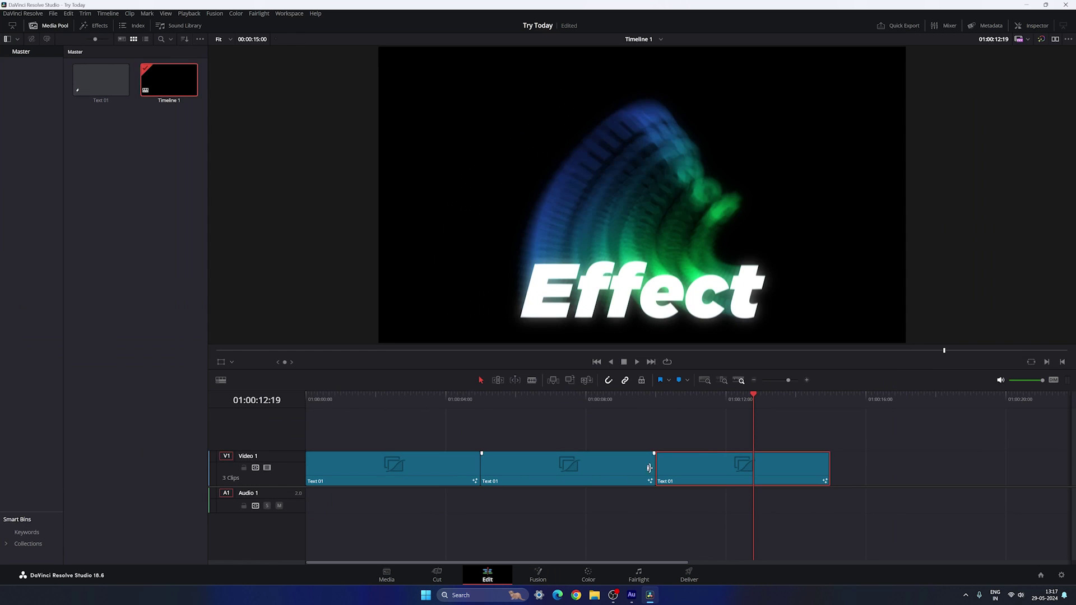
drag(735, 406, 780, 415)
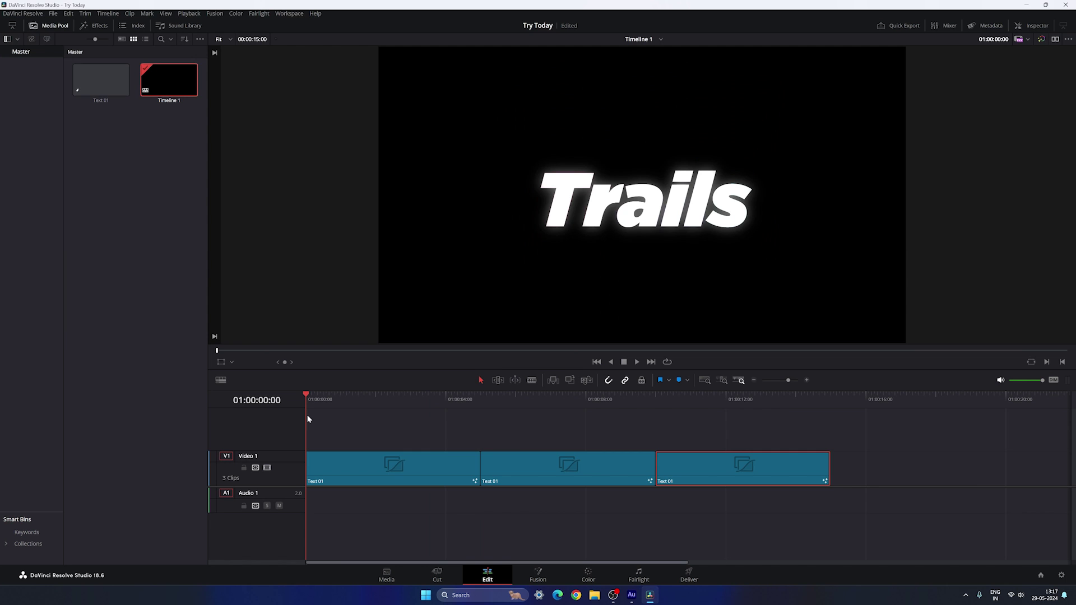
key(ctrl+f)
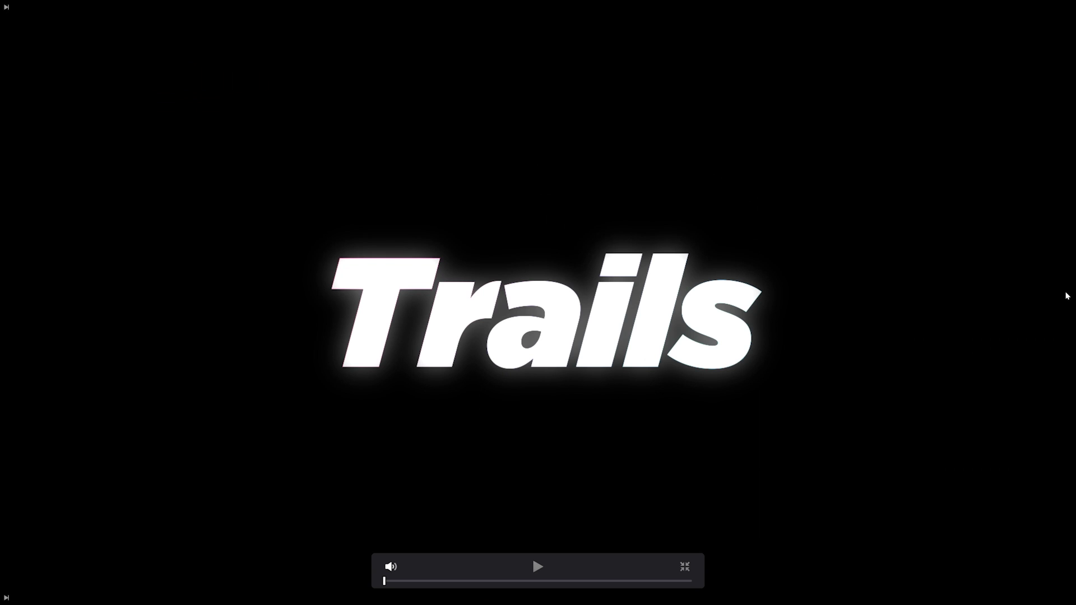
key(space)
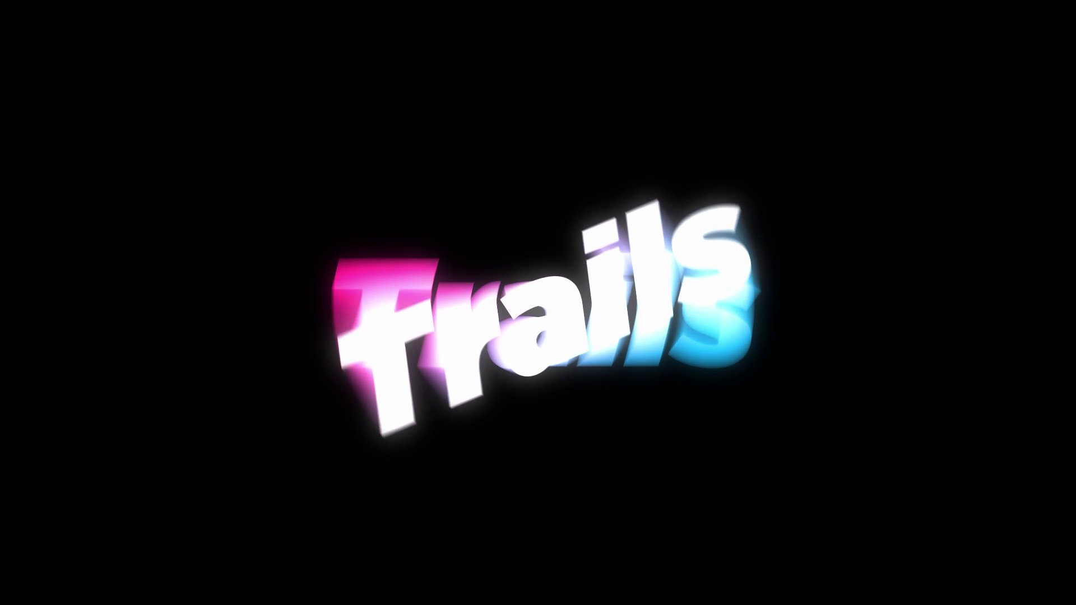